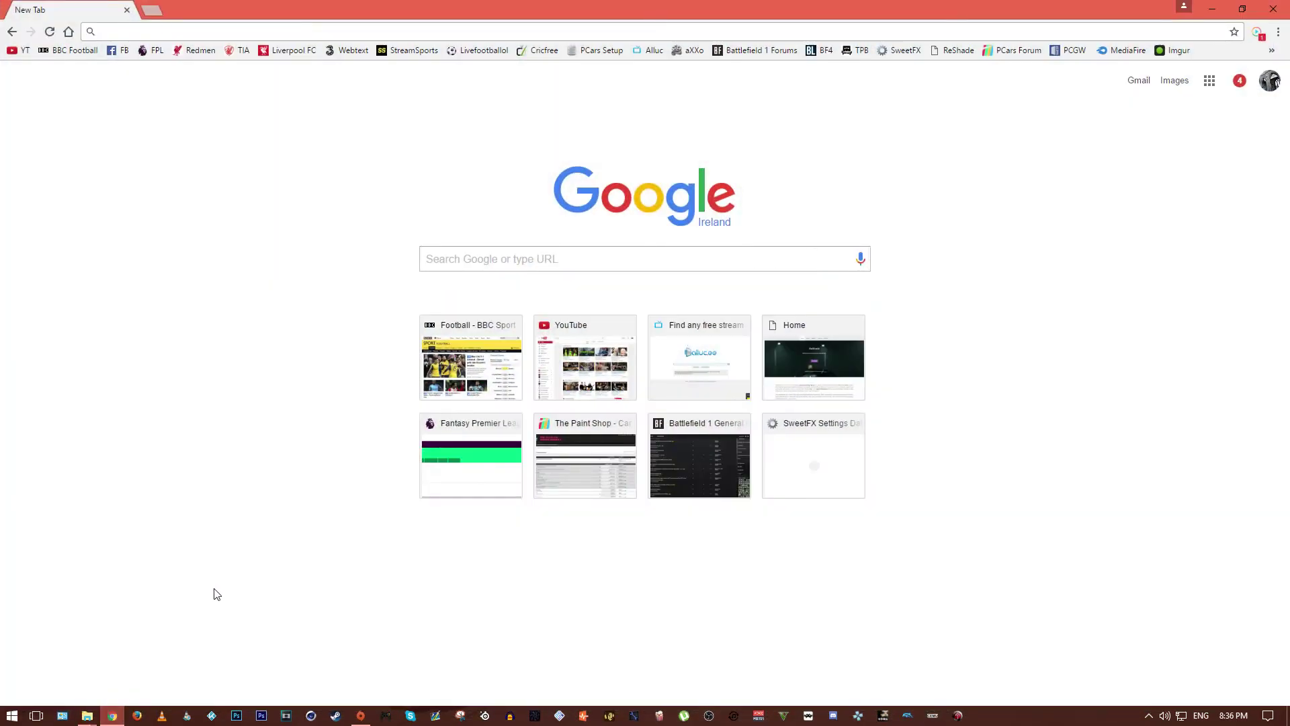
# Download the ReShade 3.0.5 setup tool from reshade.me.
pyautogui.write('reshade.me')
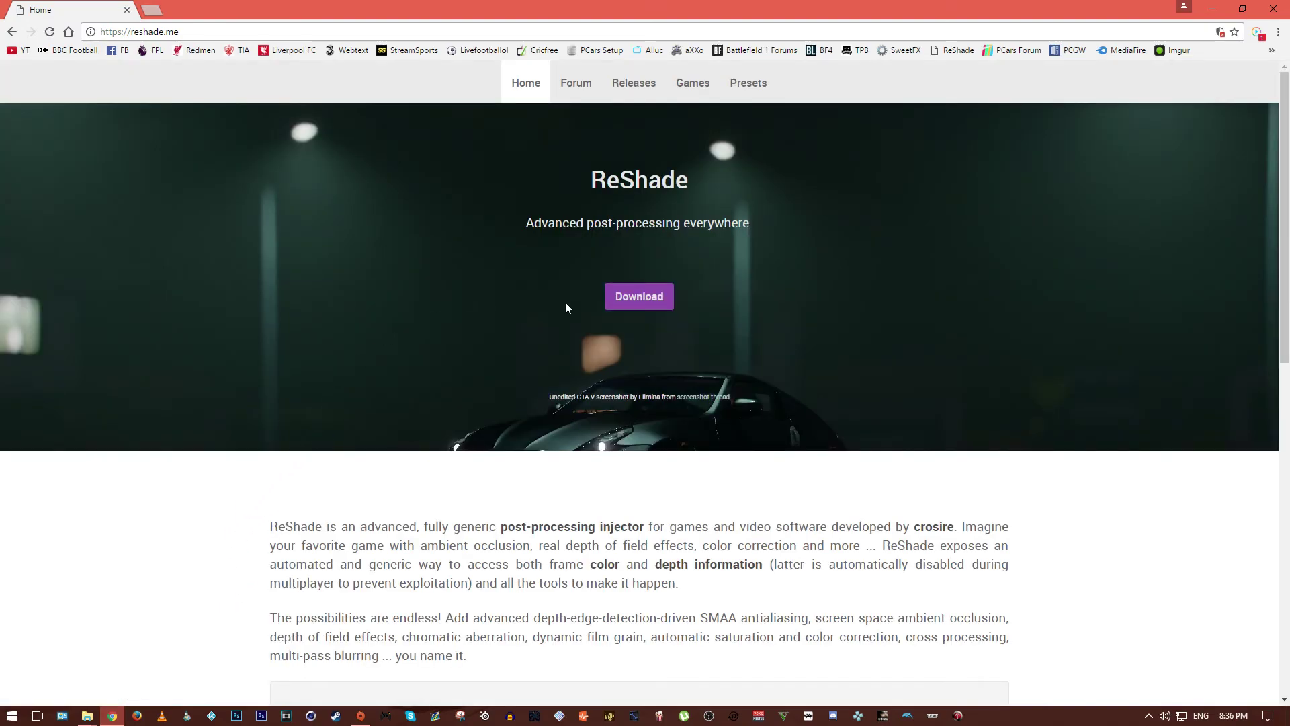
pyautogui.click(641, 295)
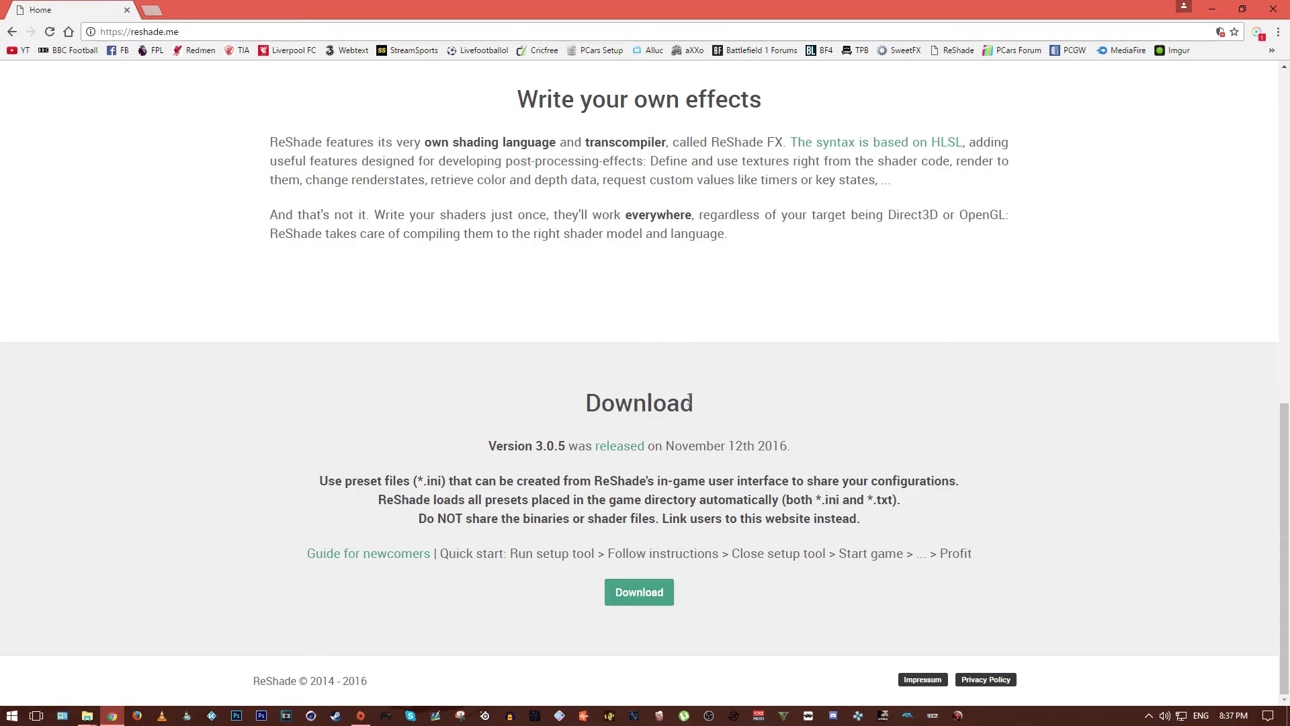
pyautogui.moveTo(690, 398); pyautogui.dragTo(555, 398)
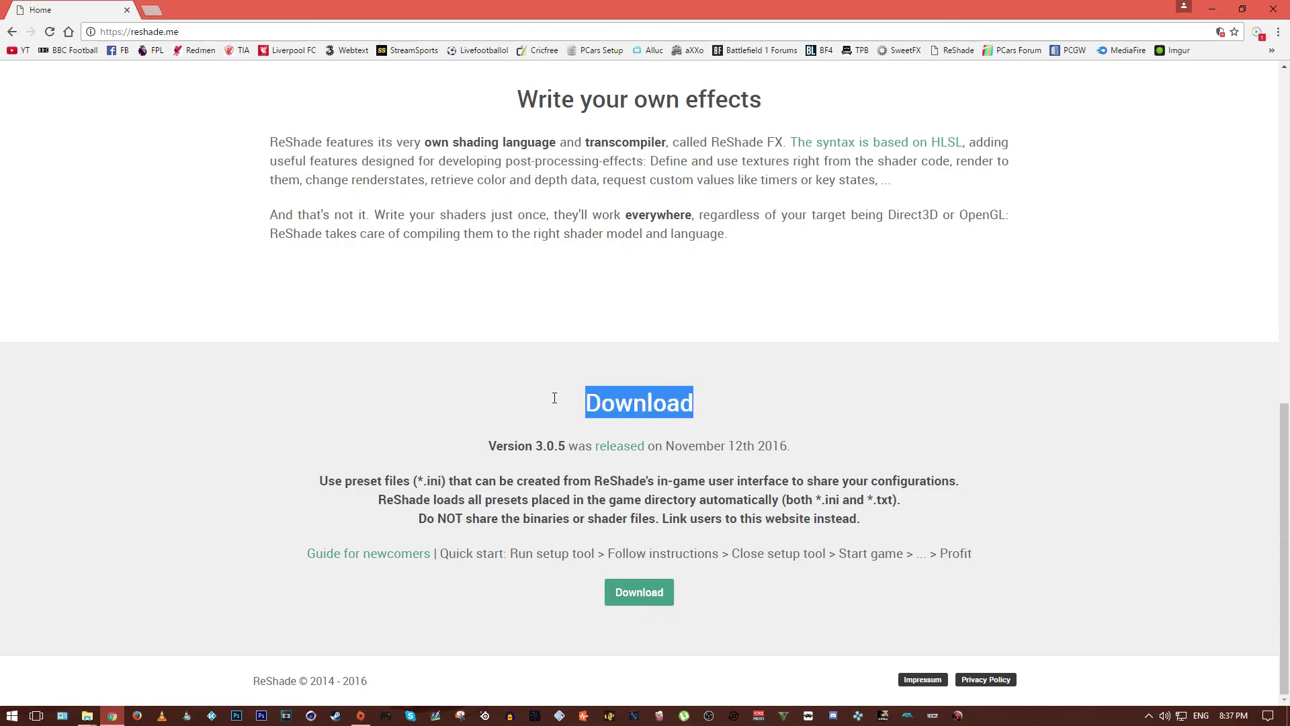
pyautogui.click(638, 598)
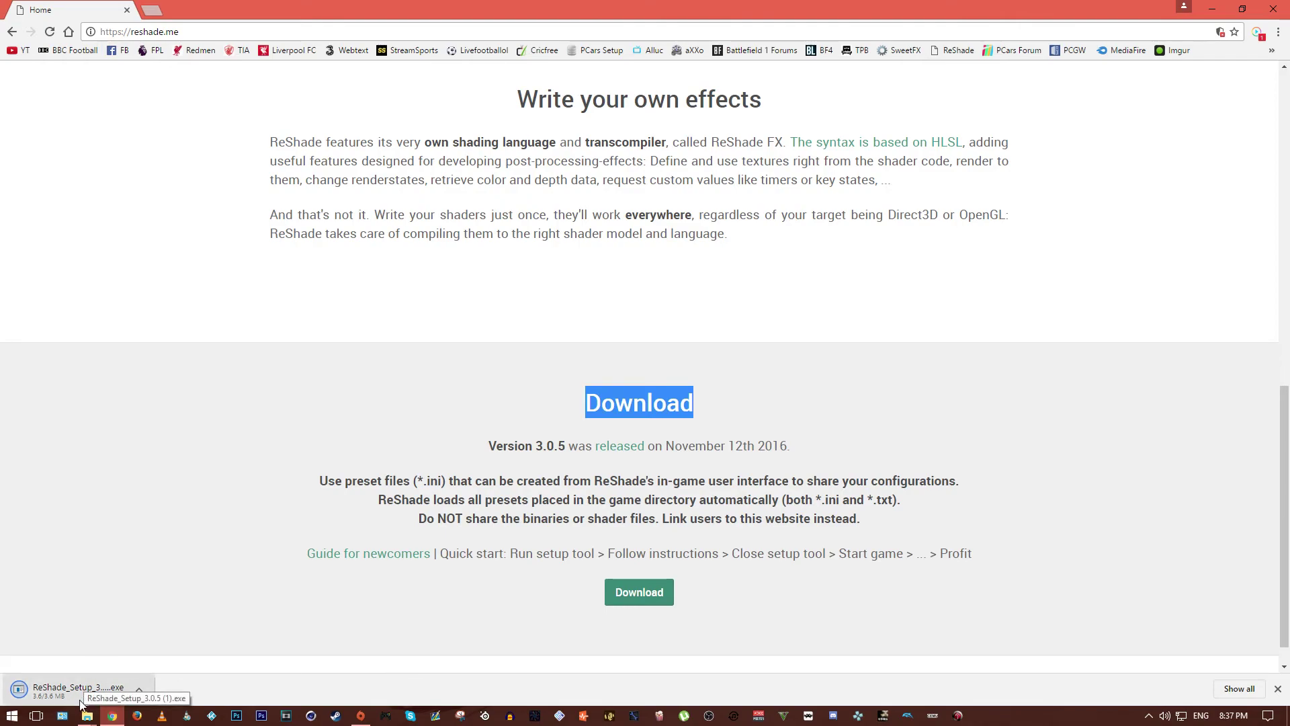
# Switch to the Downloads folder in File Explorer and delete the duplicate setup file ReShade_Setup_3.0.5 (1).
pyautogui.click(1204, 7)
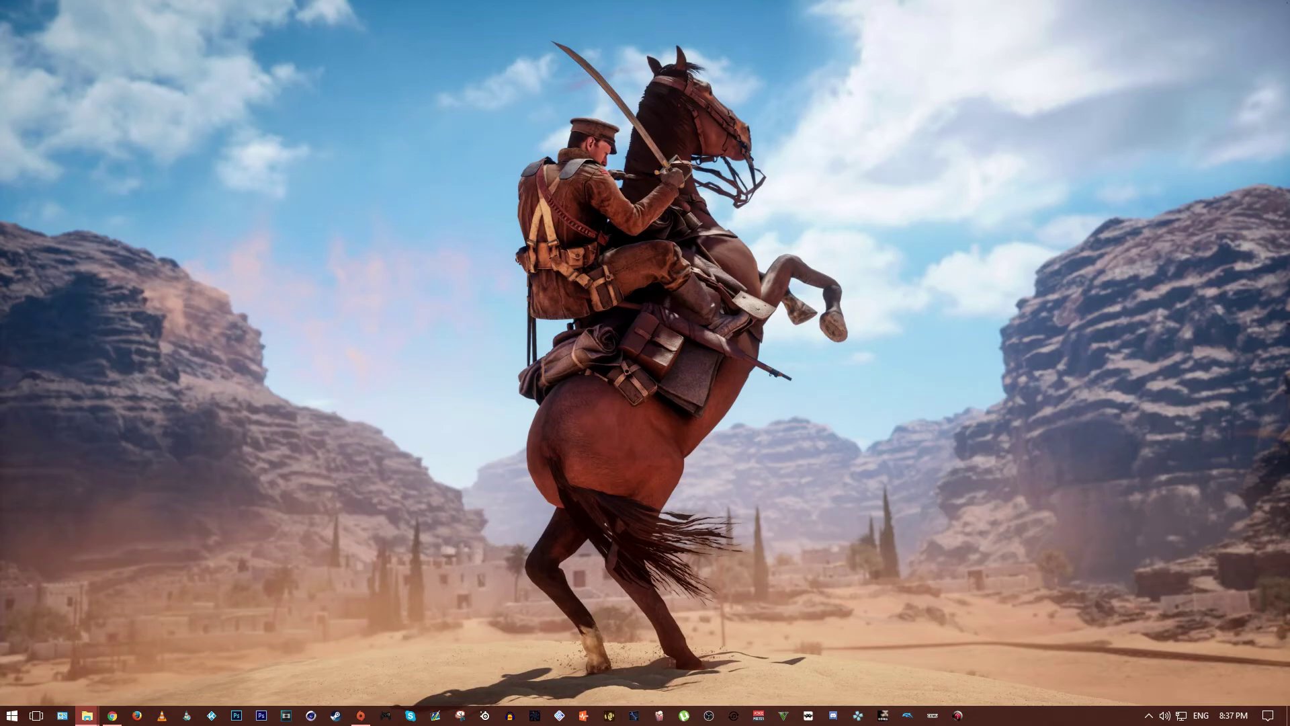
pyautogui.hotkey('alt', 'Tab')
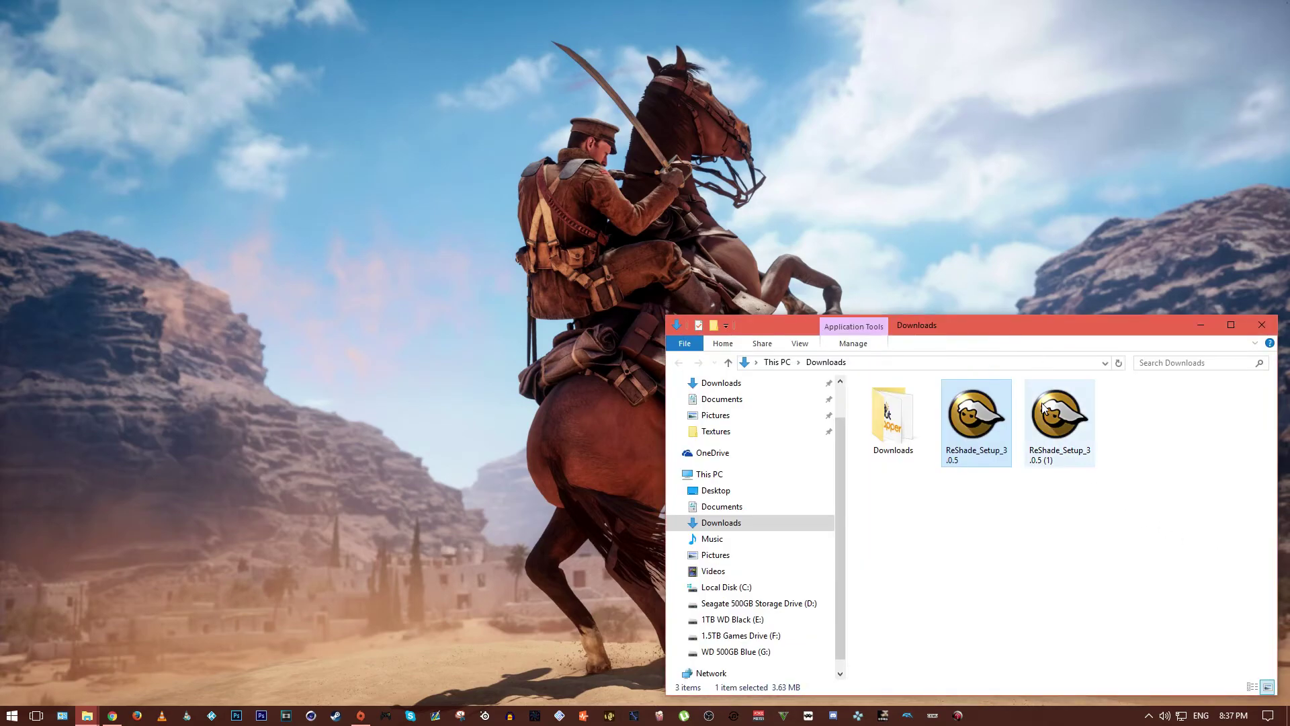
pyautogui.click(1061, 436)
pyautogui.press('Delete')
# Run ReShade_Setup_3.0.5 as administrator and minimize the Downloads window.
pyautogui.click(972, 431)
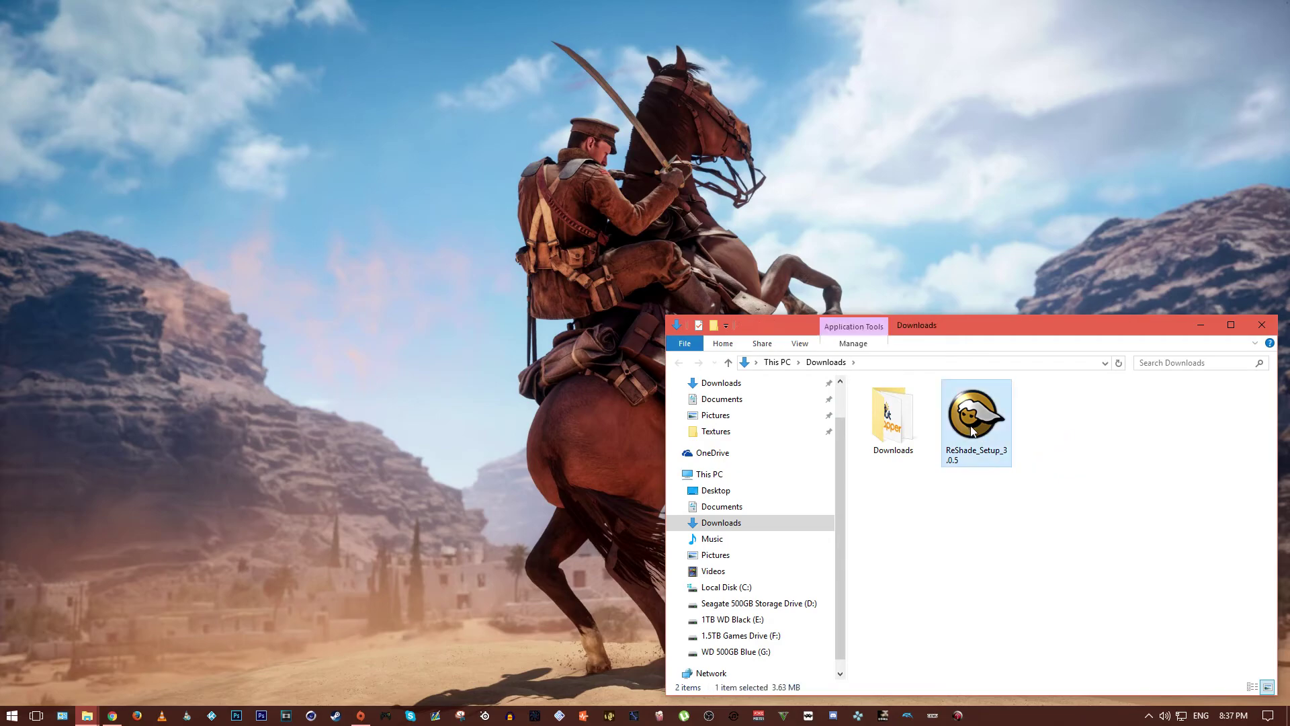
pyautogui.rightClick(972, 431)
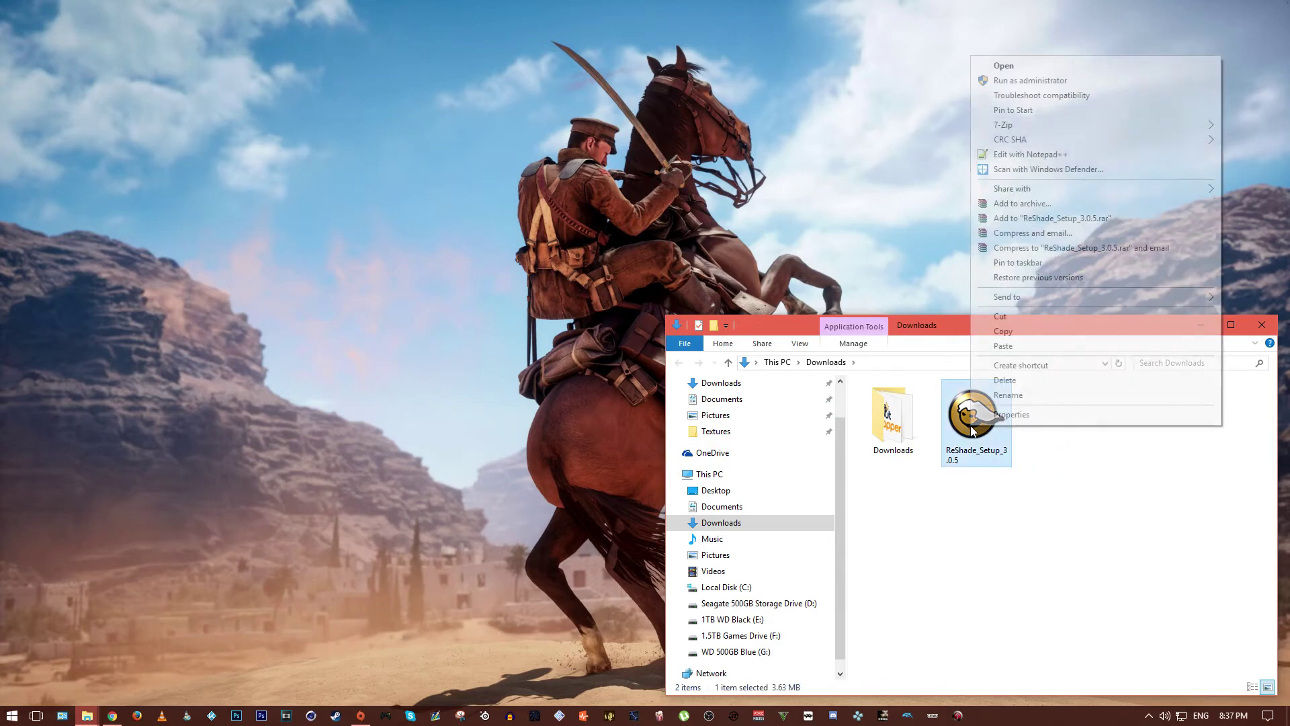
pyautogui.click(1027, 81)
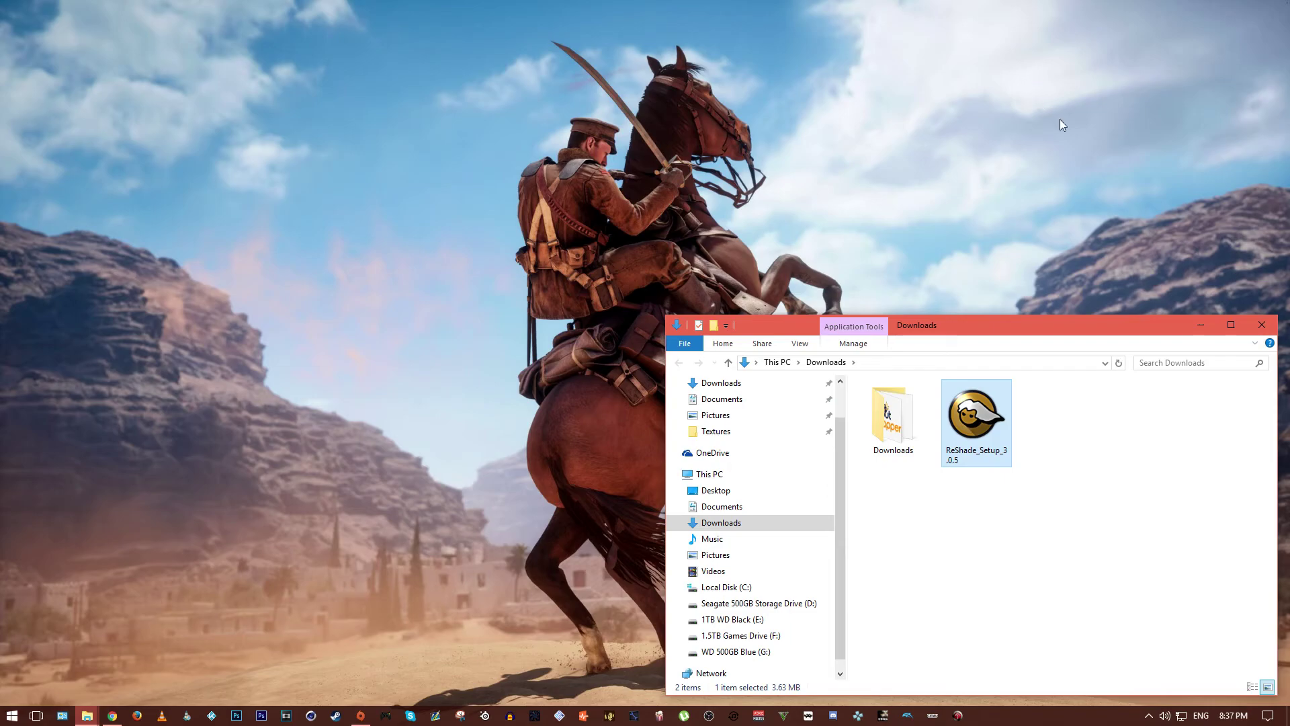
pyautogui.click(1200, 325)
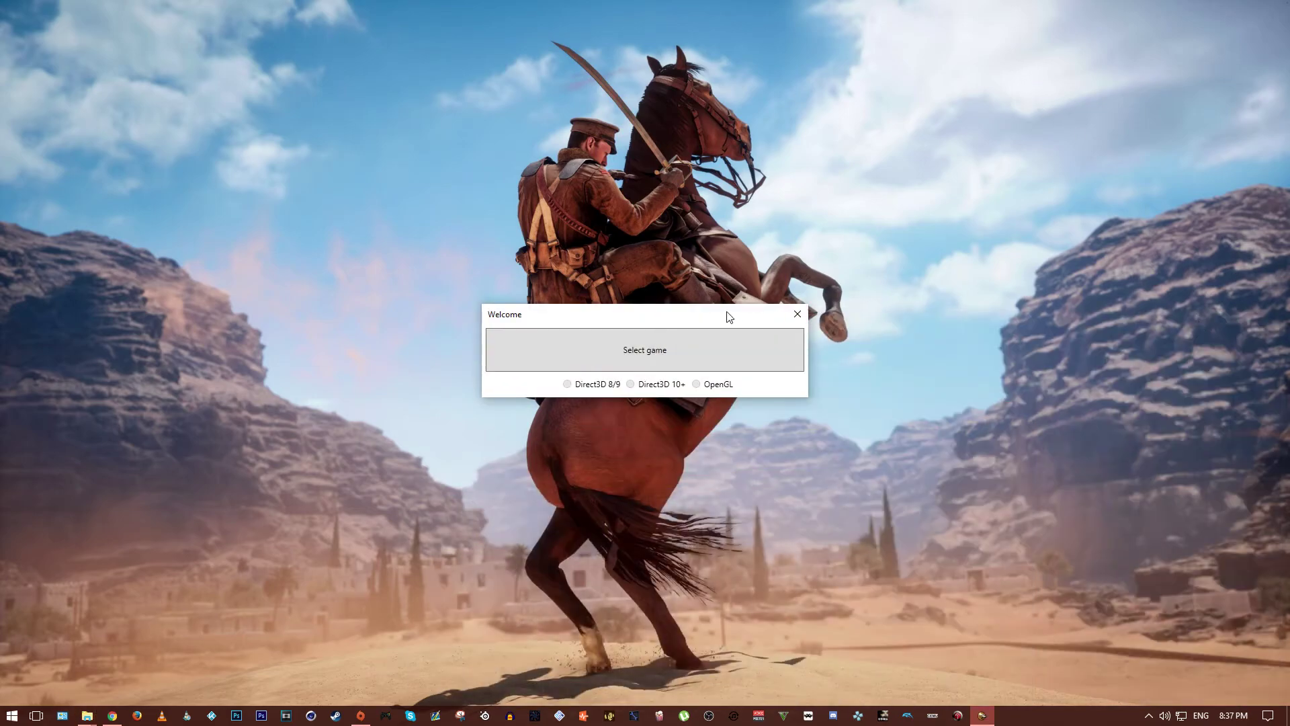
# Select the bf1 application in the Origin Games Battlefield 1 folder as the game to install to.
pyautogui.moveTo(729, 317); pyautogui.dragTo(390, 211)
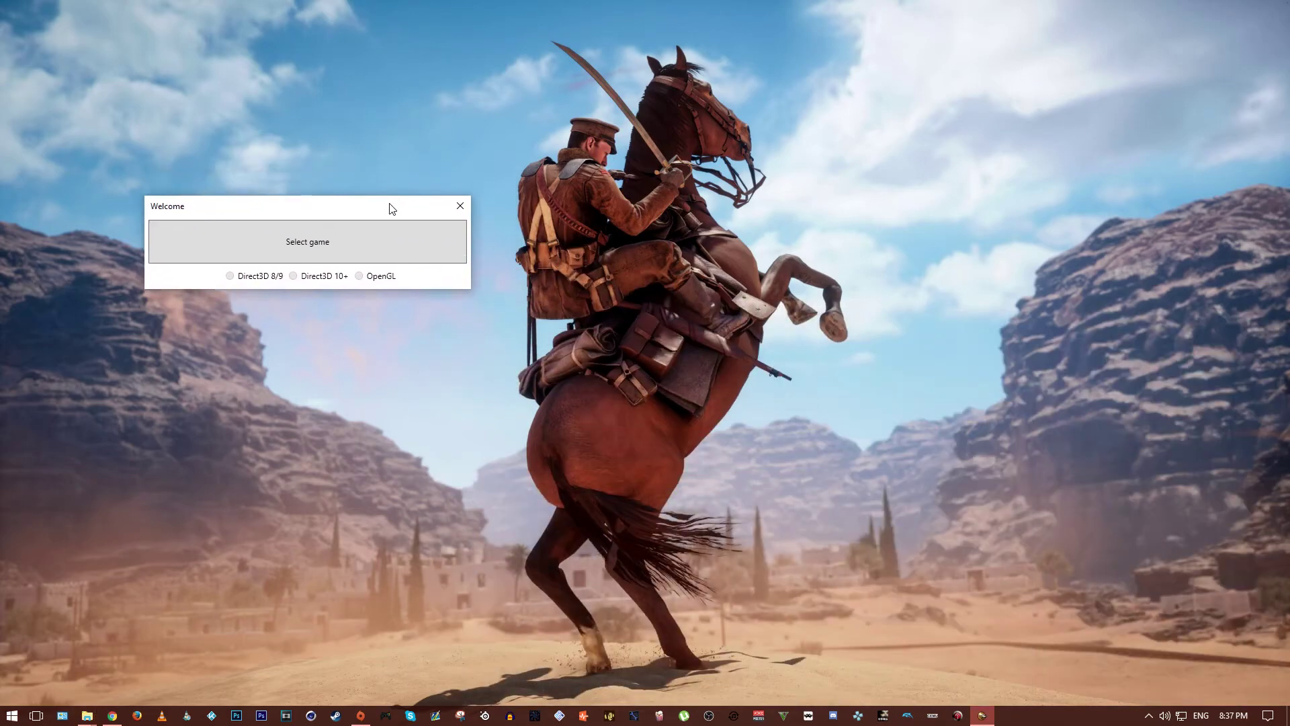
pyautogui.click(327, 245)
pyautogui.moveTo(378, 210); pyautogui.dragTo(374, 307)
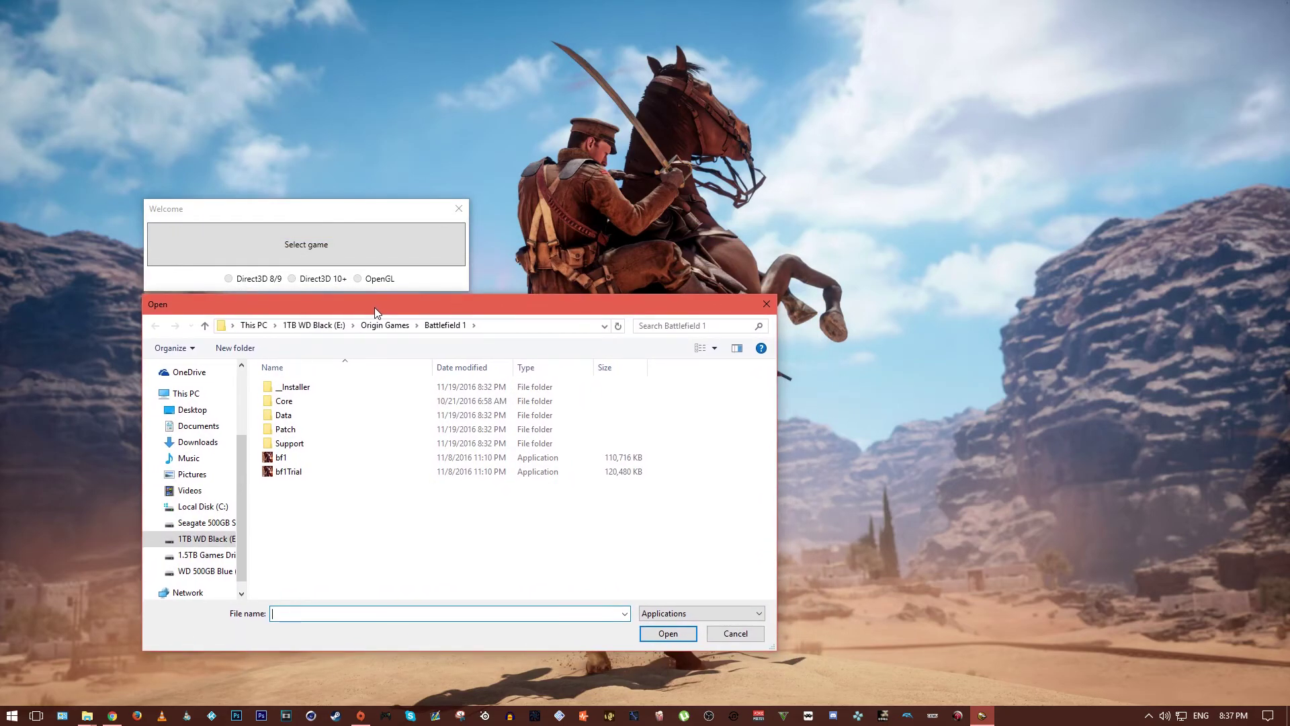
pyautogui.click(283, 459)
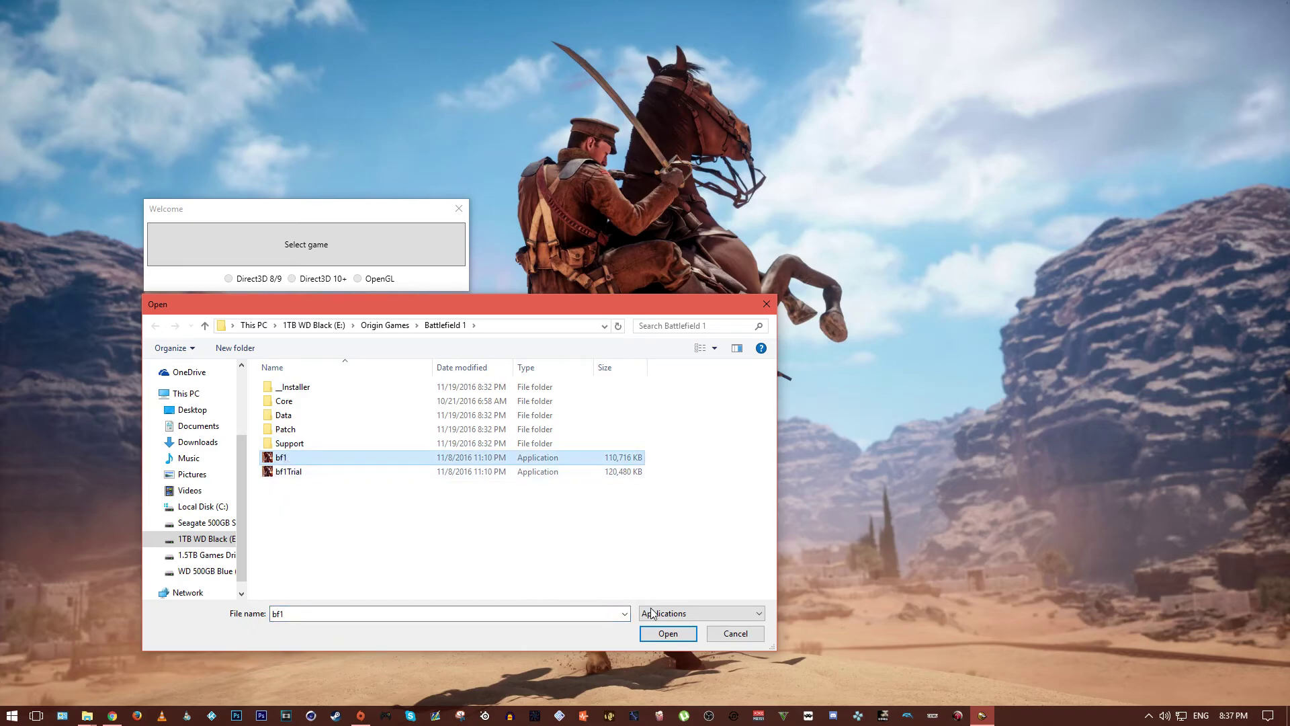
pyautogui.click(668, 634)
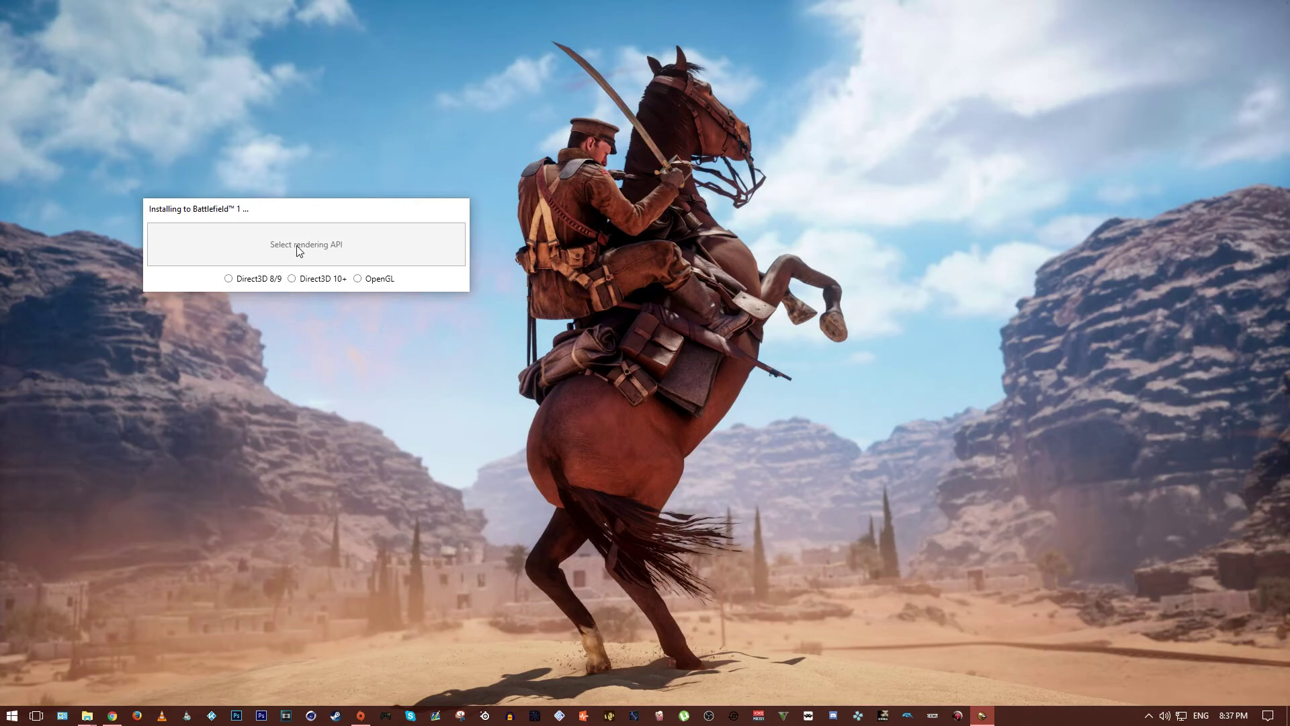
# Choose Direct3D 10+ as the rendering API and accept the download of the standard effects collection.
pyautogui.click(323, 278)
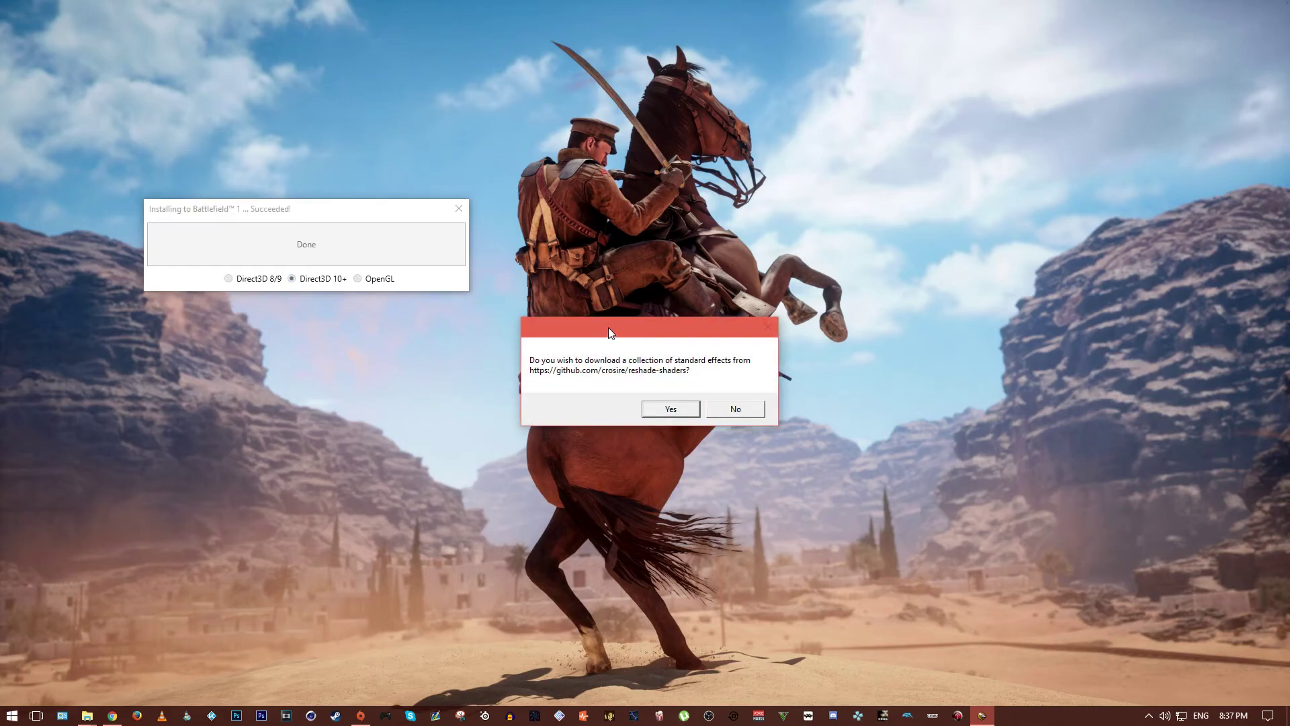
pyautogui.moveTo(608, 328); pyautogui.dragTo(344, 303)
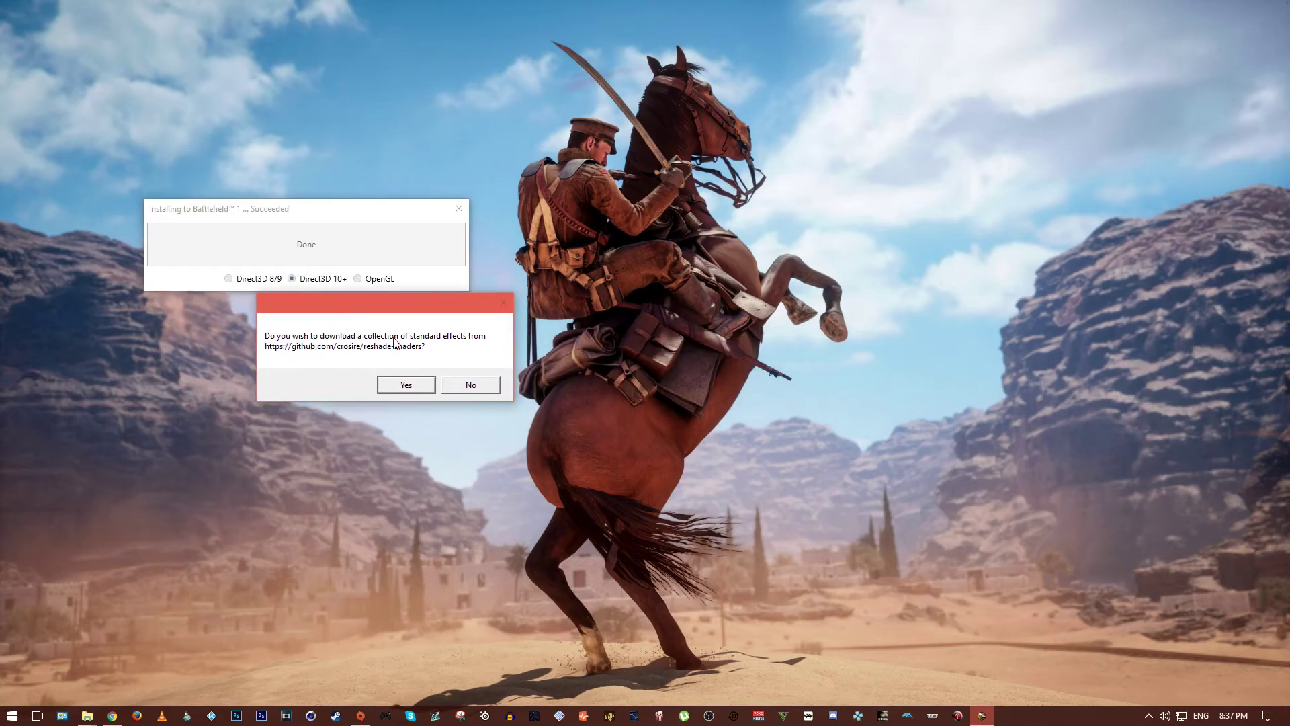
pyautogui.click(410, 385)
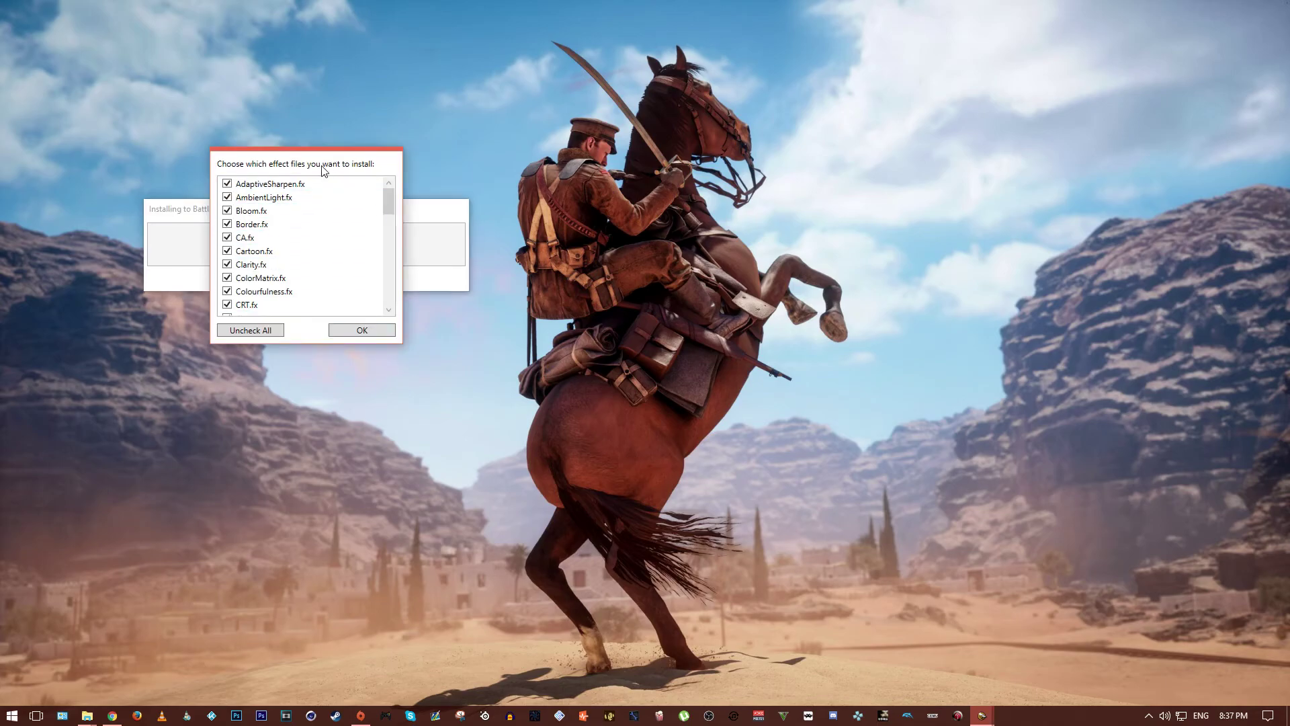
# Exclude Vignette.fx, TiltShift.fx, Technicolor.fx, SurfaceBlur.fx, Sepia.fx and RBM.fx from the effect files to install.
pyautogui.moveTo(390, 205); pyautogui.dragTo(402, 314)
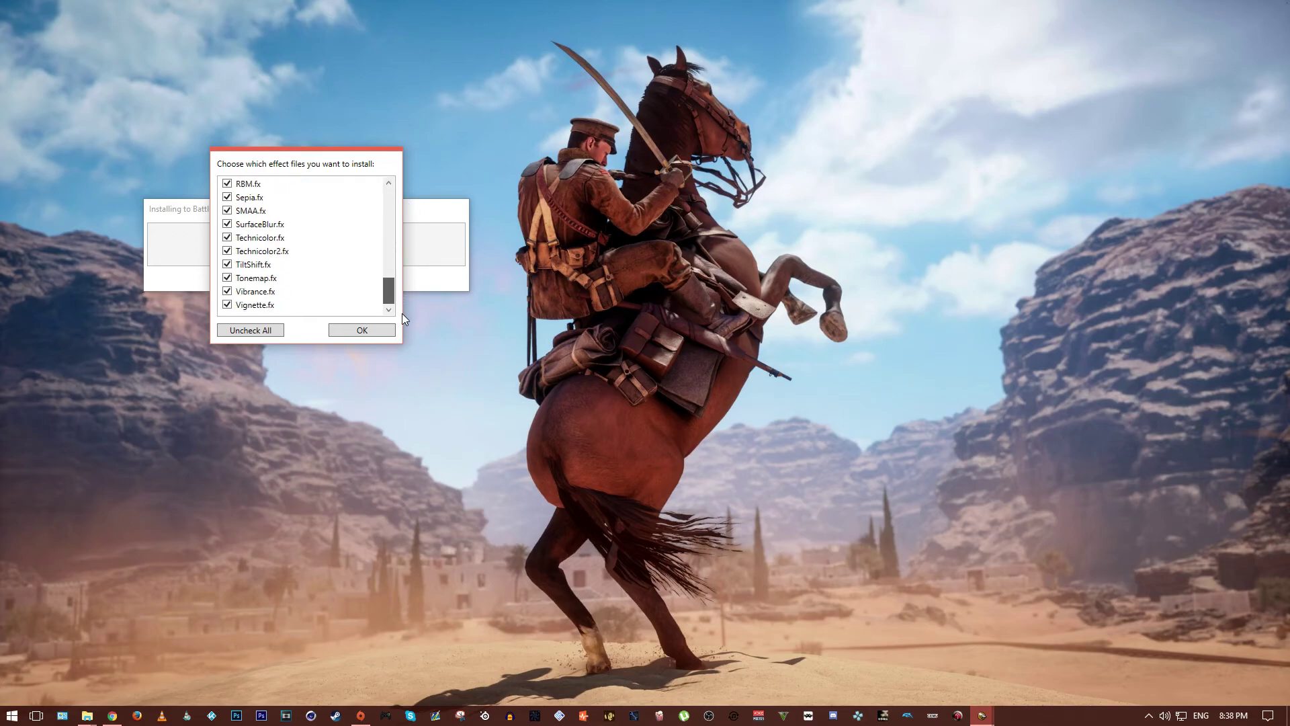
pyautogui.click(228, 305)
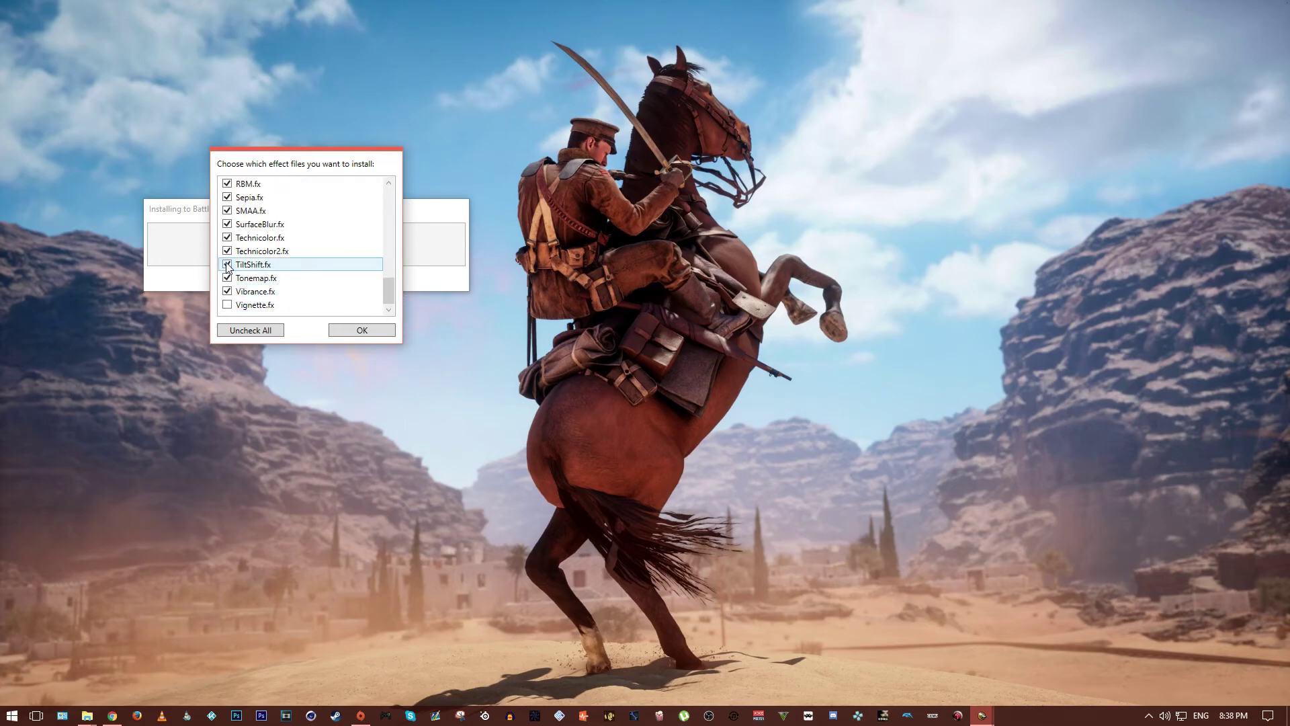
pyautogui.click(227, 265)
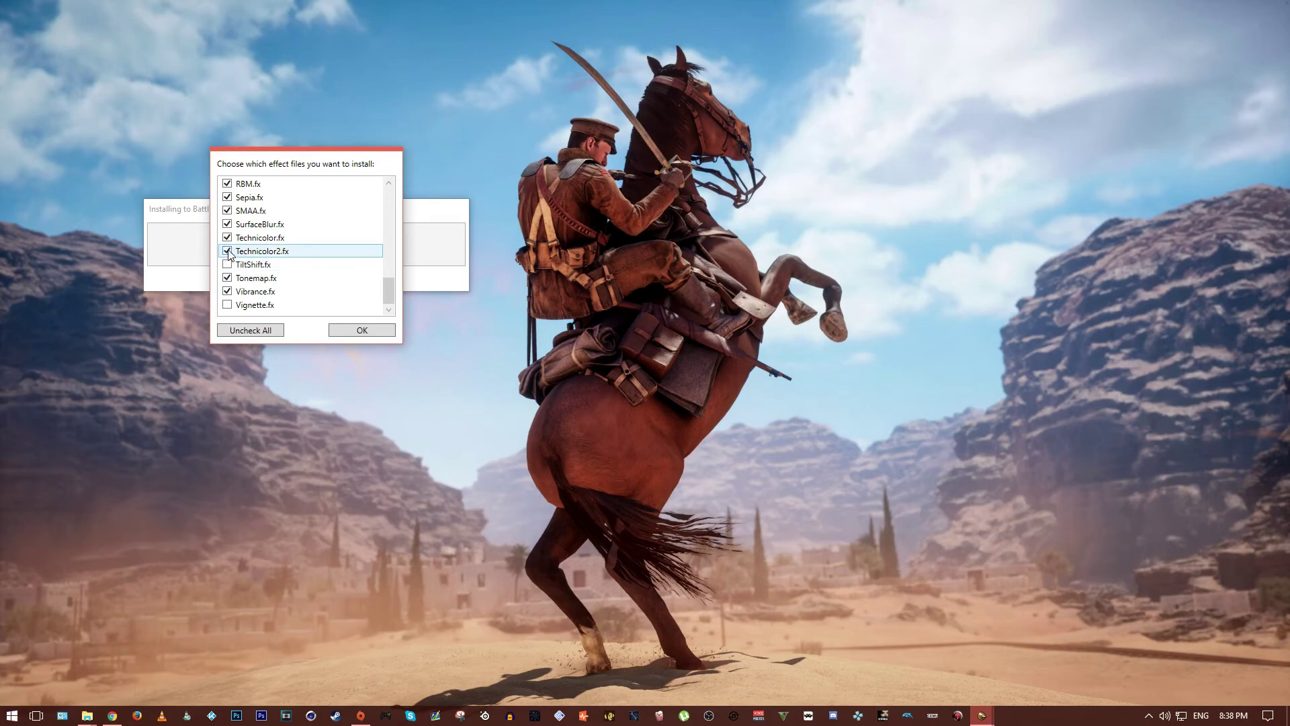
pyautogui.click(227, 238)
pyautogui.click(227, 225)
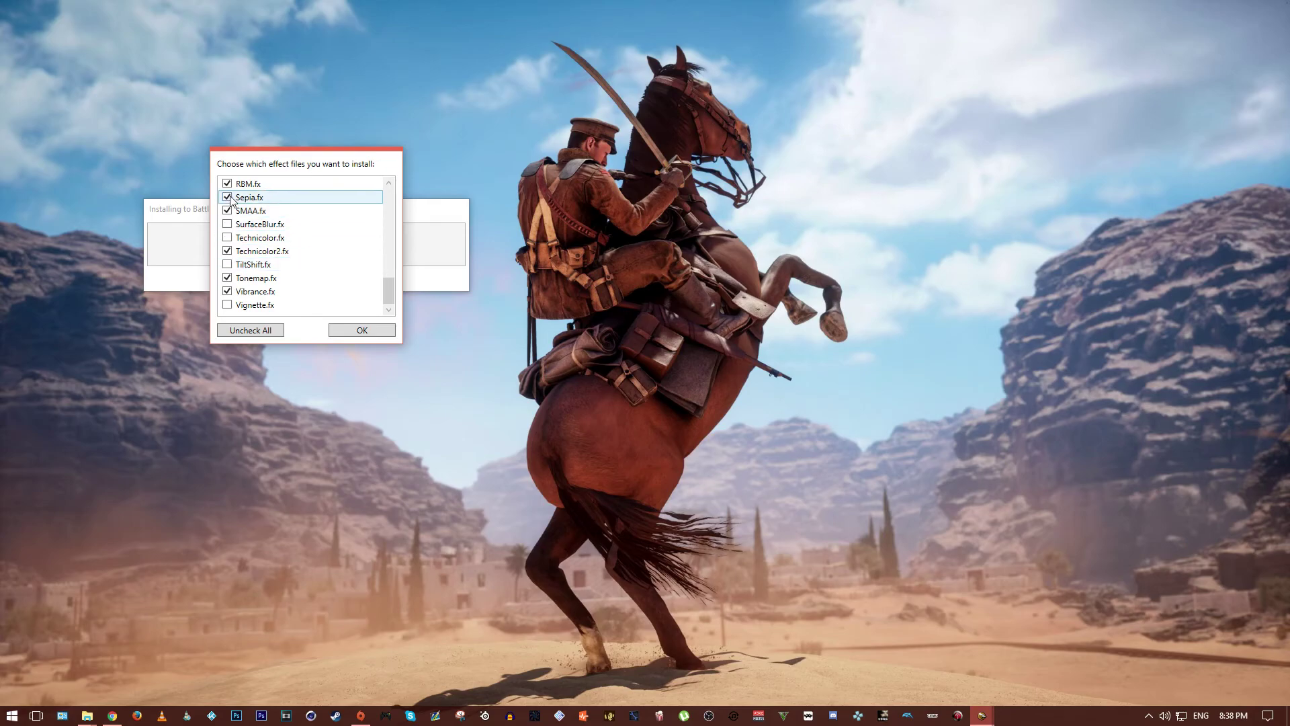
pyautogui.click(228, 198)
# Exclude MXAO.fx, MotionBlur.fx, Monochrome.fx and LUT.fx from the effect files to install.
pyautogui.scroll(1, 239, 195)
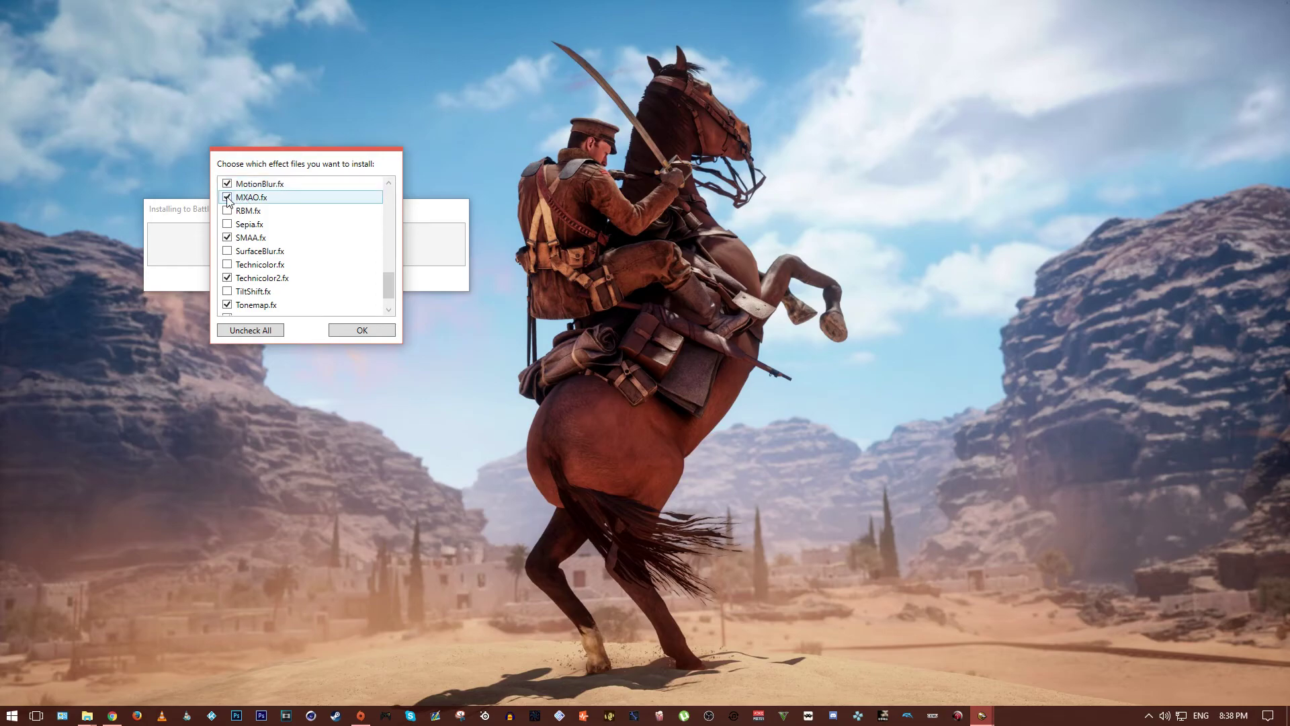
pyautogui.click(228, 197)
pyautogui.click(227, 184)
pyautogui.scroll(1, 229, 195)
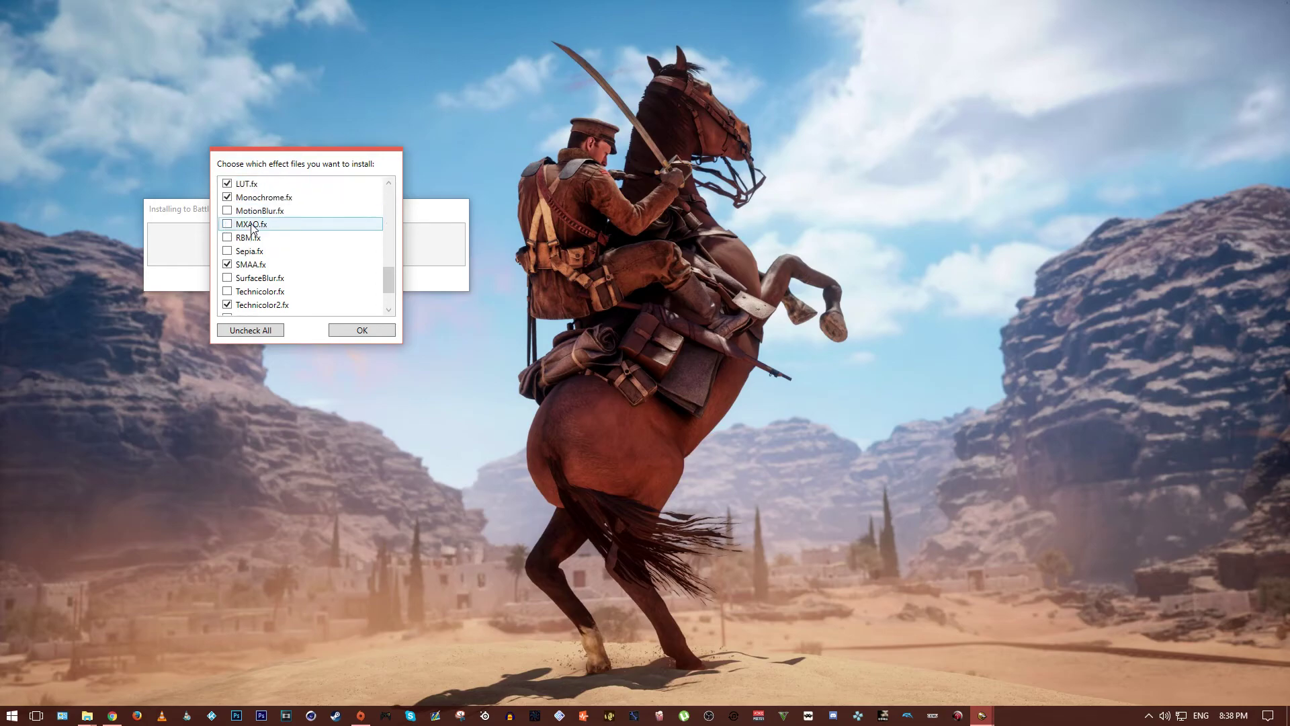
pyautogui.click(227, 197)
pyautogui.click(227, 184)
# Exclude LightDoF.fx, LiftGammaGain.fx, HQ4X.fx, HDR.fx, GaussianBlur.fx and FXAA.fx from the effect files to install.
pyautogui.scroll(2, 229, 191)
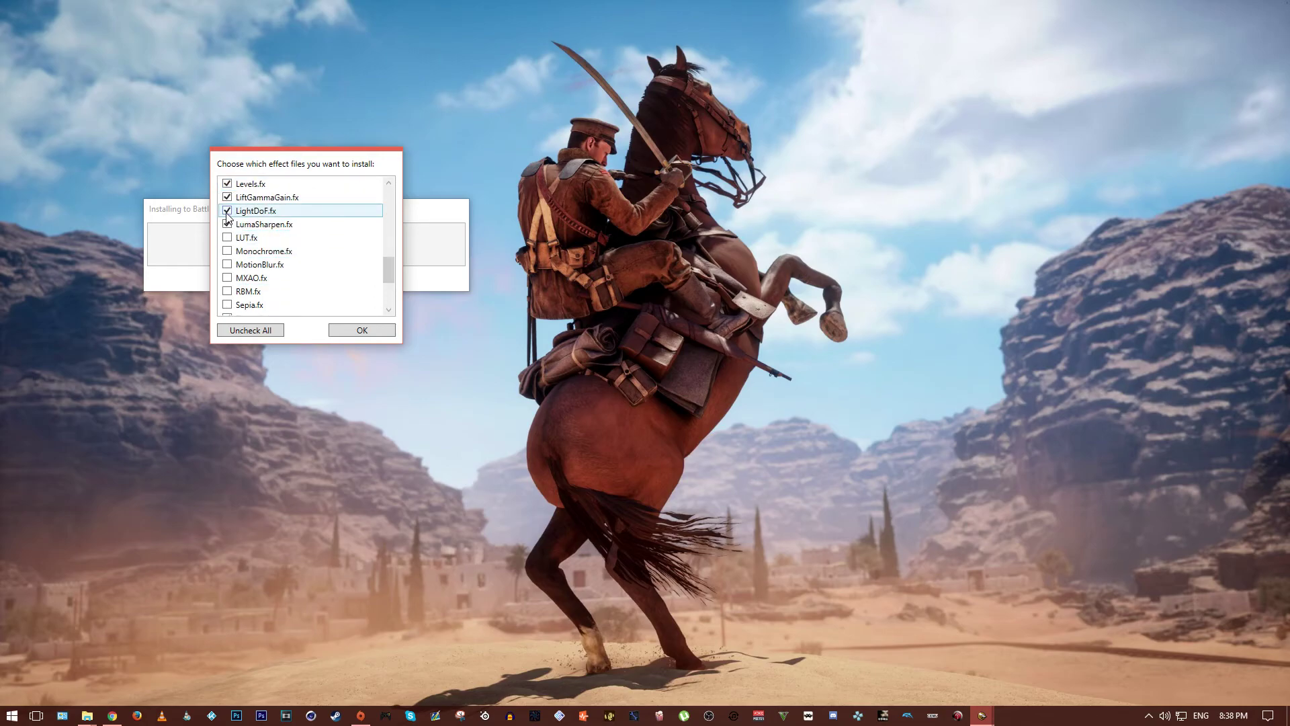
pyautogui.click(227, 211)
pyautogui.scroll(1, 231, 203)
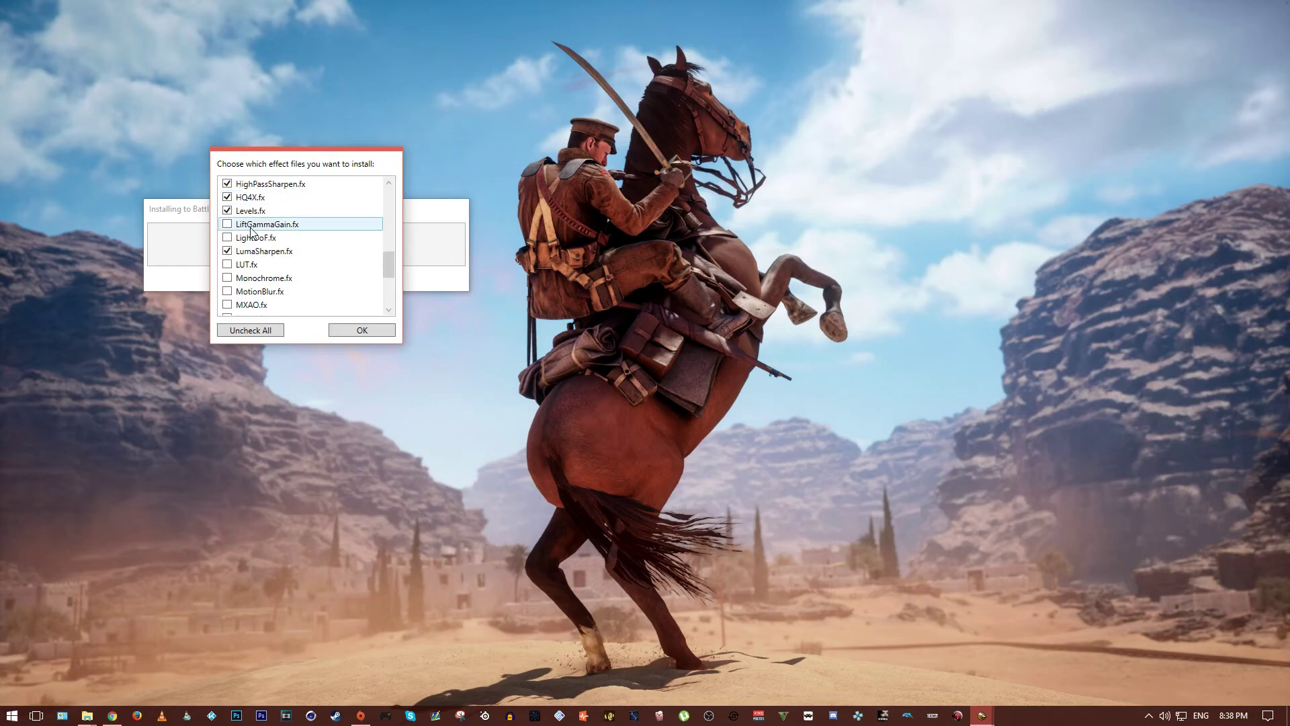
pyautogui.click(227, 198)
pyautogui.scroll(1, 227, 188)
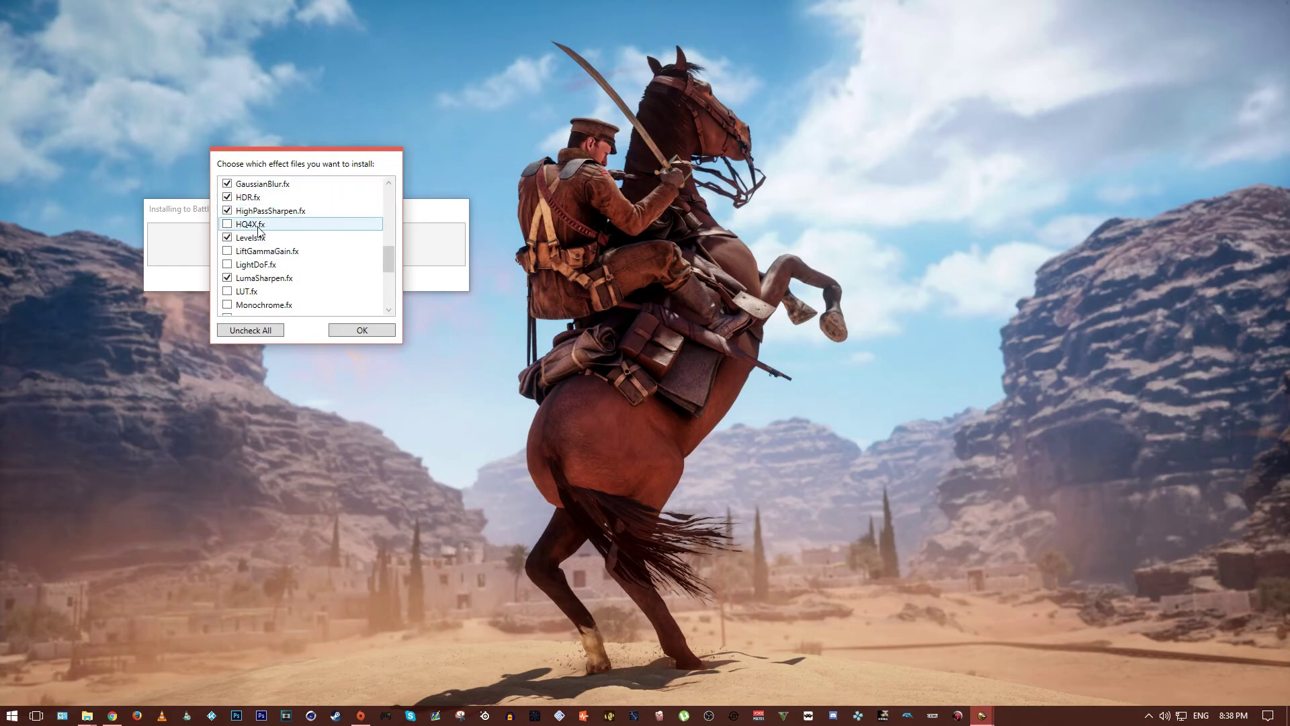
pyautogui.scroll(1, 228, 189)
pyautogui.click(228, 198)
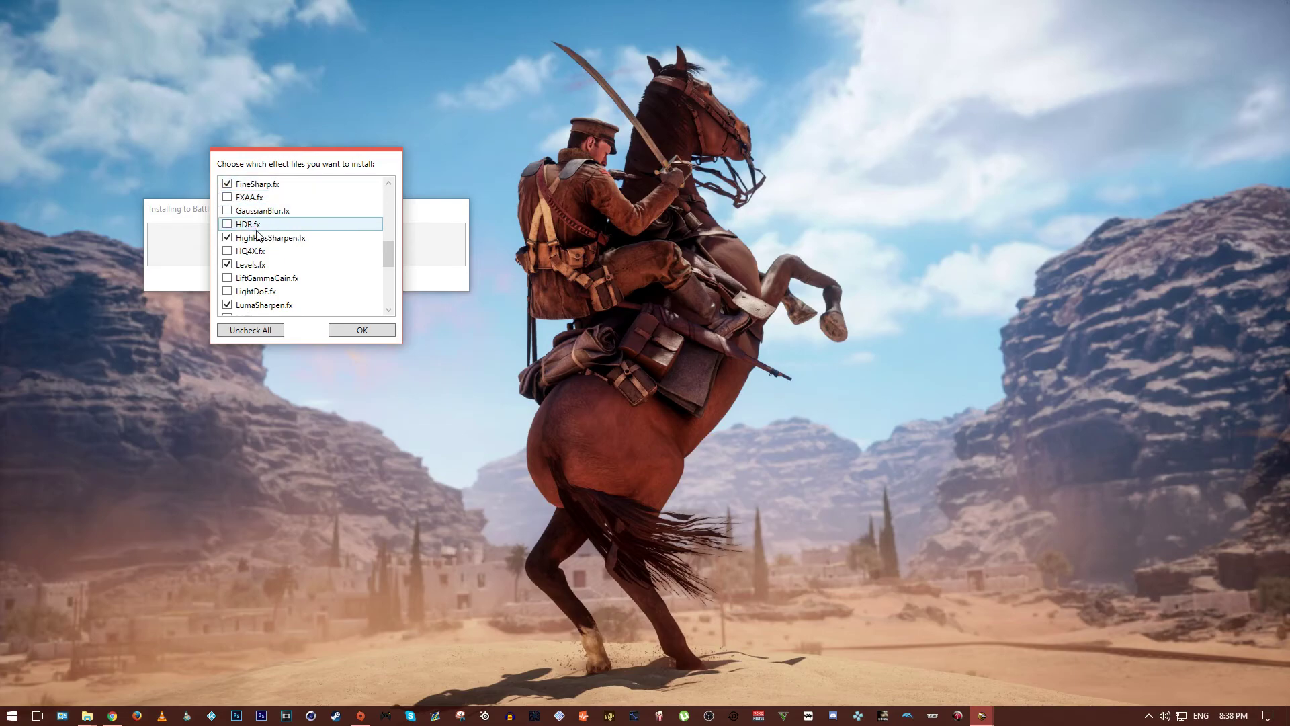
# Exclude FilmicPass.fx, FilmGrain2.fx, FilmGrain.fx and Emphasize.fx from the effect files to install.
pyautogui.scroll(2, 227, 222)
pyautogui.click(227, 225)
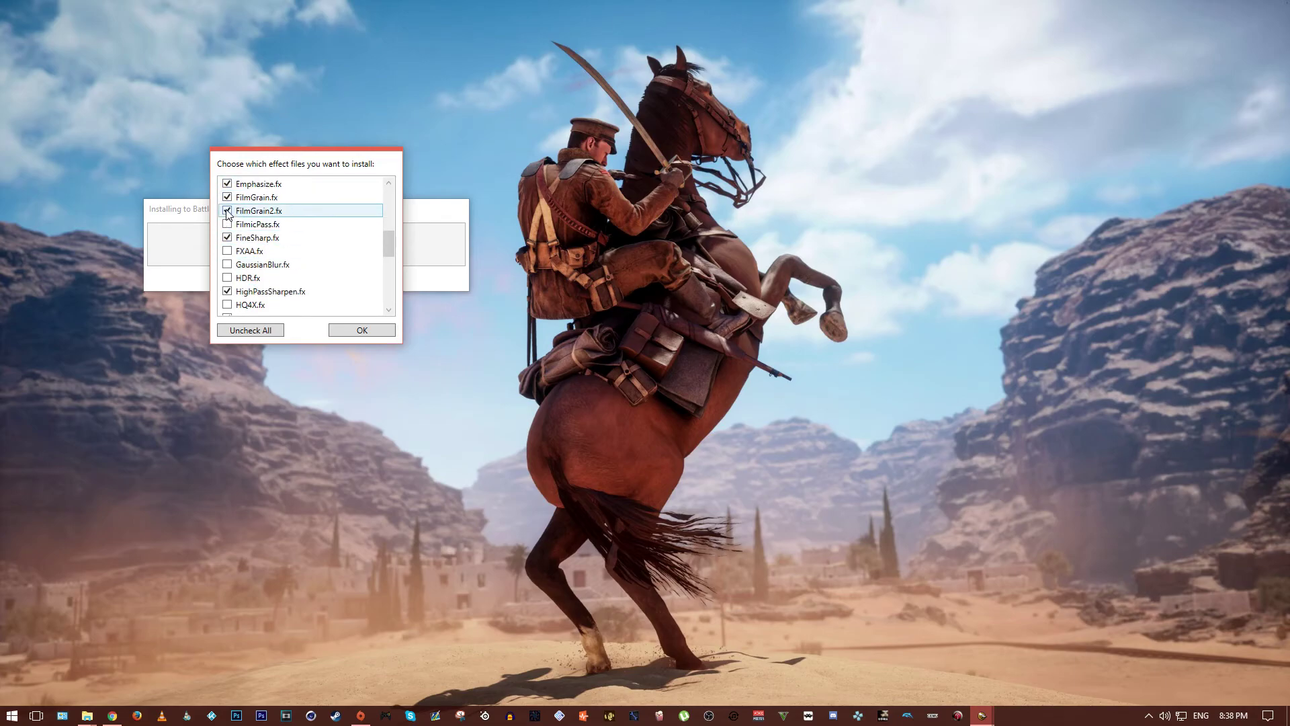
pyautogui.click(227, 212)
pyautogui.click(227, 198)
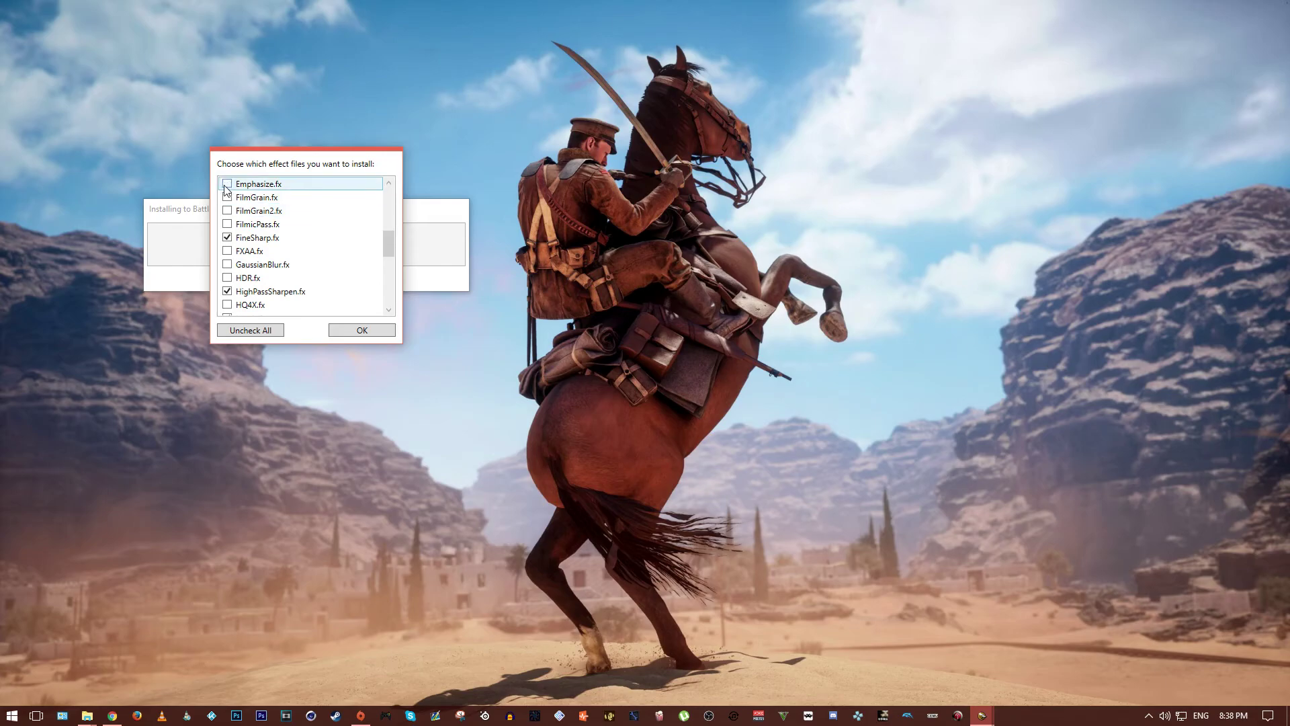
# Exclude DPX.fx, DOF.fx, Denoise.fx and Deband.fx from the effect files to install.
pyautogui.scroll(2, 226, 195)
pyautogui.click(227, 224)
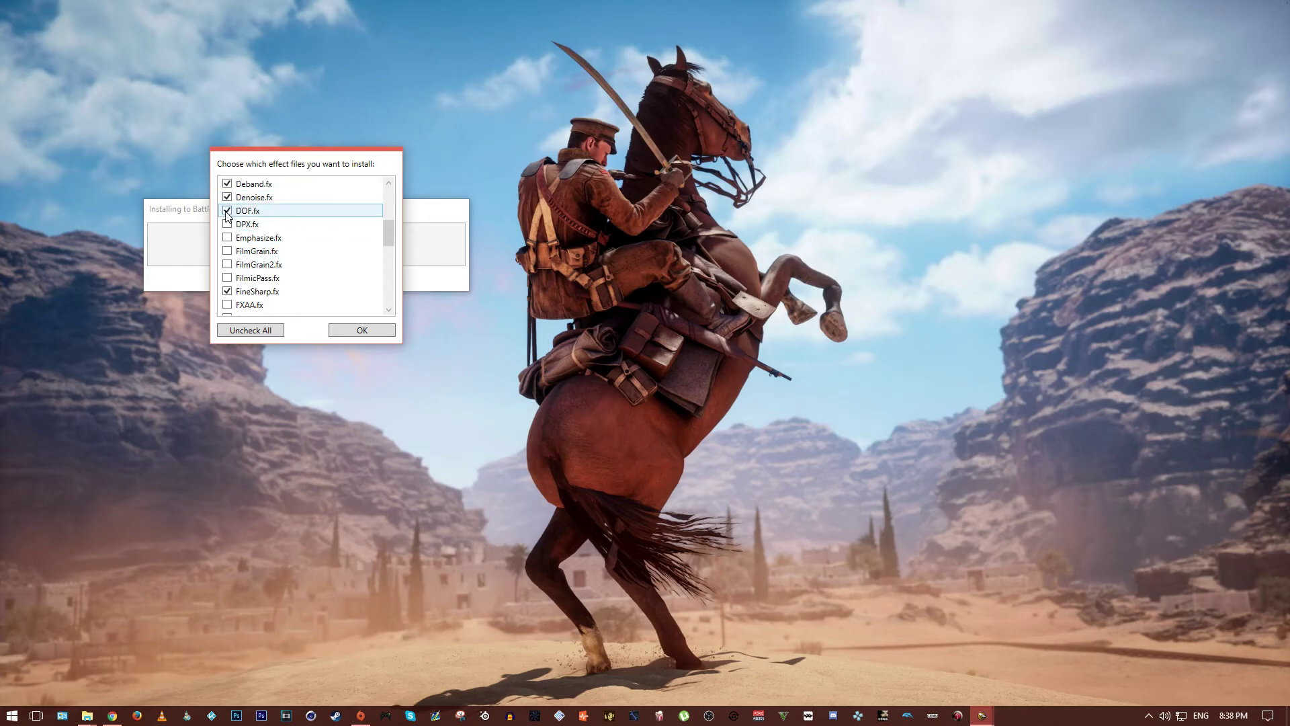
pyautogui.click(227, 211)
pyautogui.click(227, 197)
pyautogui.click(228, 185)
# Exclude Daltonize.fx, CRT.fx, Colourfulness.fx and ColorMatrix.fx from the effect files to install.
pyautogui.scroll(1, 226, 195)
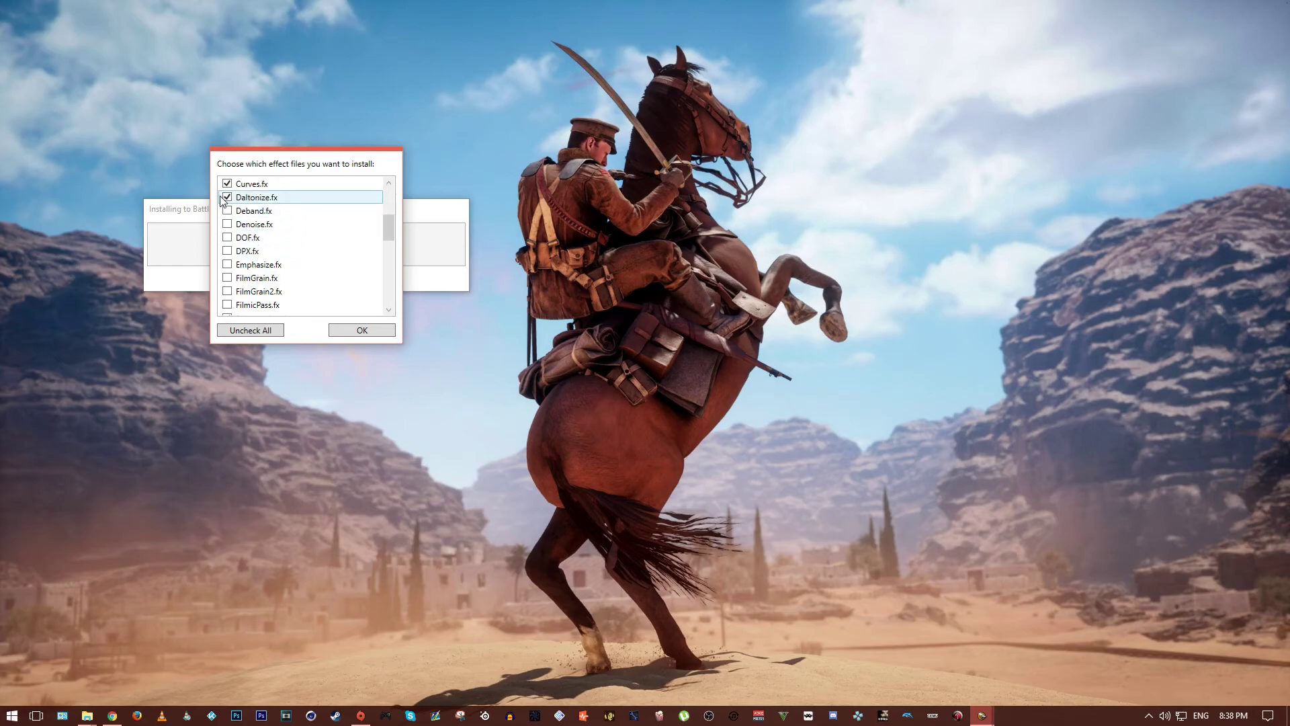
pyautogui.click(227, 198)
pyautogui.scroll(3, 227, 202)
pyautogui.click(227, 251)
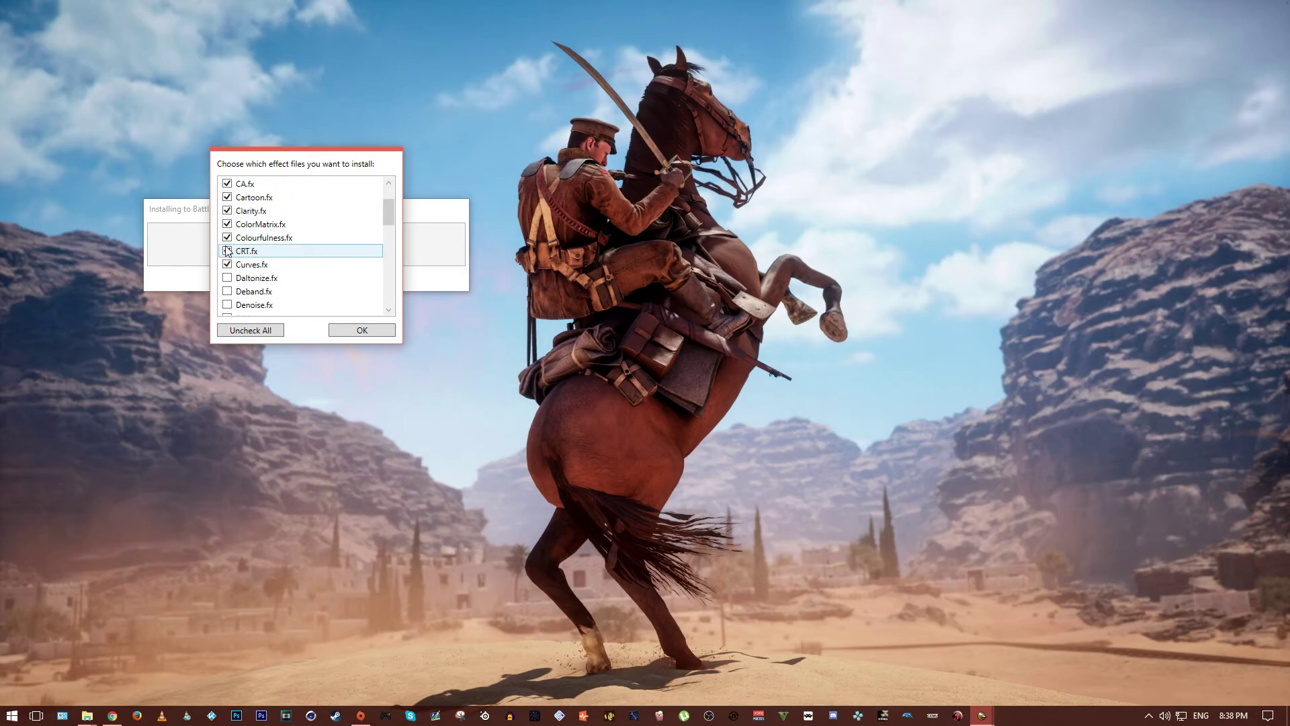
pyautogui.click(227, 224)
# Exclude Clarity.fx, Cartoon.fx, CA.fx and Border.fx from the effect files to install.
pyautogui.click(227, 211)
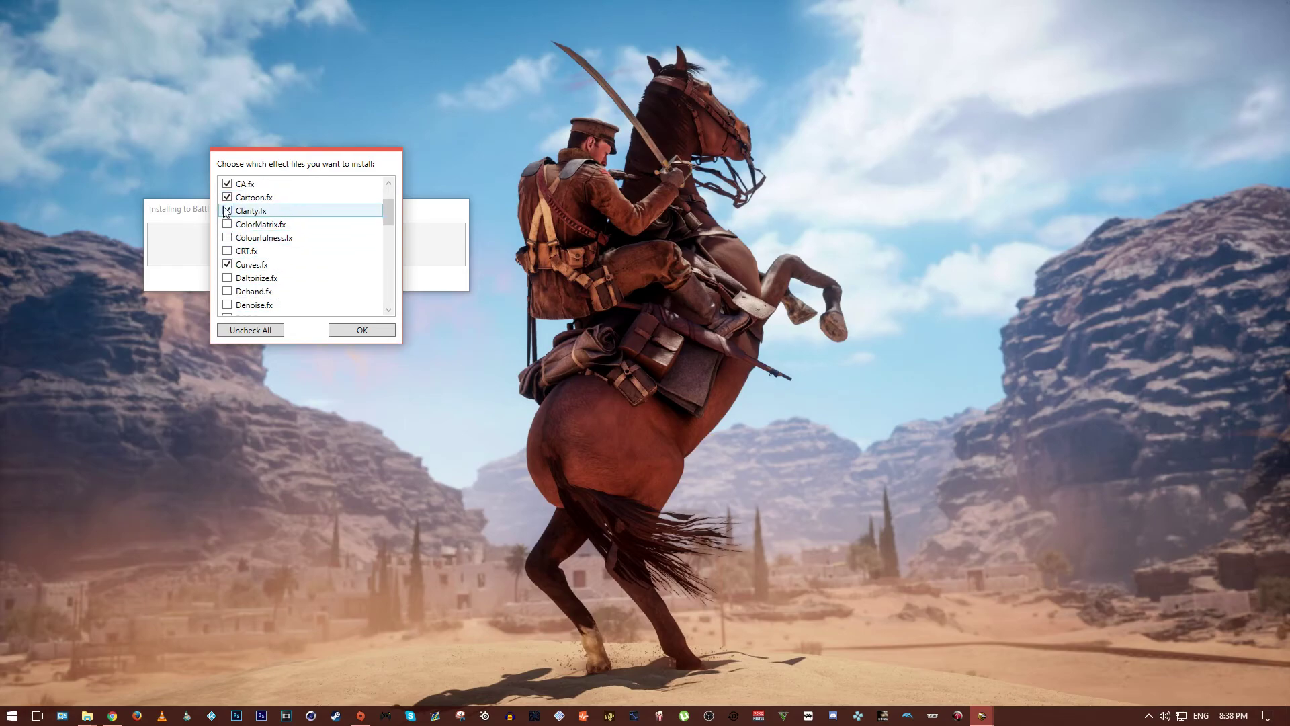
pyautogui.click(227, 197)
pyautogui.click(227, 183)
pyautogui.scroll(2, 245, 222)
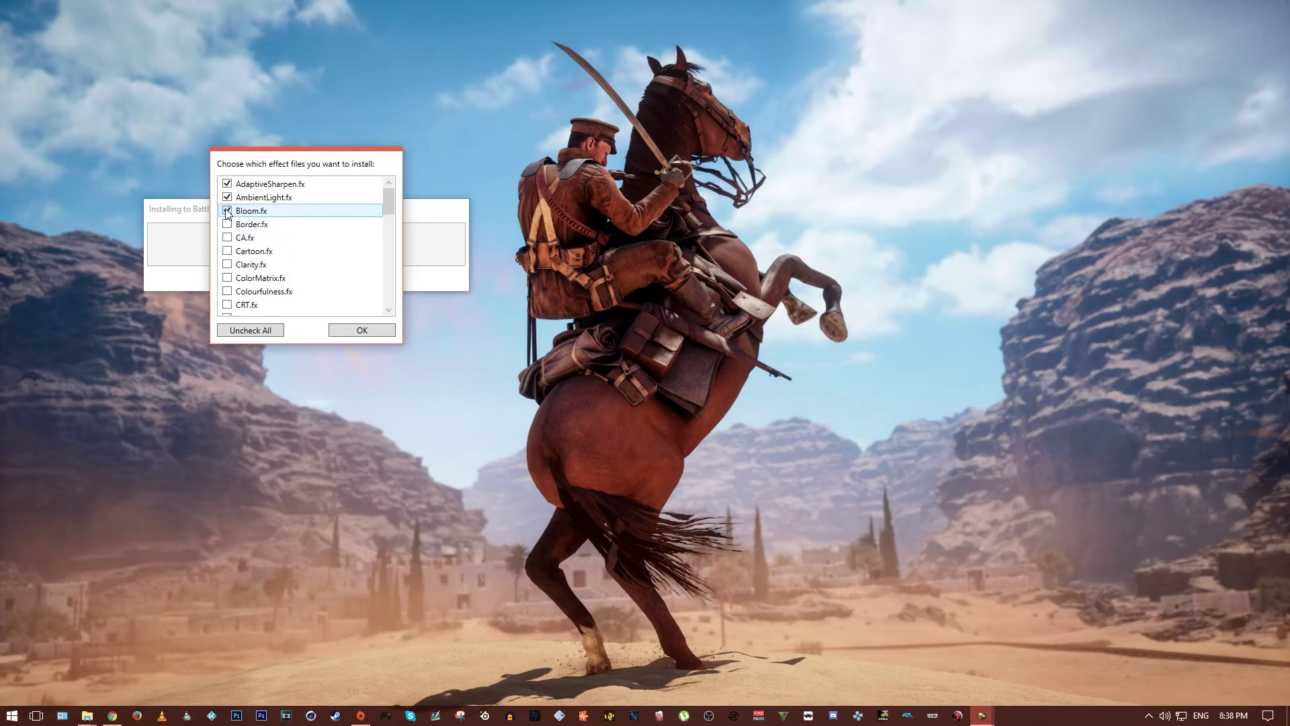
pyautogui.click(227, 211)
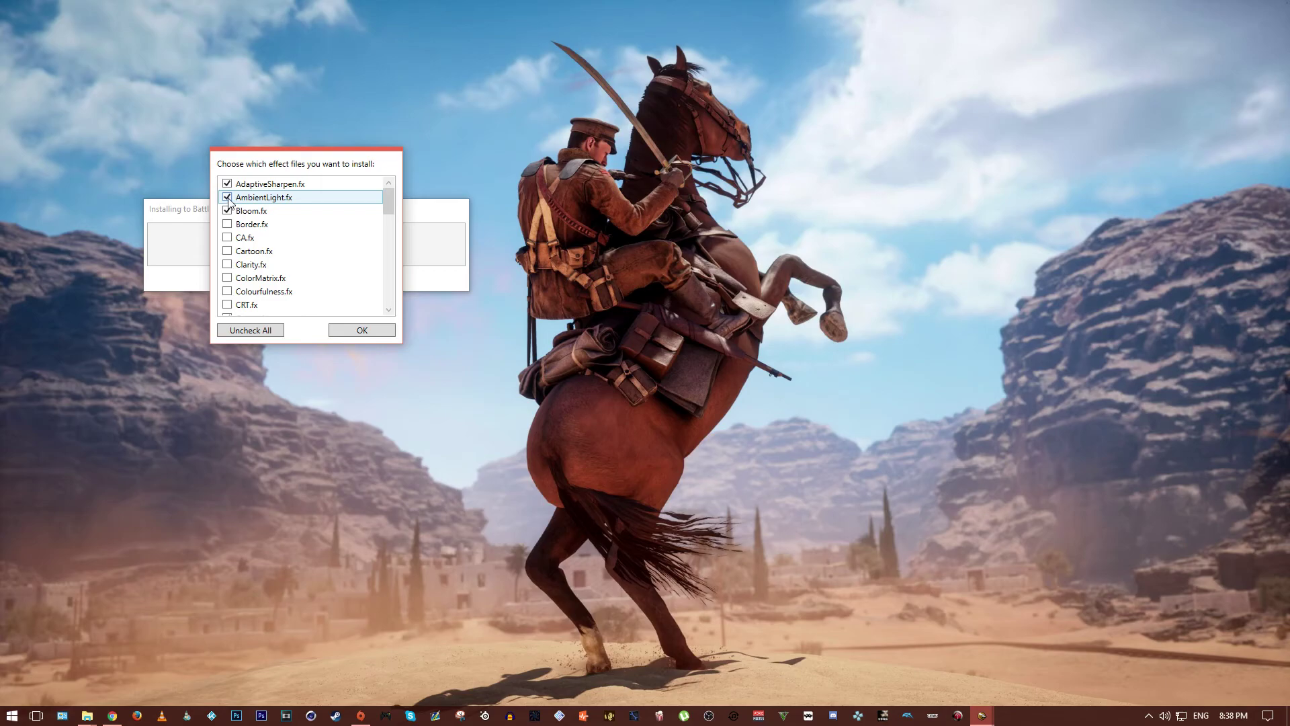
# Install the selected effect files to Battlefield 1 and close the finished installer.
pyautogui.click(377, 330)
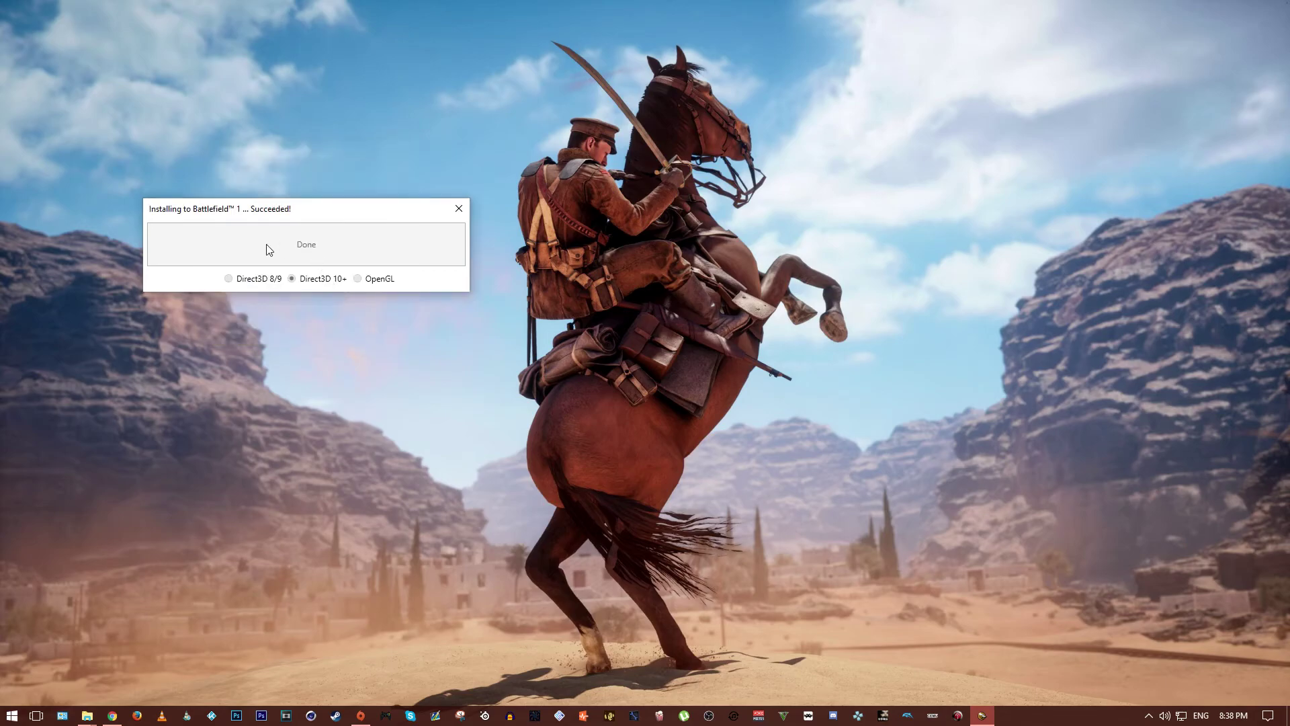
pyautogui.click(460, 208)
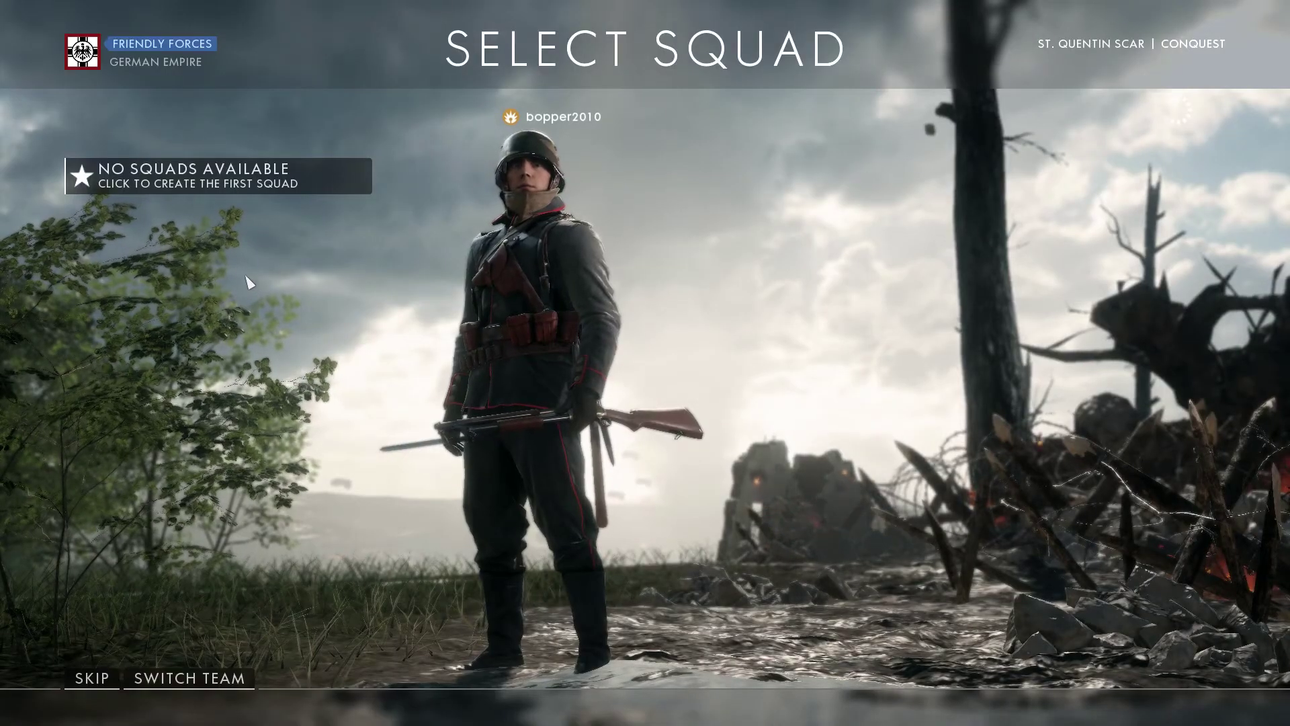
# Switch to Battlefield 1, skip the squad selection and walk forward onto the St. Quentin Scar battlefield.
pyautogui.click(92, 678)
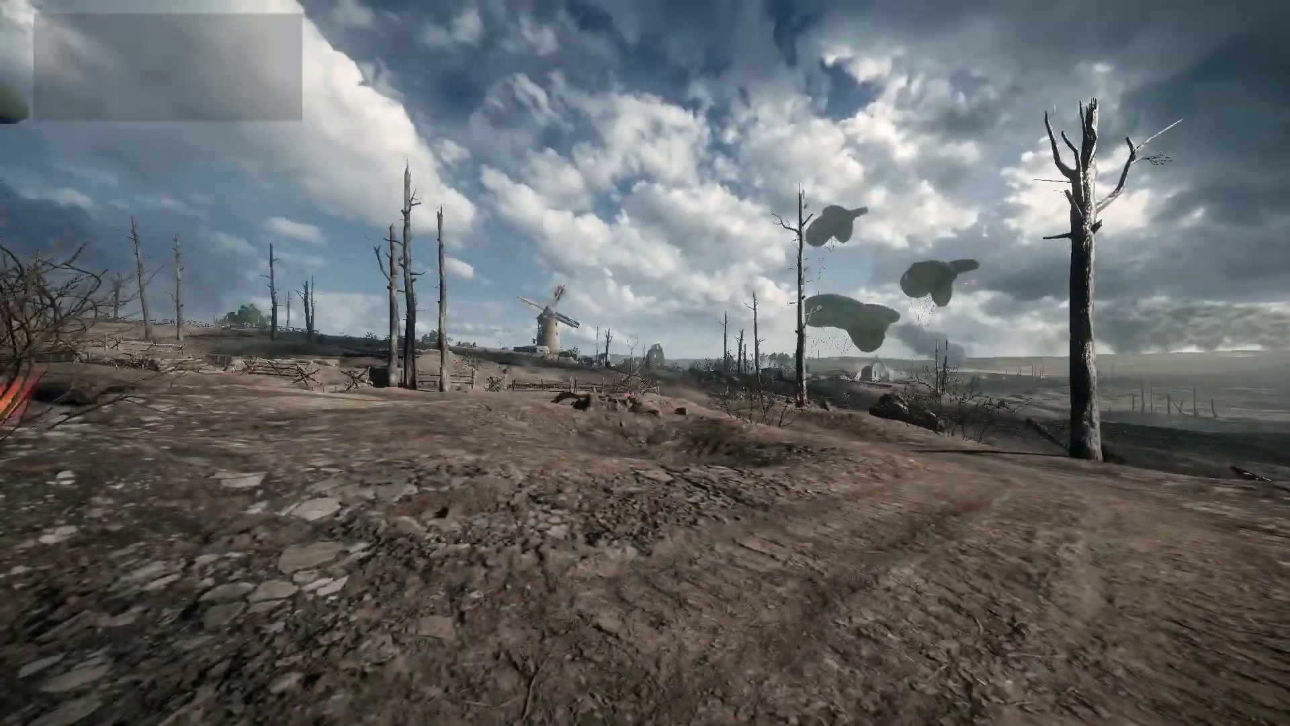
pyautogui.press('w')
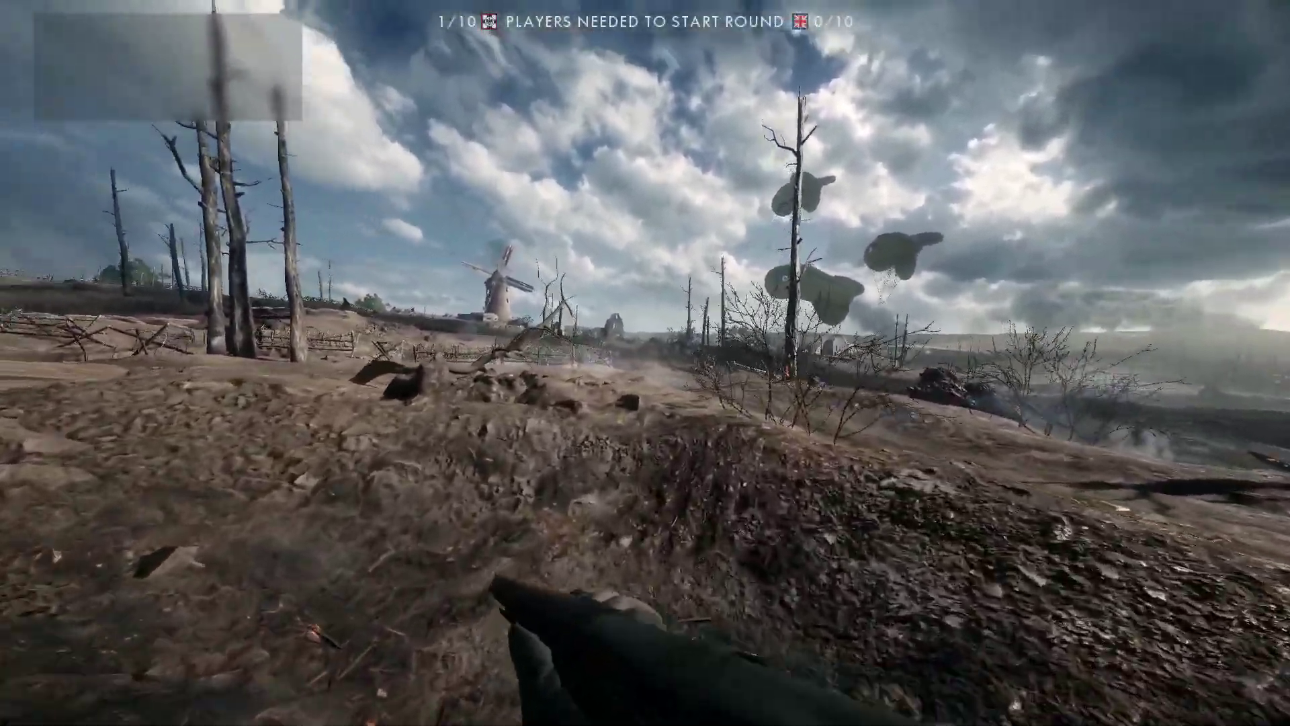
pyautogui.press('w')
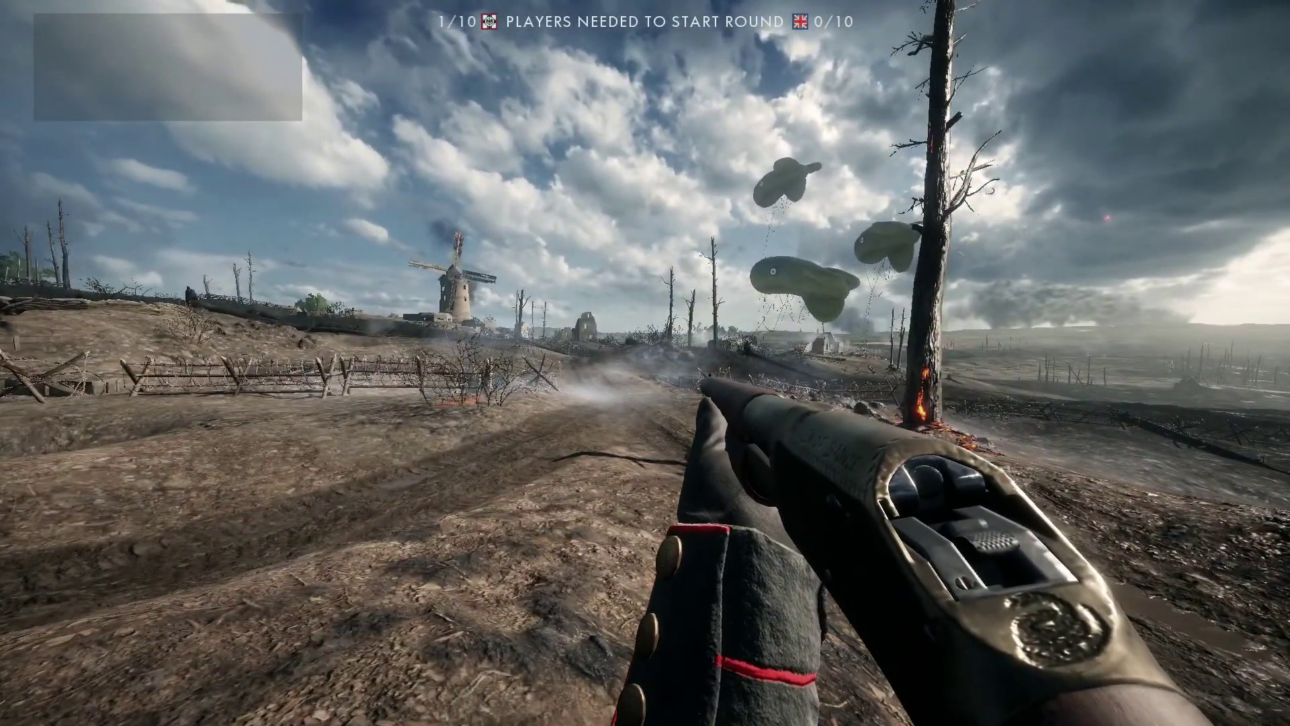
# Start the tutorial in the in-game ReShade overlay and add a new preset named "BF1 bopper".
pyautogui.hotkey('shift', 'F2')
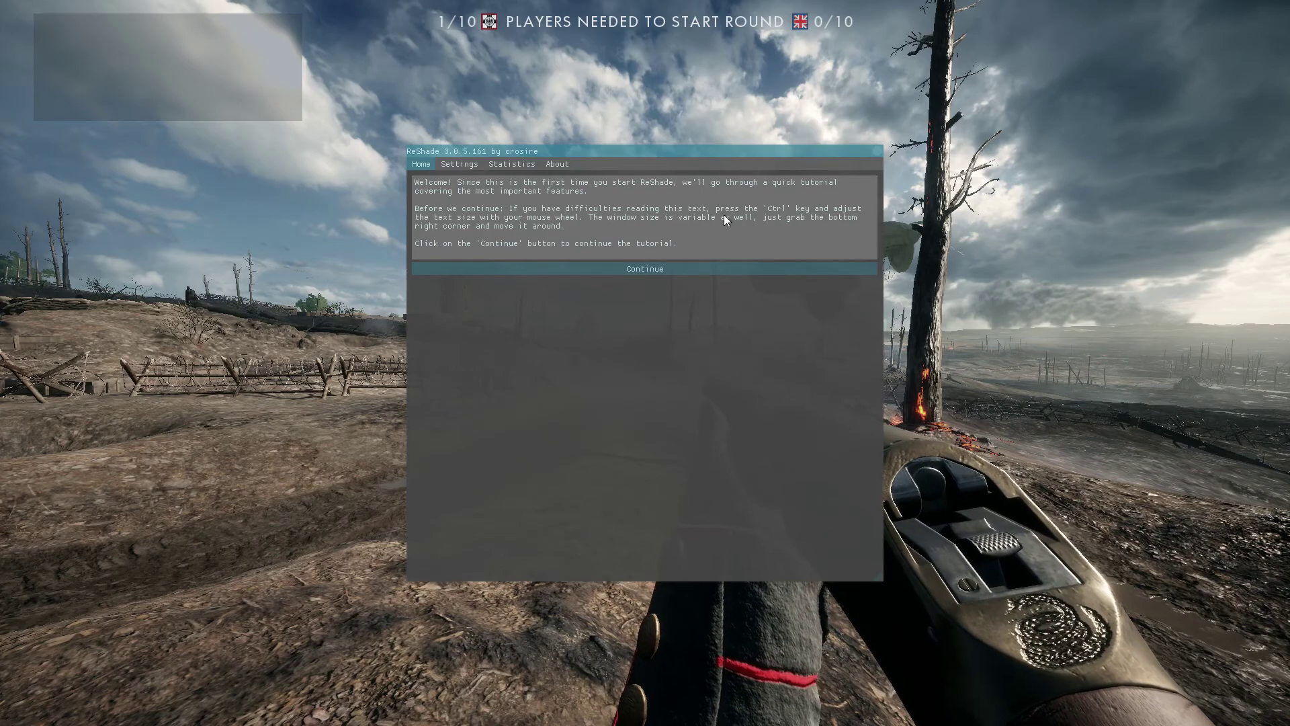
pyautogui.click(652, 267)
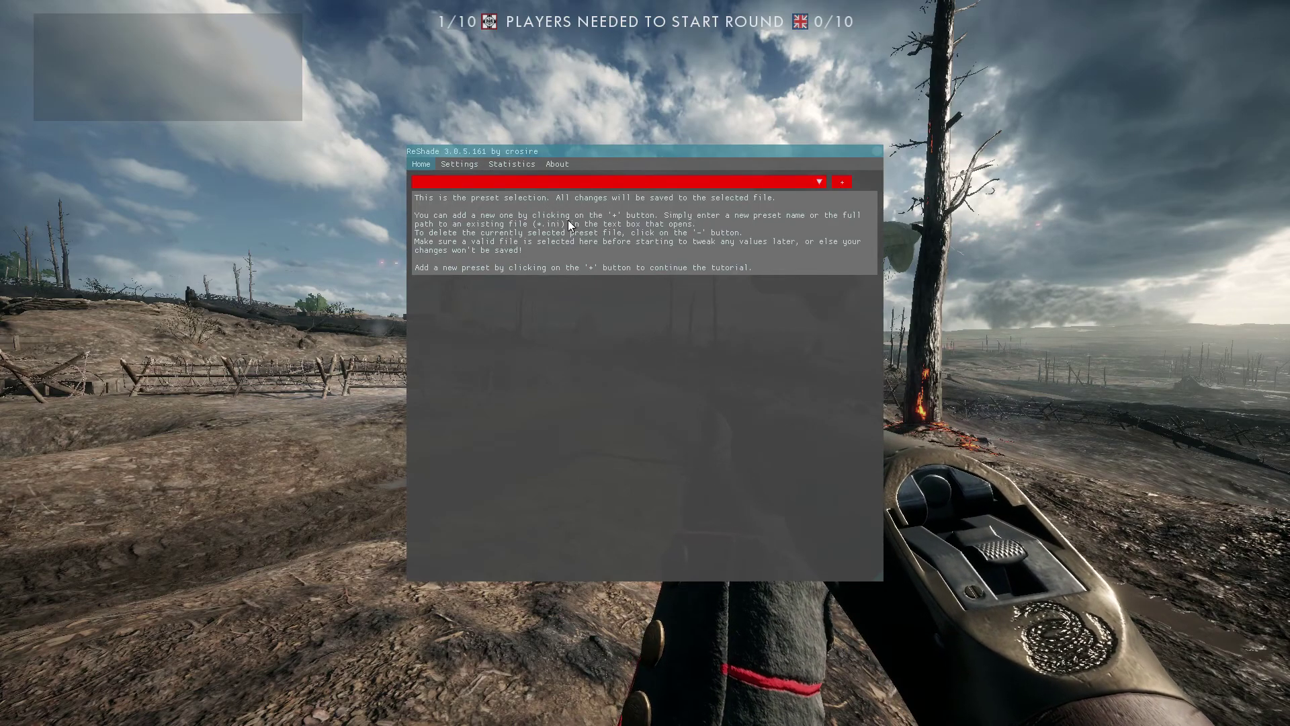
pyautogui.click(841, 183)
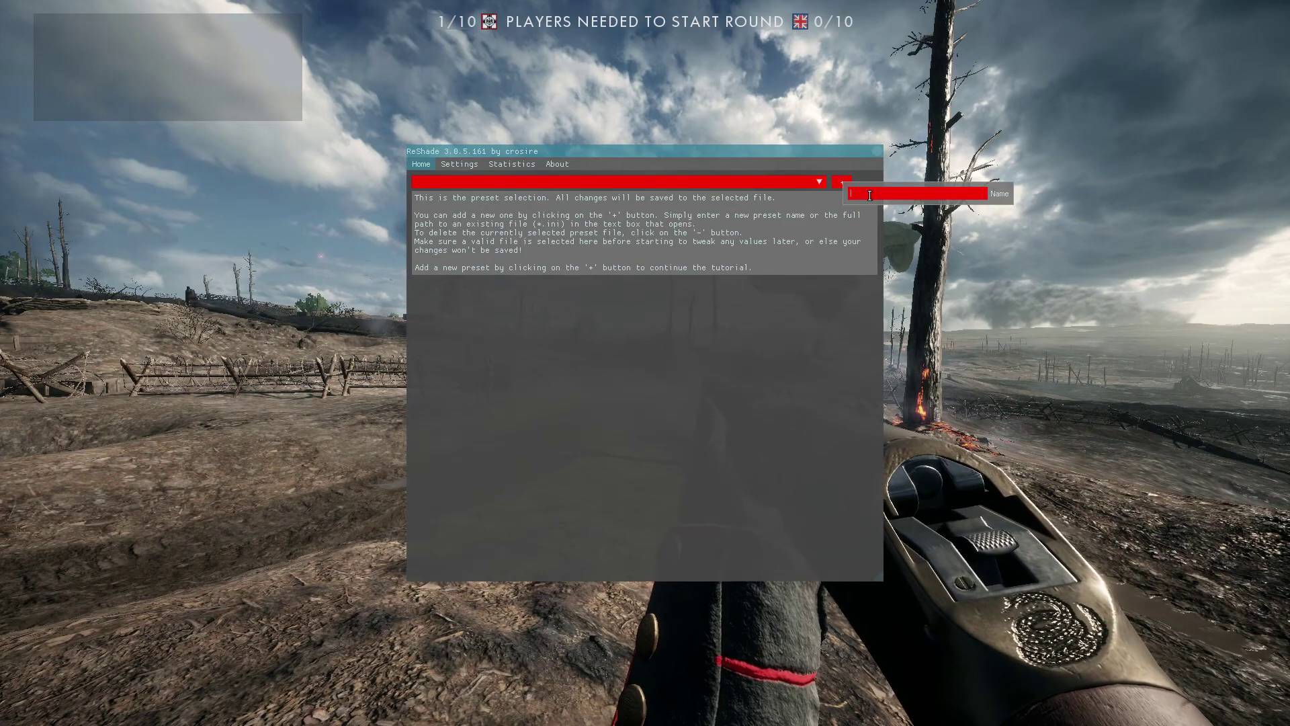
pyautogui.write('BF1')
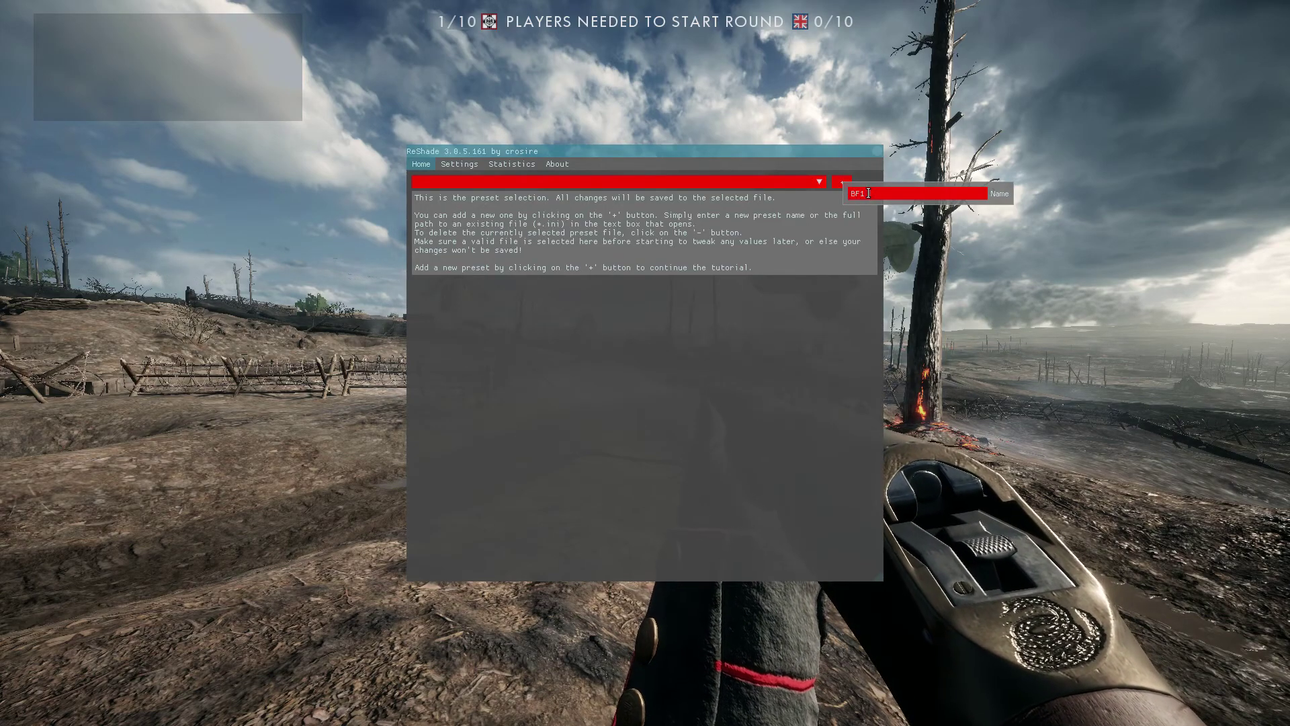
pyautogui.write(' boppel')
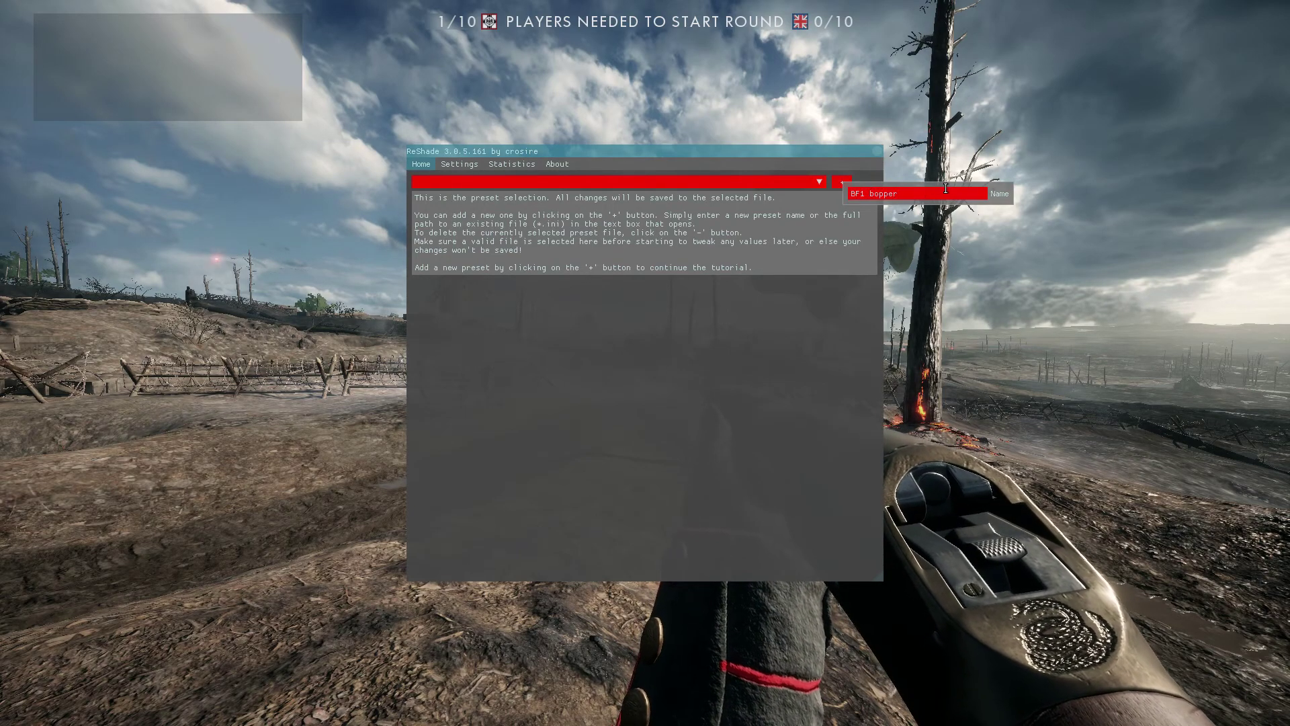
pyautogui.press('Return')
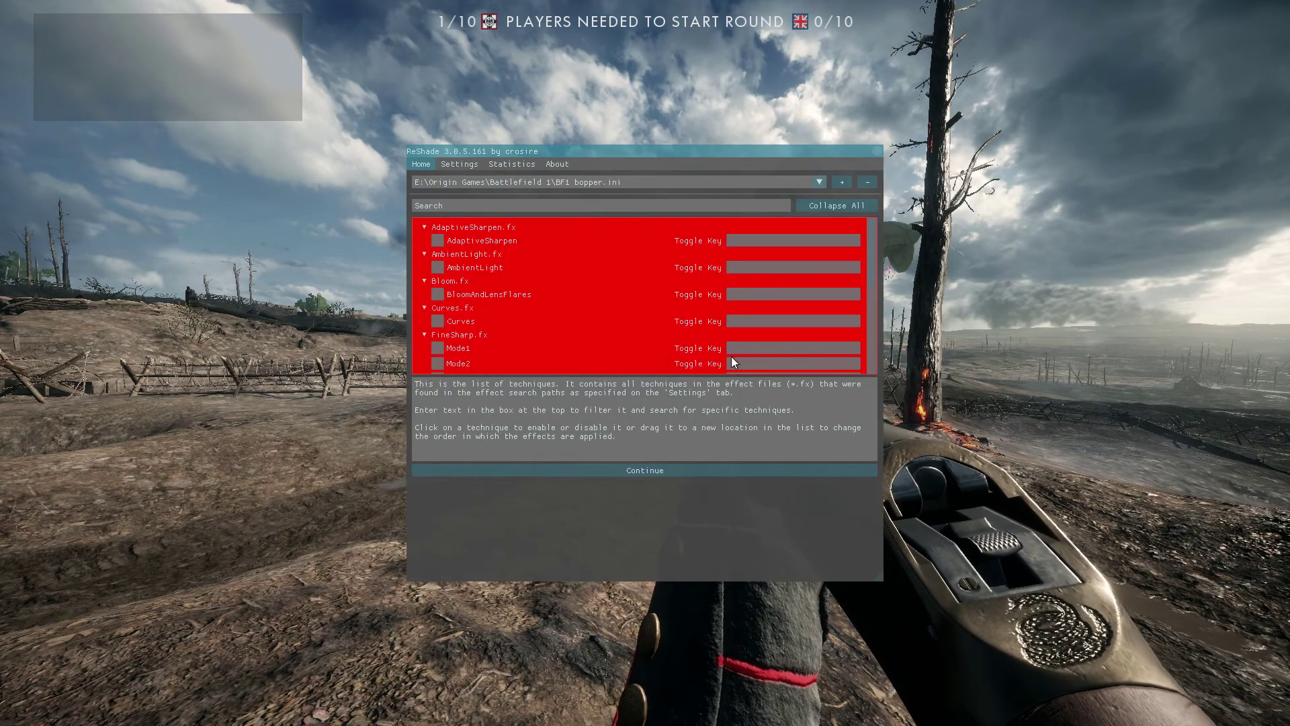
# Collapse the technique list and enable AdaptiveSharpen, AmbientLight and BloomAndLensFlares one after another.
pyautogui.click(841, 210)
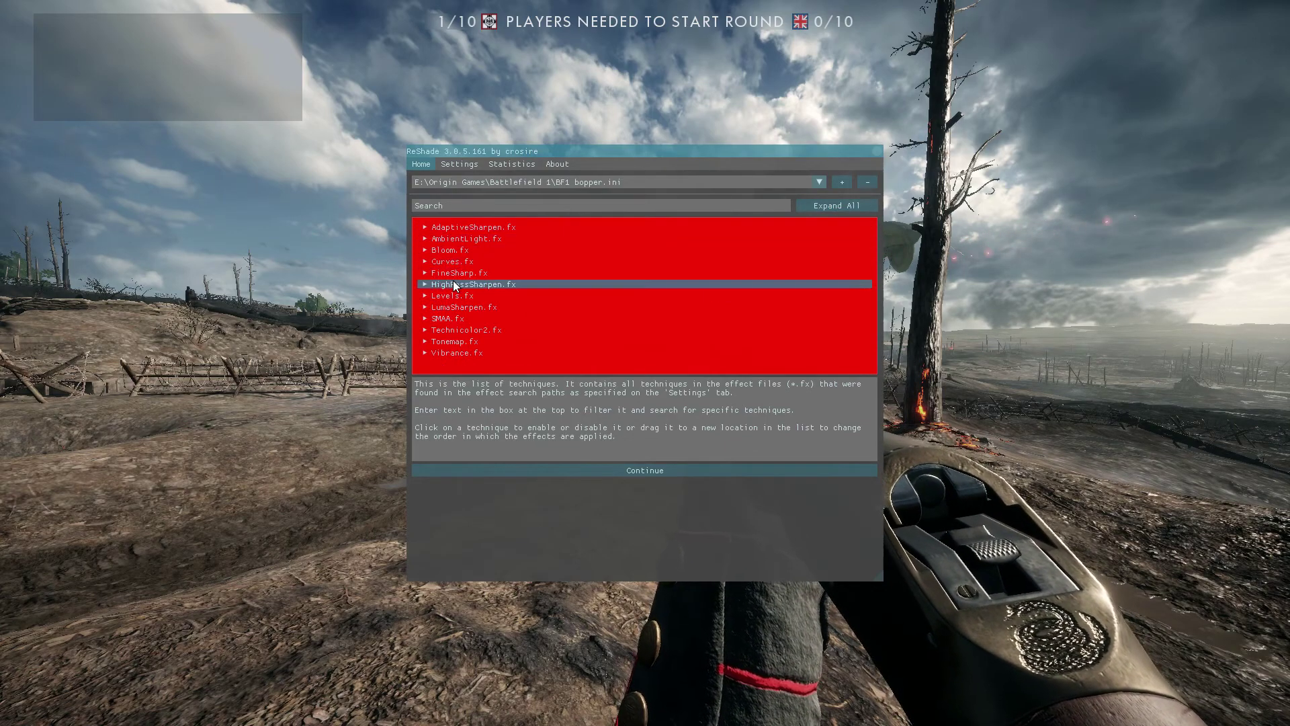
pyautogui.click(424, 229)
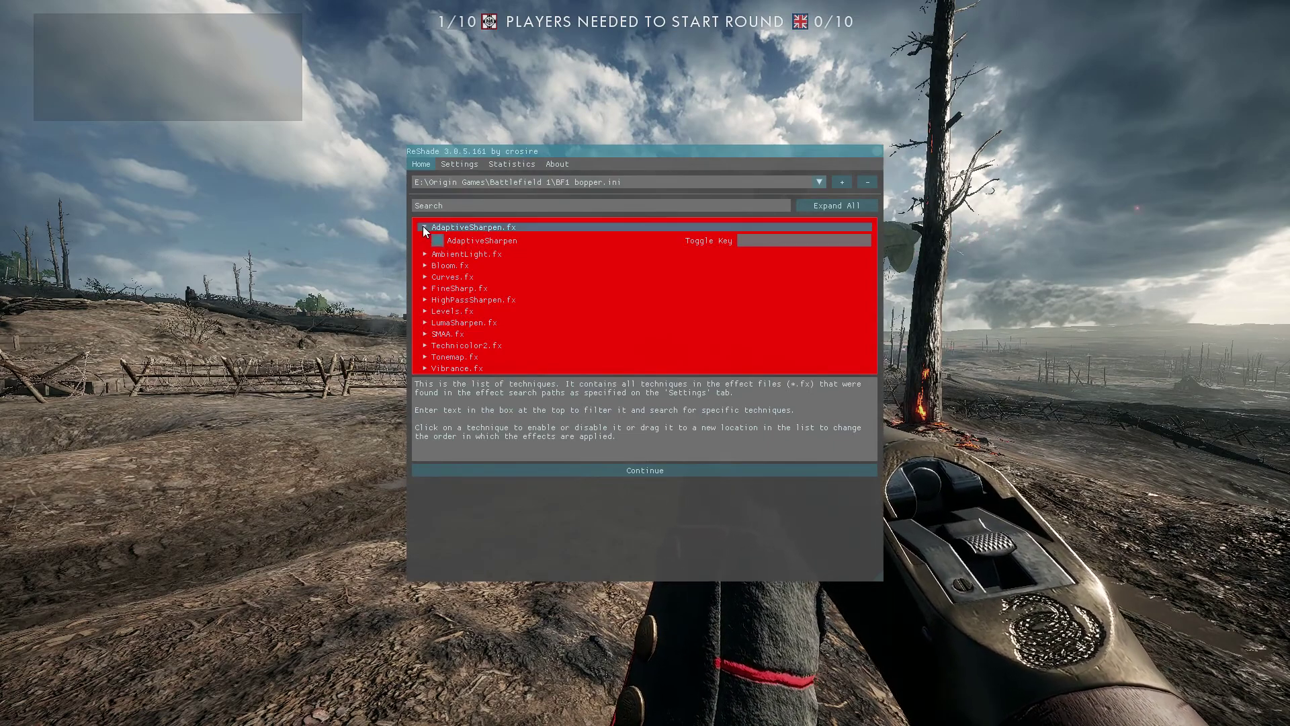
pyautogui.click(423, 227)
pyautogui.click(423, 239)
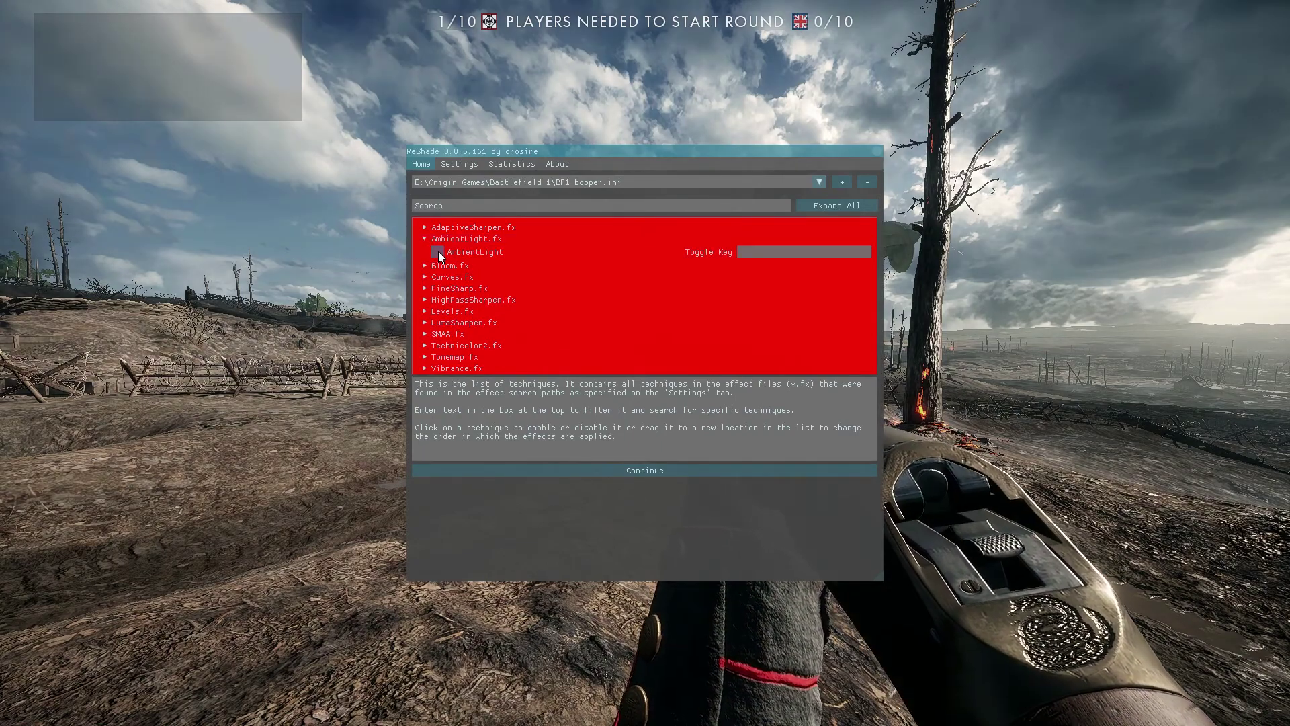
pyautogui.click(425, 238)
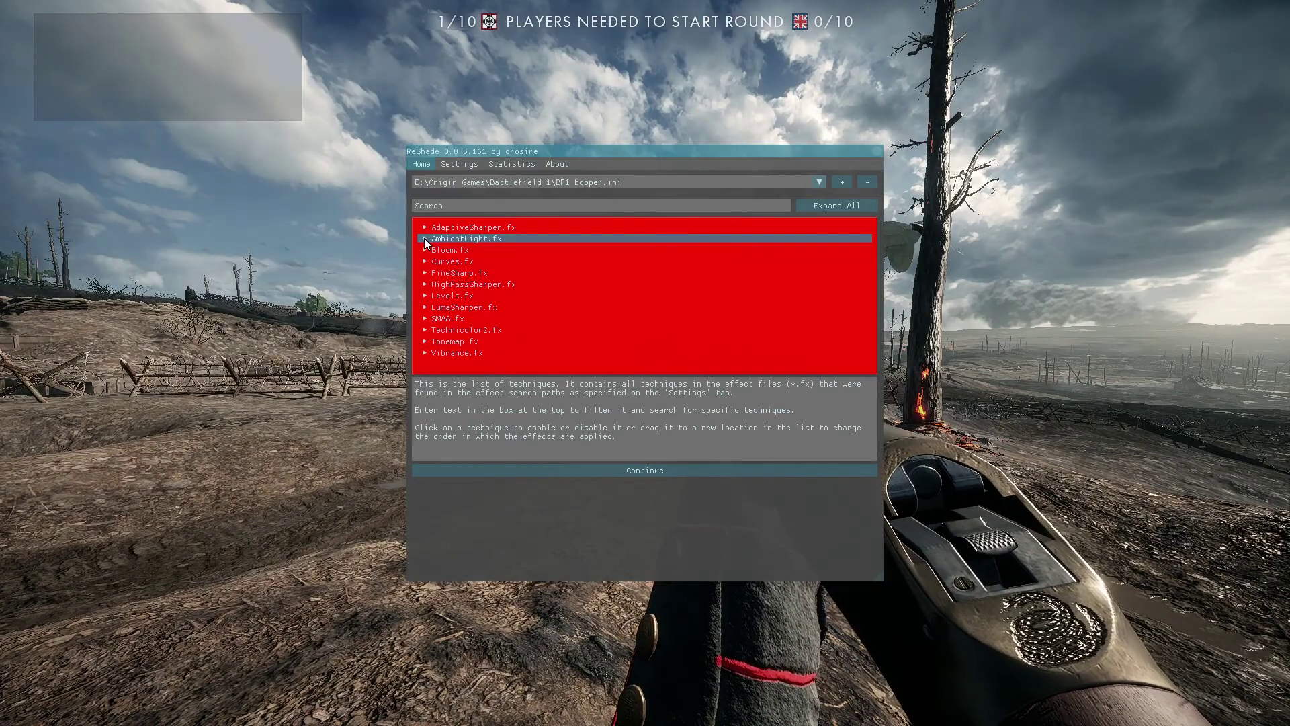
pyautogui.click(425, 250)
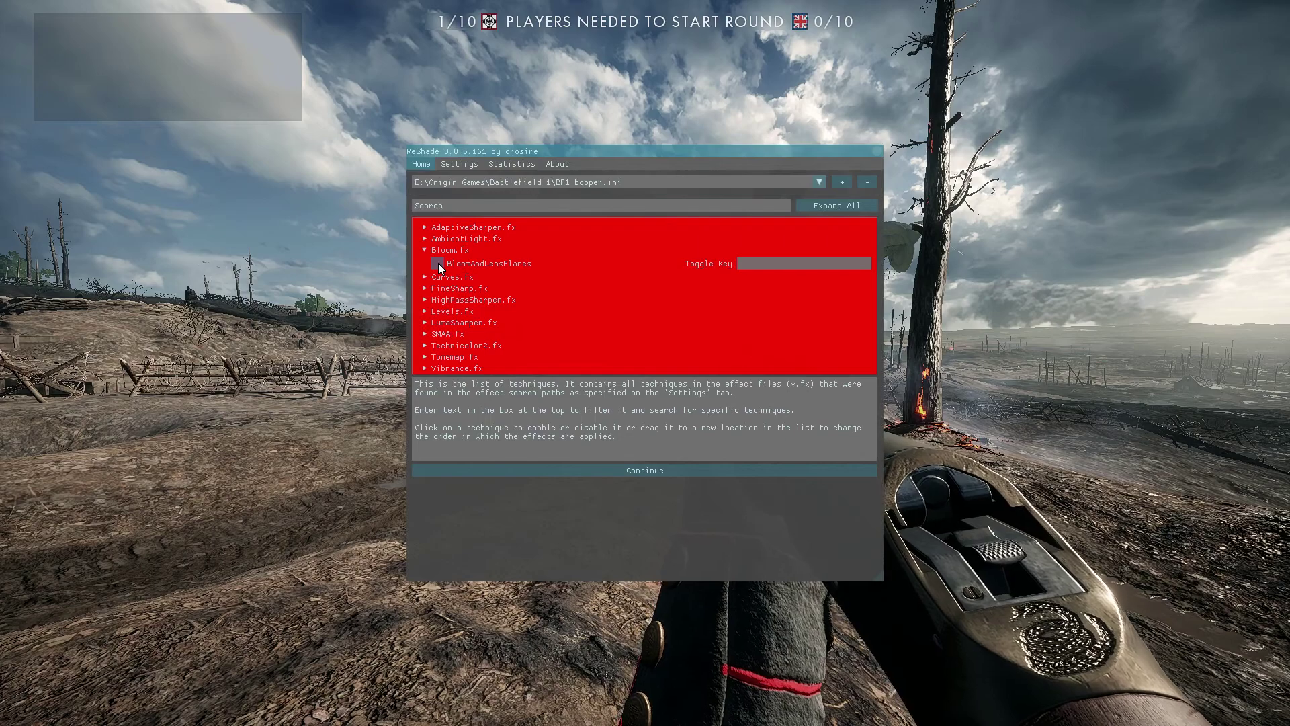
# Enable the Curves technique under Curves.fx and fold its entry again.
pyautogui.click(425, 251)
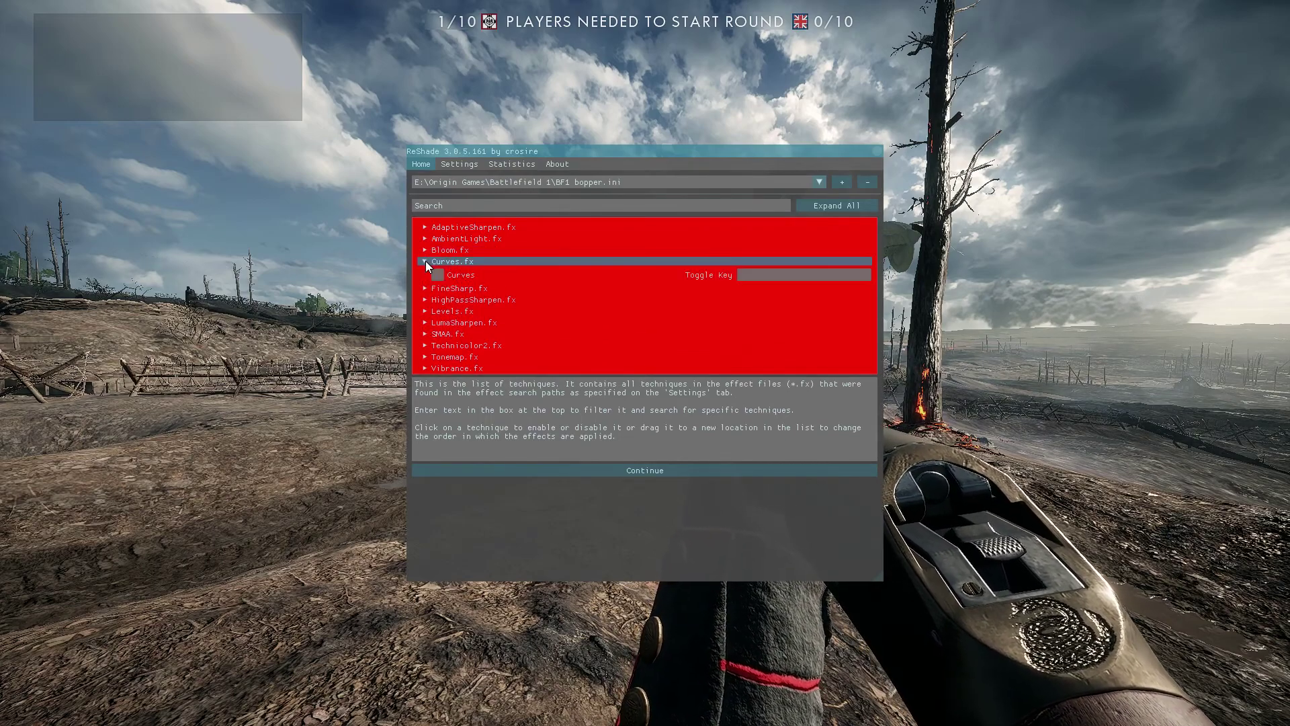
pyautogui.click(437, 275)
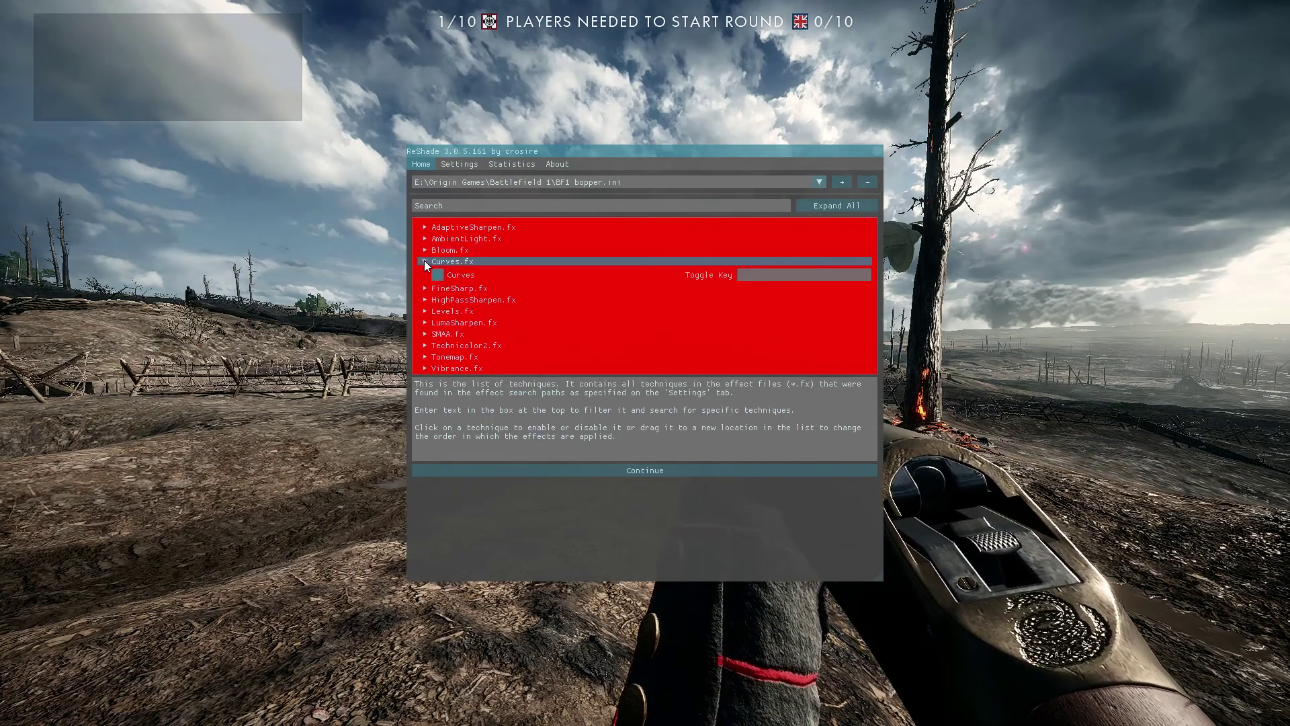
pyautogui.click(425, 262)
# Try the Mode1, Mode2 and Mode3 techniques of FineSharp.fx, then fold the entry.
pyautogui.click(423, 274)
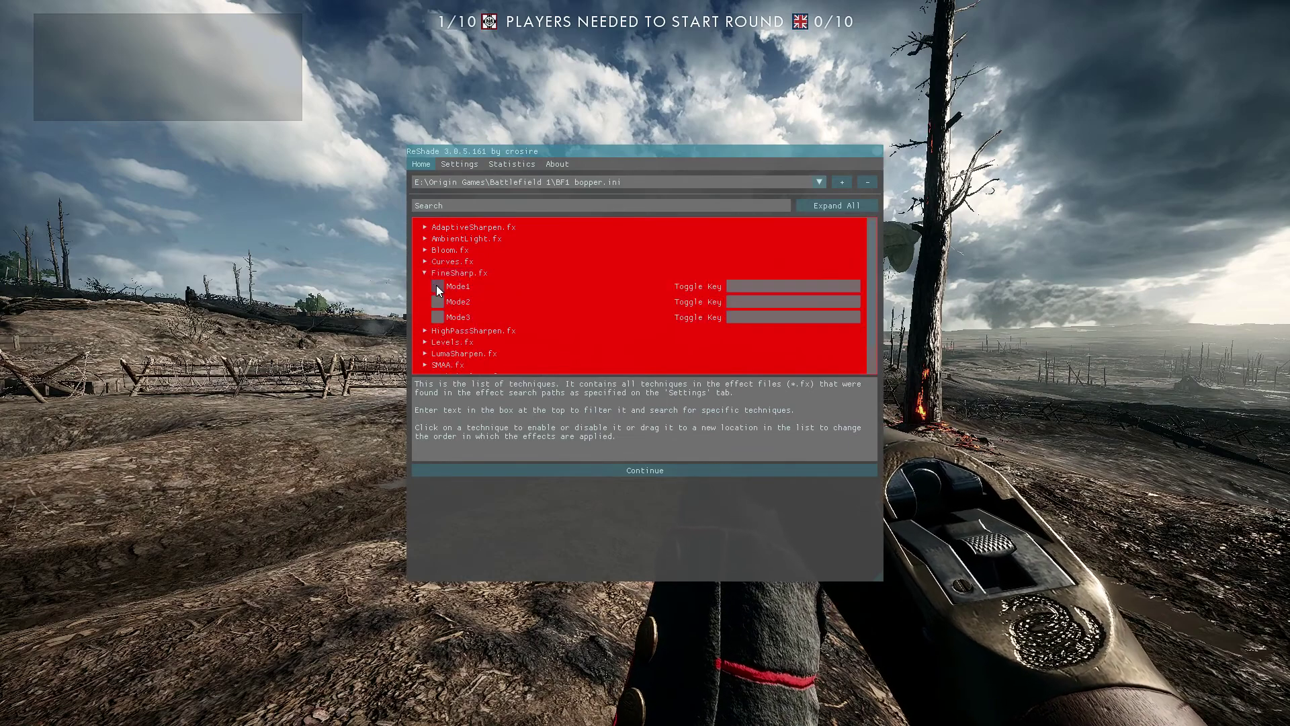
pyautogui.click(438, 302)
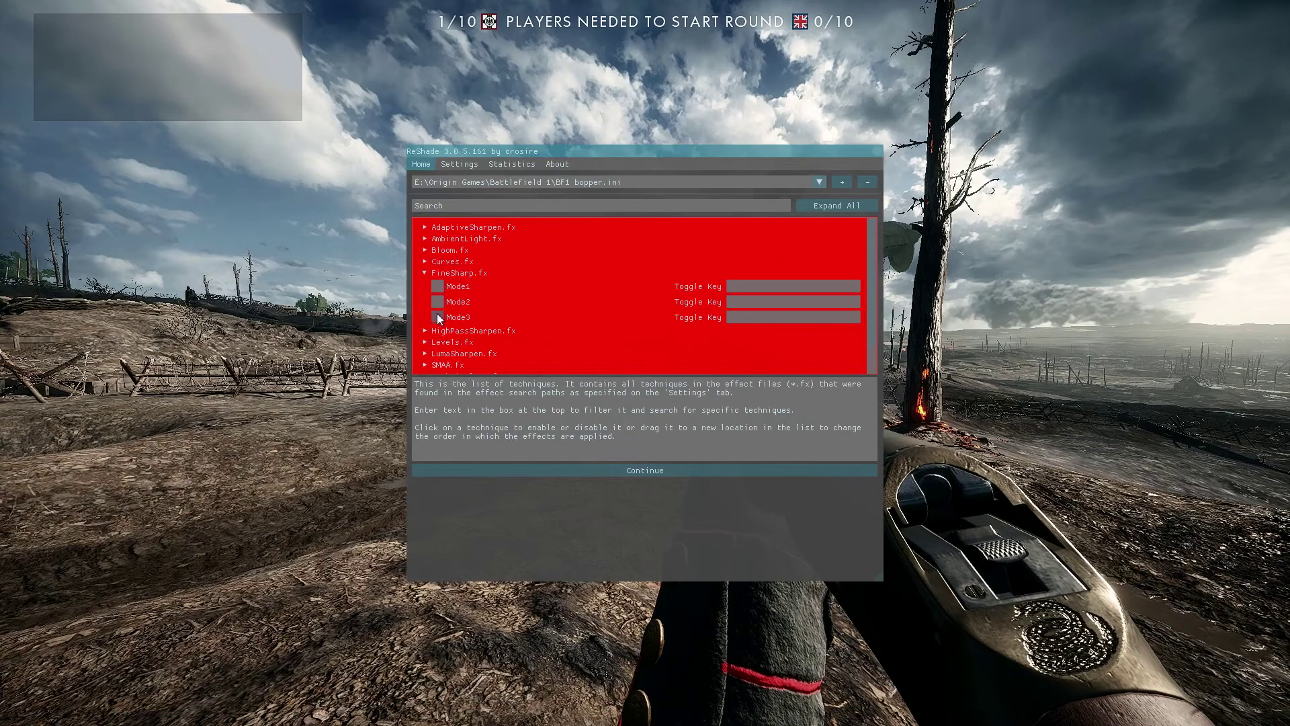
pyautogui.click(438, 318)
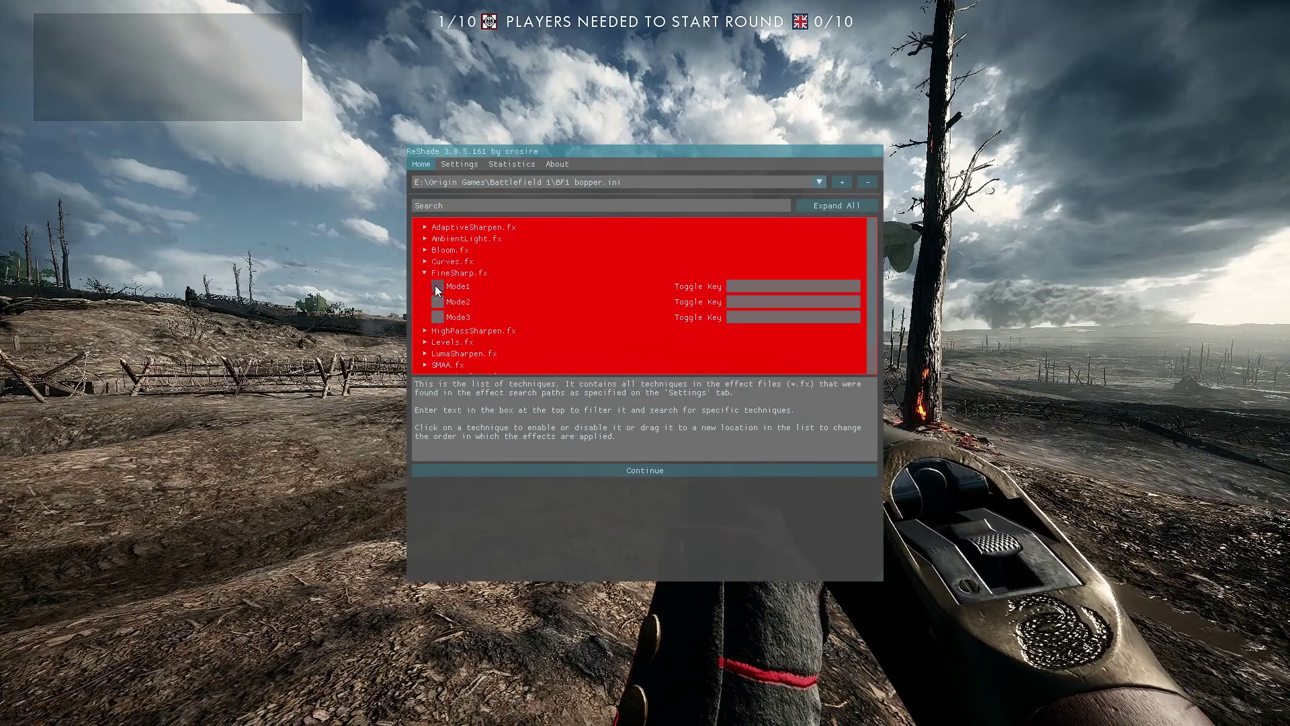
pyautogui.click(438, 288)
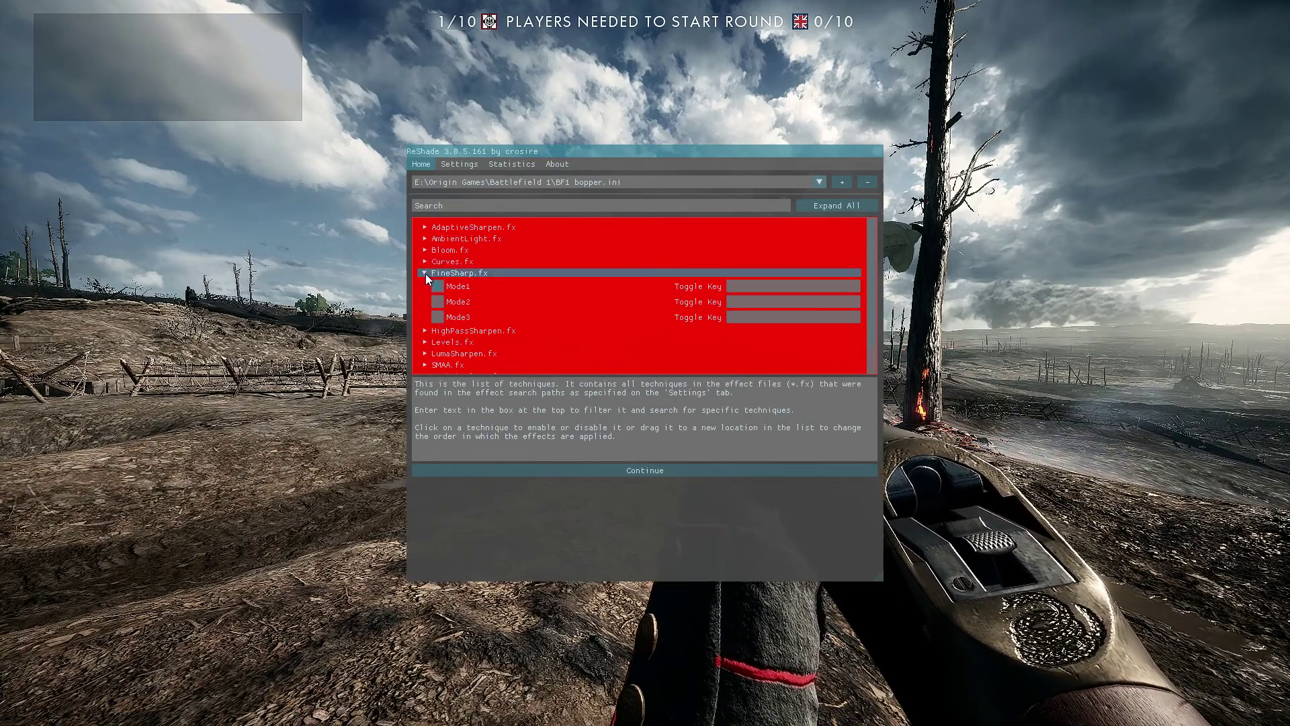
pyautogui.click(439, 288)
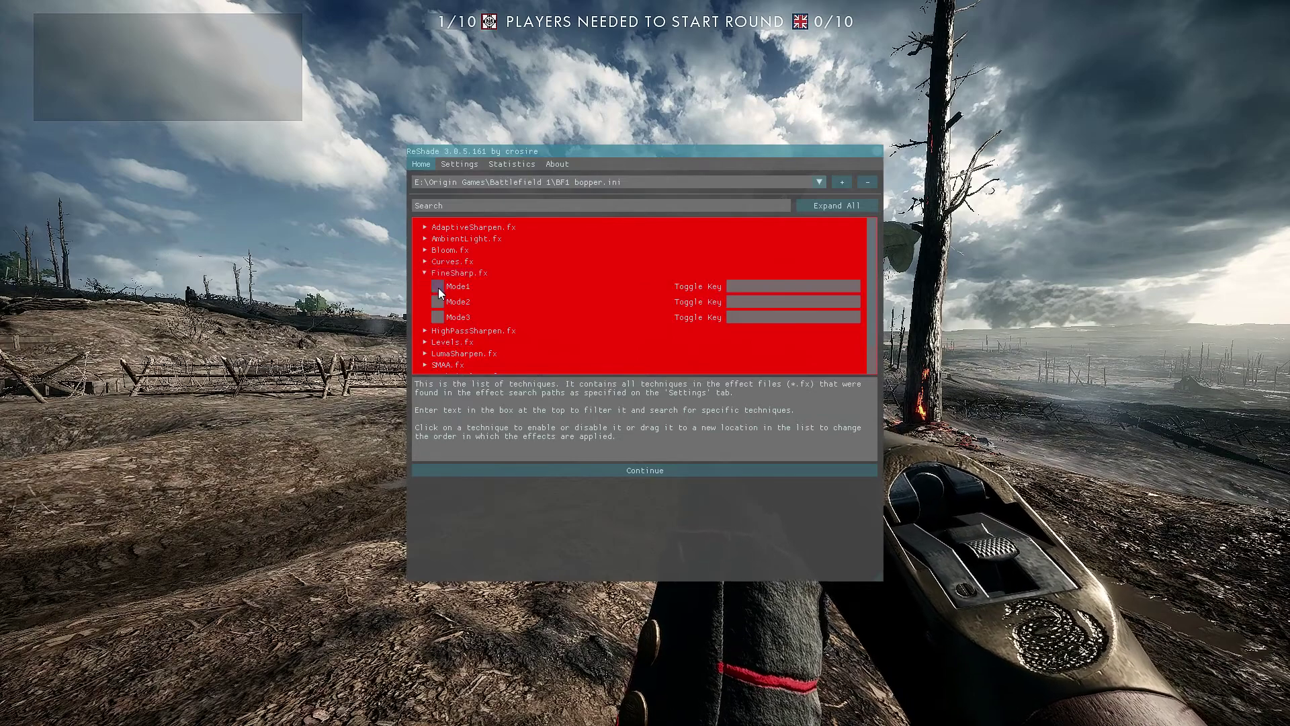
pyautogui.click(424, 273)
# Enable the HighPassSharp technique under HighPassSharpen.fx and fold its entry.
pyautogui.click(424, 284)
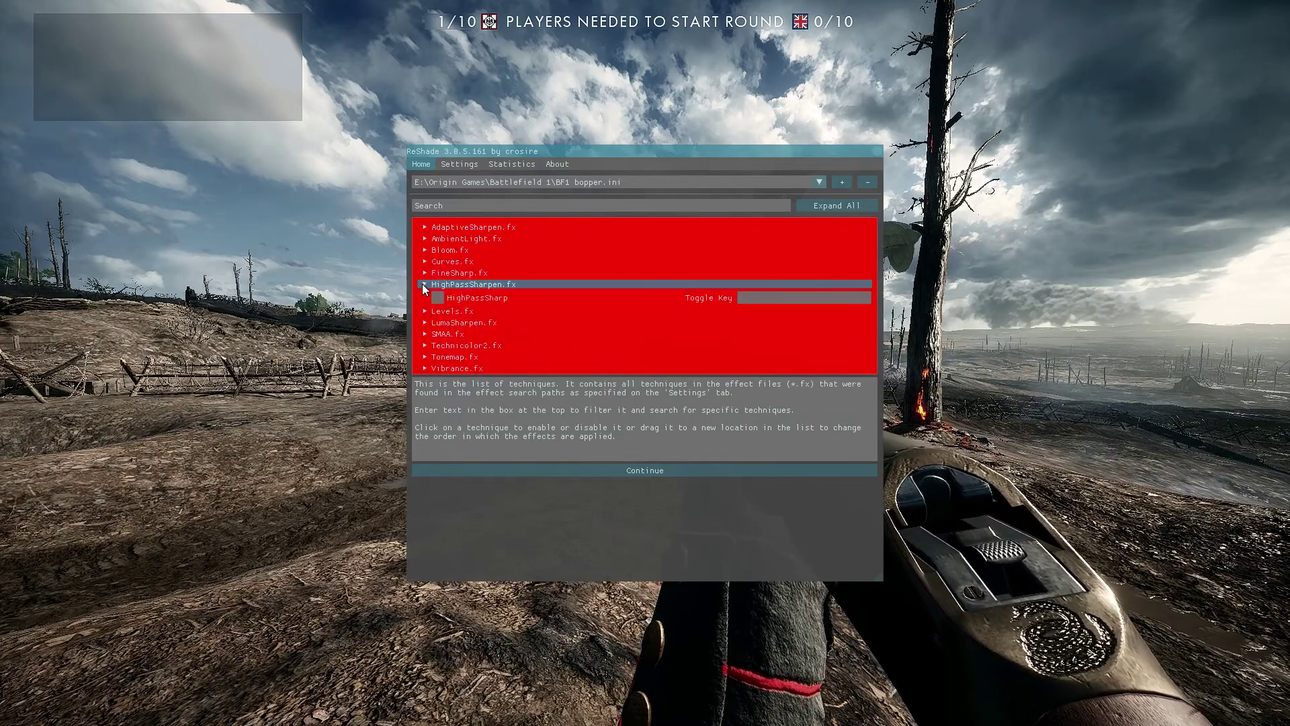
pyautogui.click(438, 297)
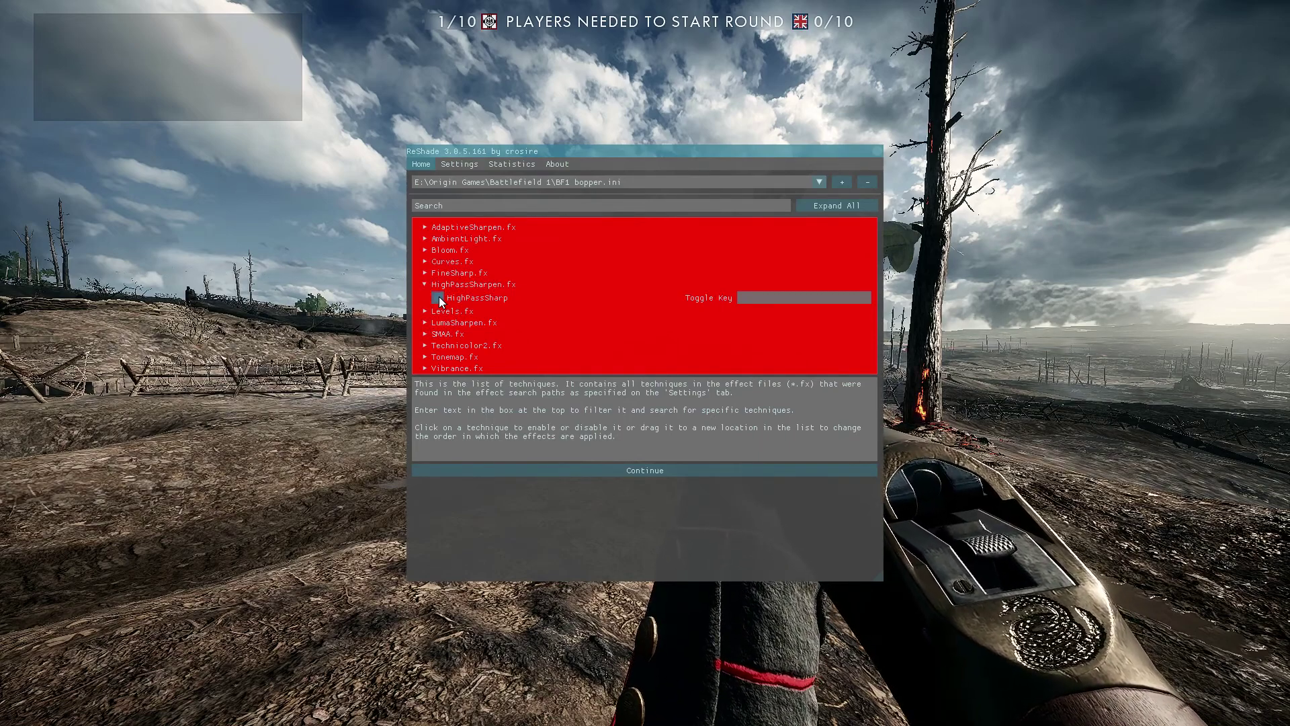
pyautogui.click(425, 284)
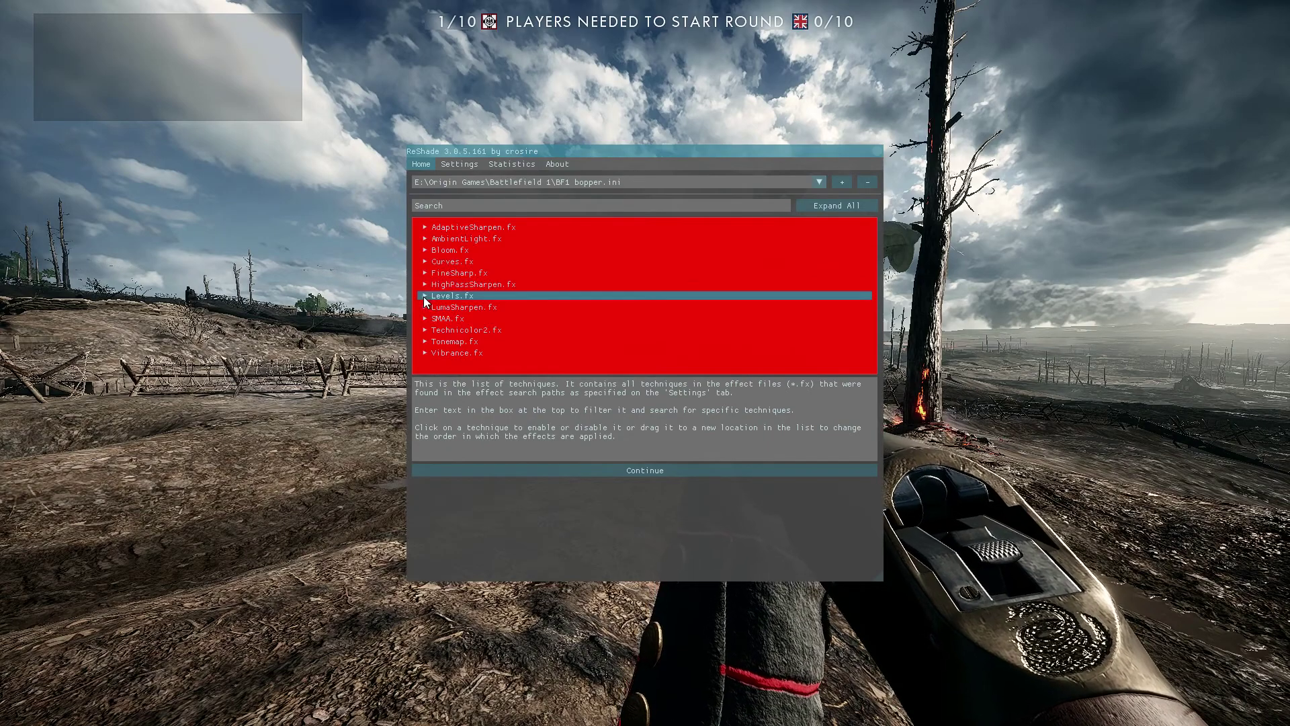
# Enable the Levels and LumaSharpen techniques in the list, folding each entry when finished.
pyautogui.click(430, 295)
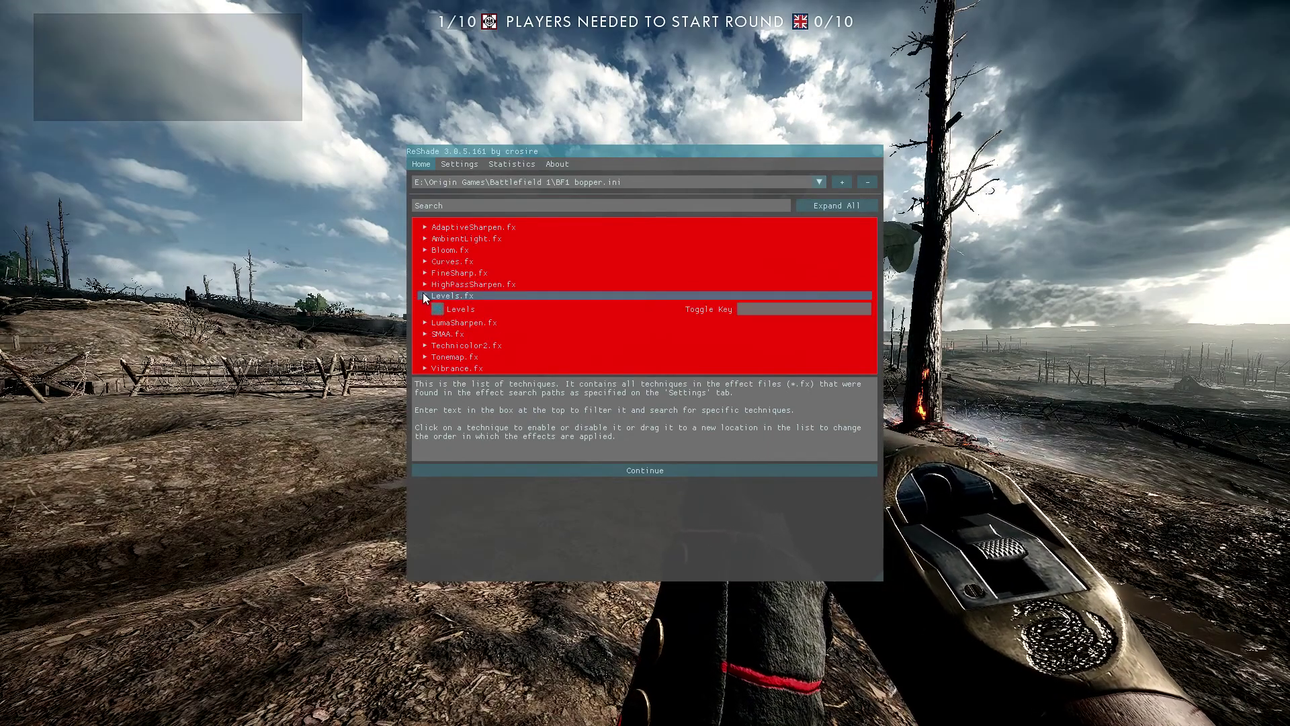
pyautogui.click(425, 296)
pyautogui.click(427, 307)
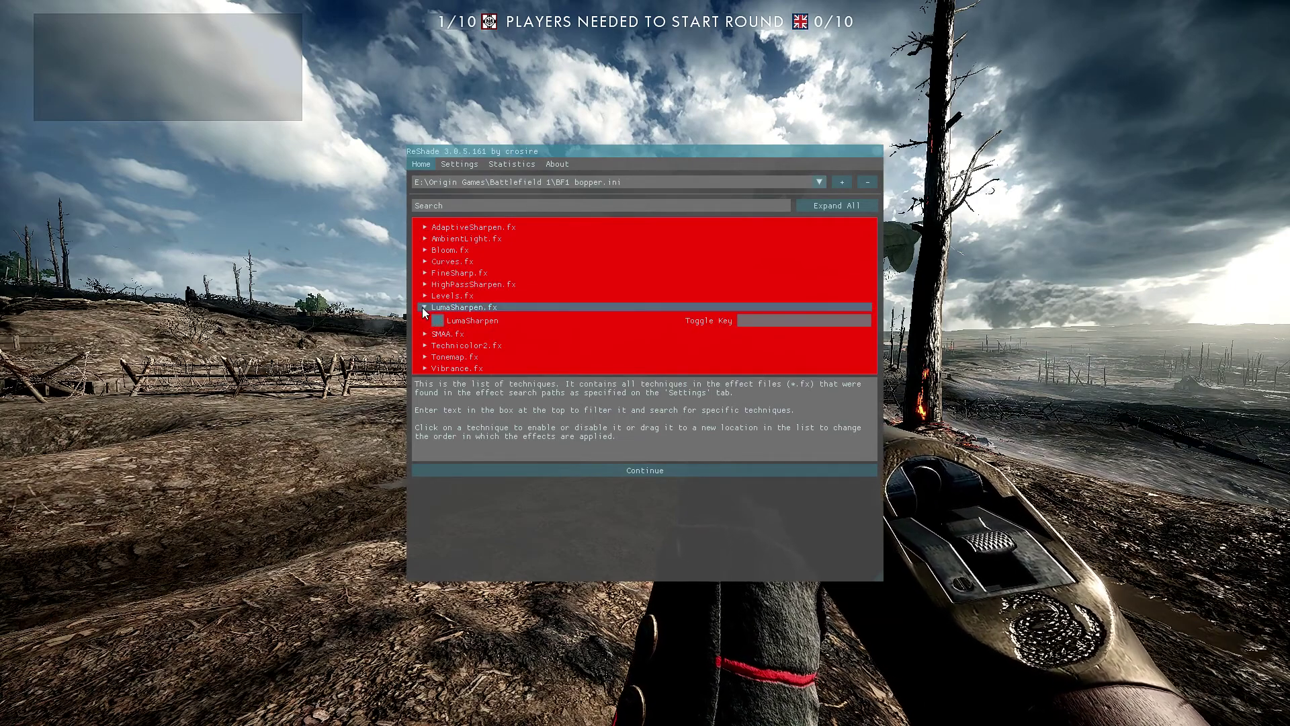
pyautogui.click(425, 307)
# Enable the SMAA, Technicolor2 and Vibrance techniques in the list, folding each entry when finished.
pyautogui.click(427, 318)
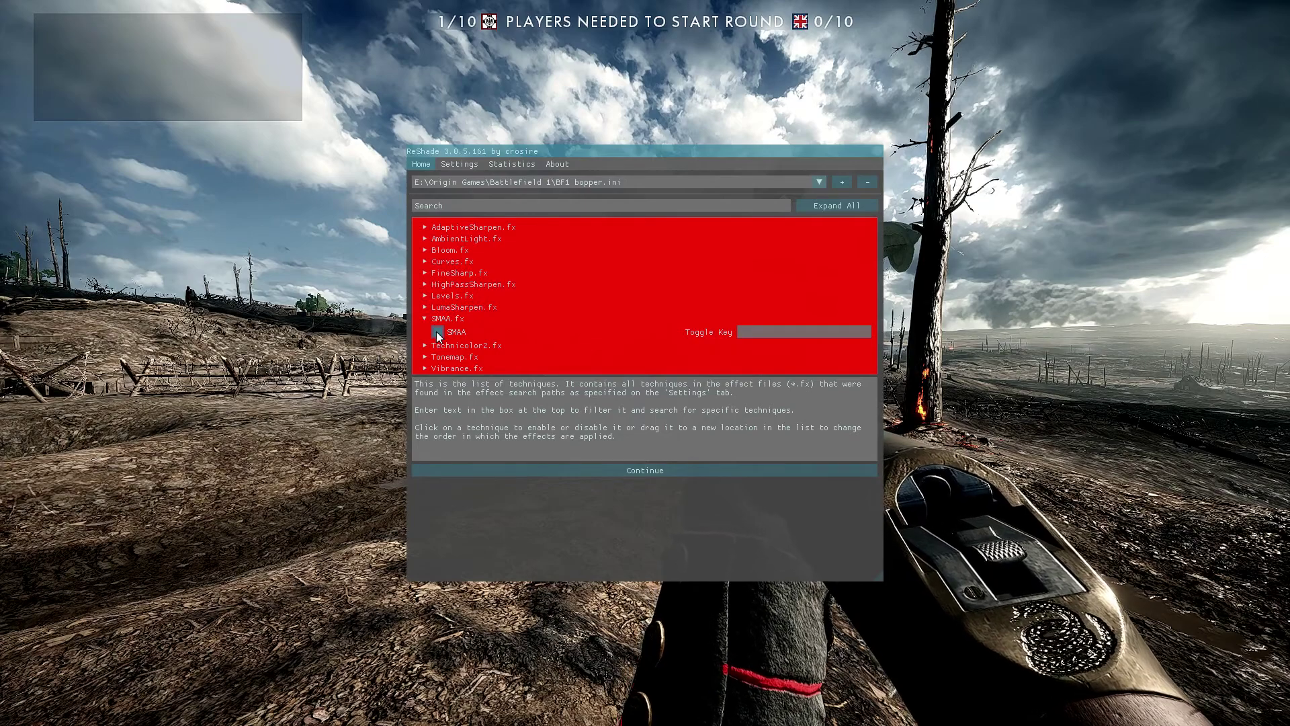
pyautogui.click(425, 318)
pyautogui.click(427, 330)
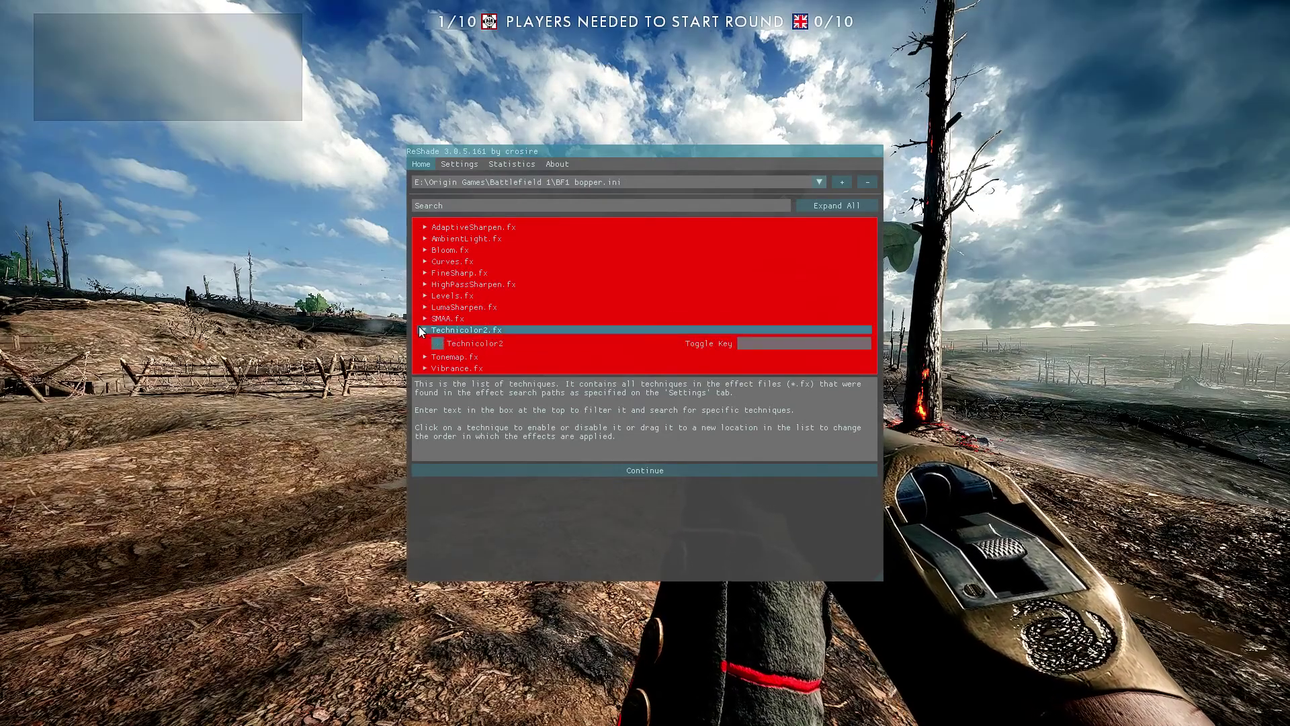
pyautogui.click(425, 330)
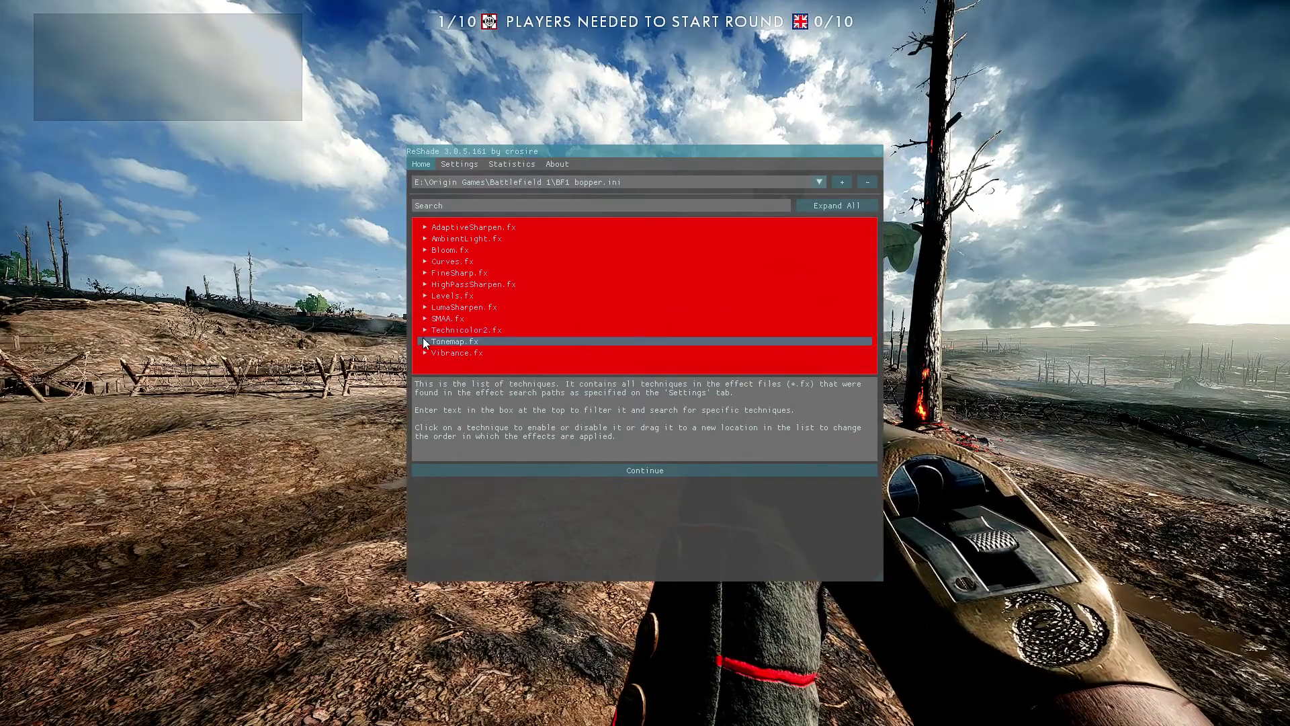
pyautogui.click(426, 352)
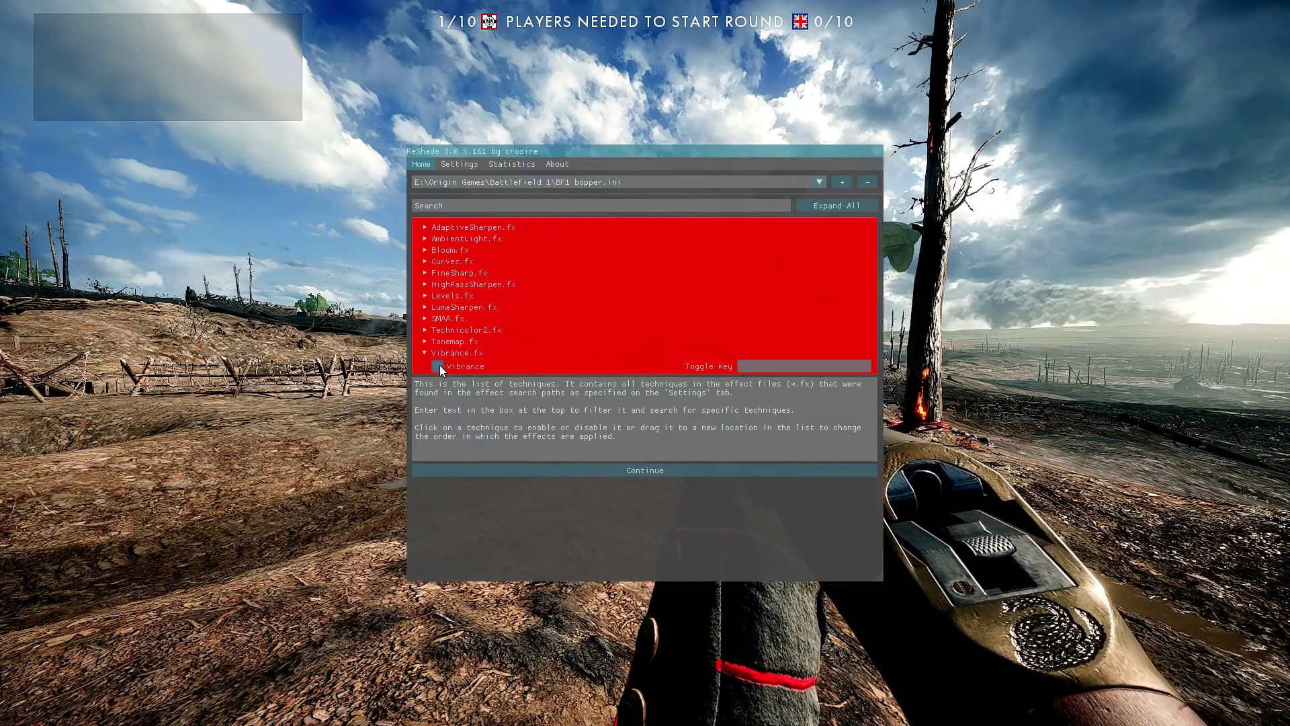
pyautogui.click(425, 352)
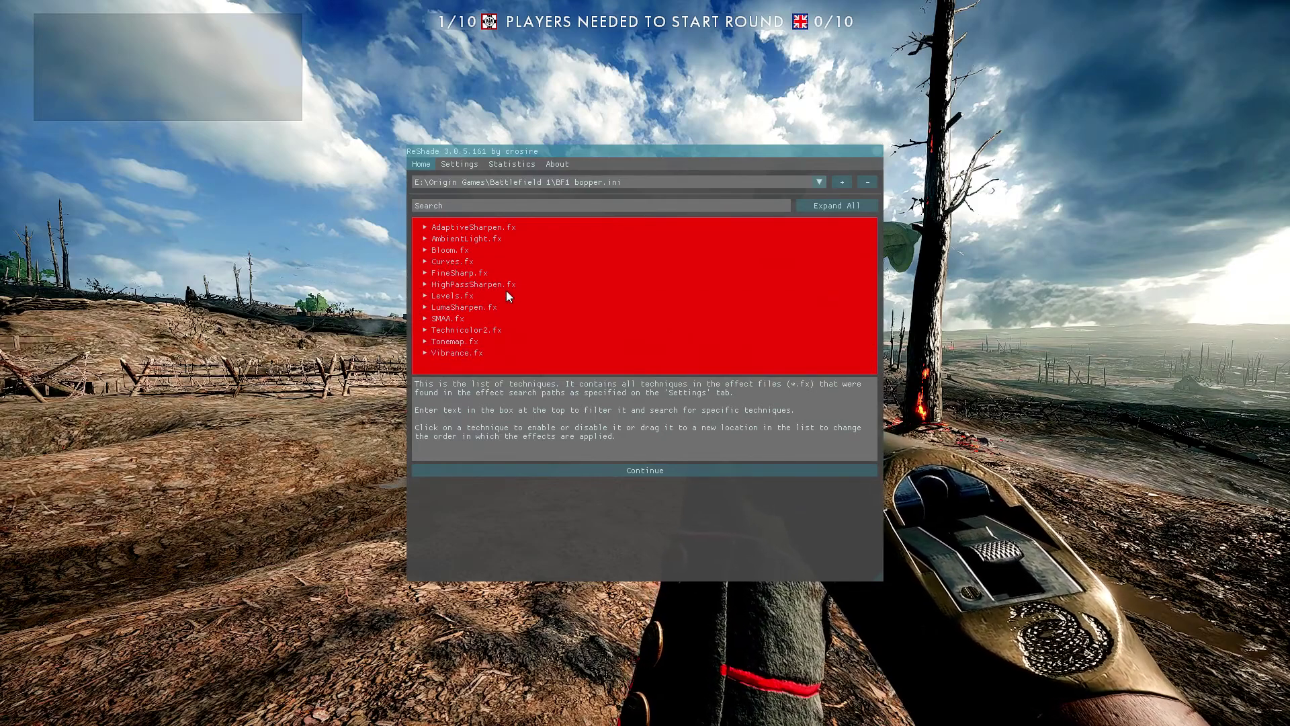
# Continue the tutorial to the list of variables and expand the whole technique list briefly, then collapse it again.
pyautogui.click(668, 470)
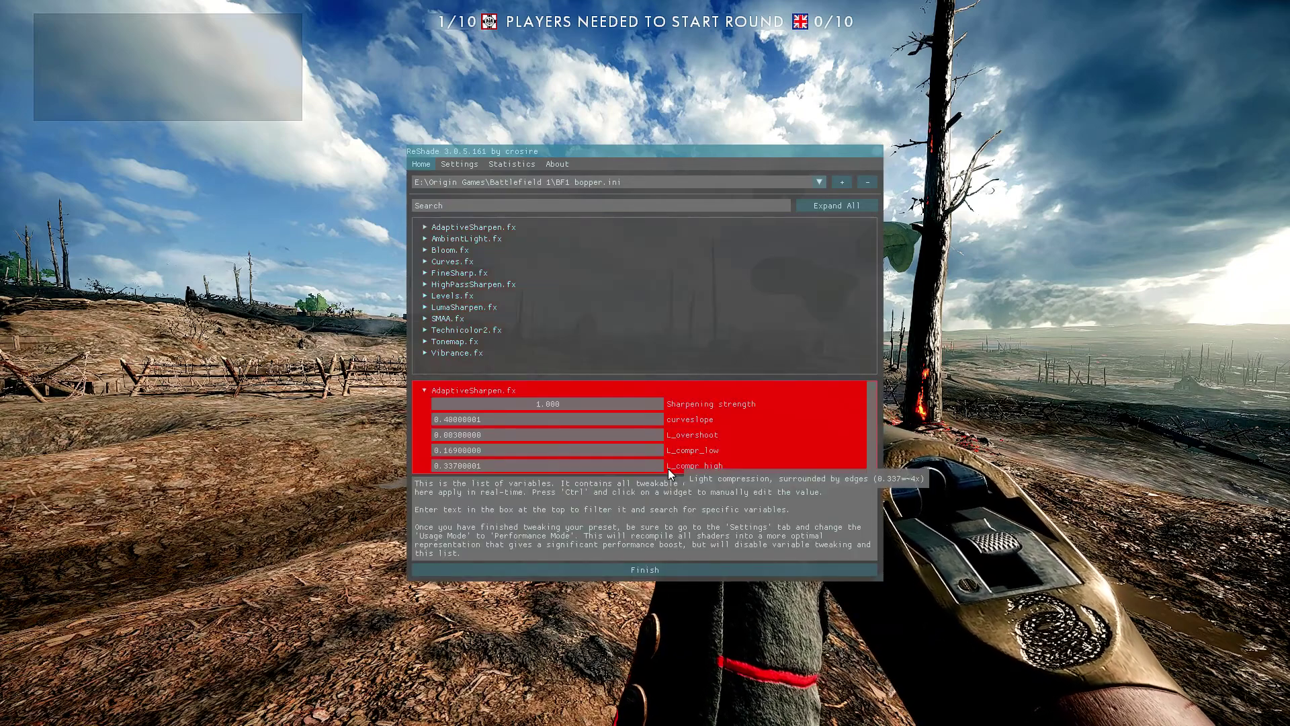
pyautogui.click(838, 207)
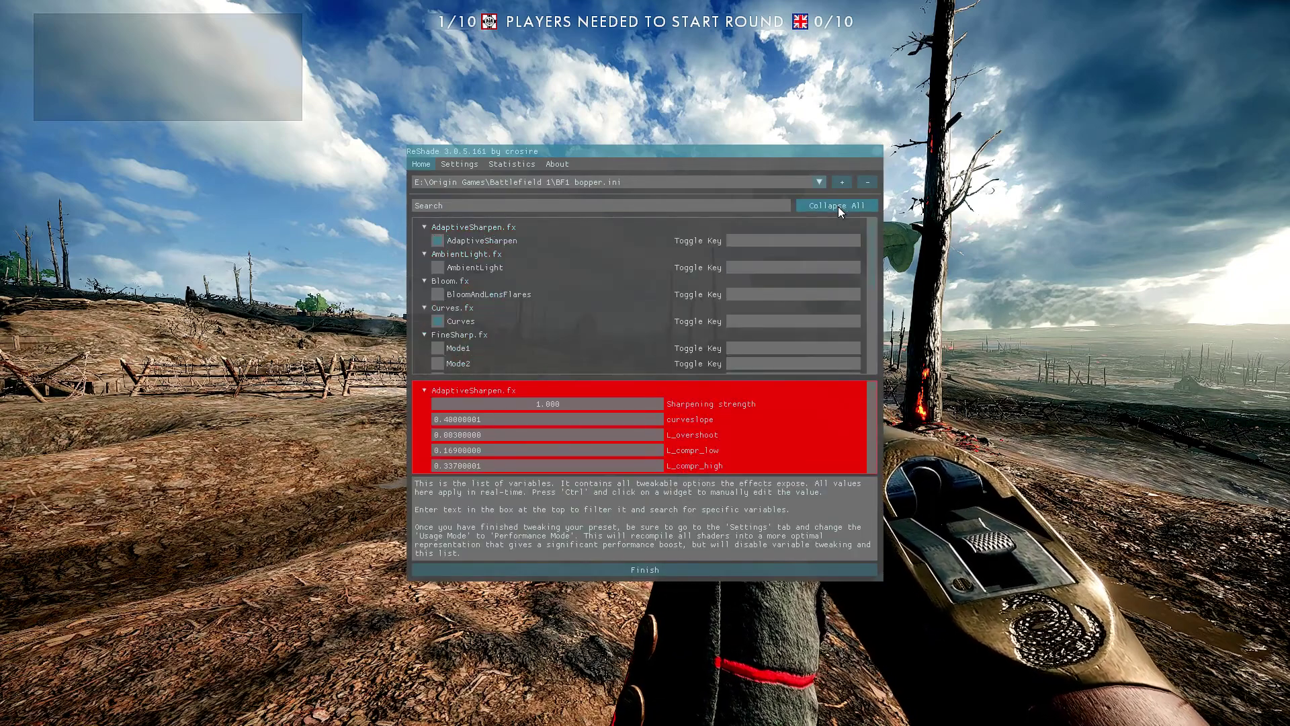
pyautogui.click(837, 207)
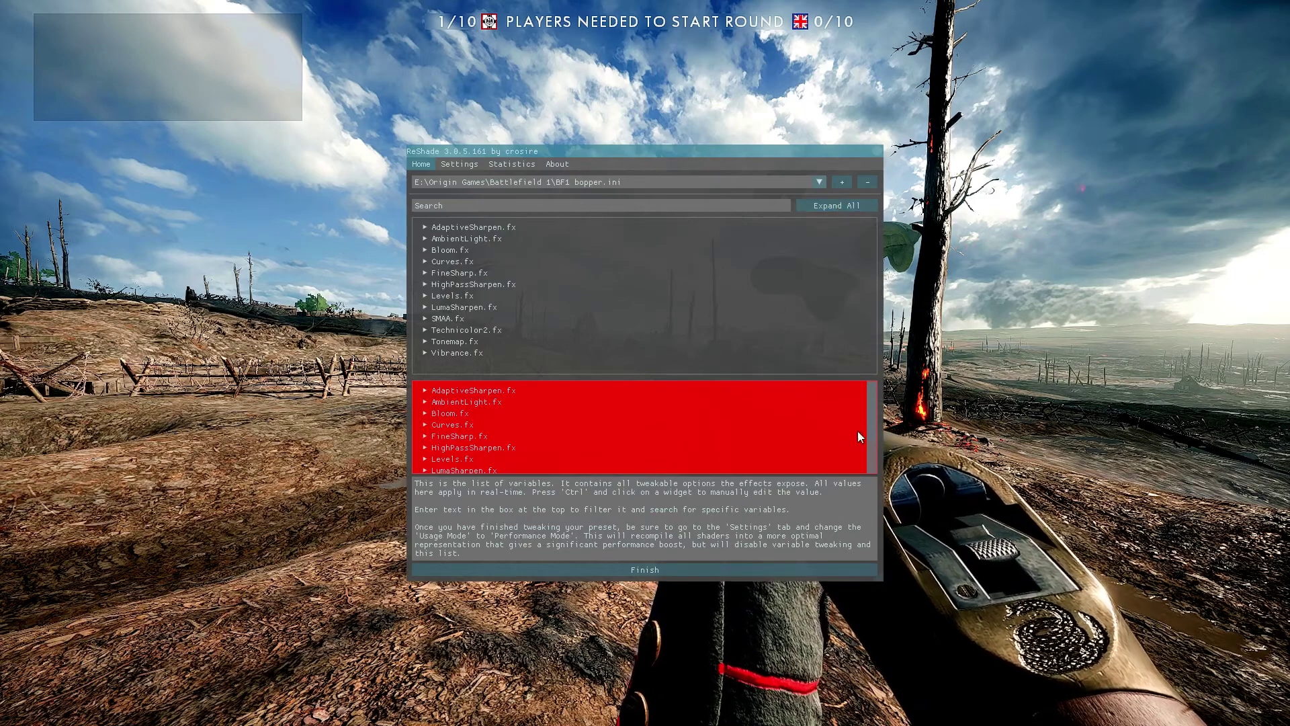
# Set the Sharpening strength variable of AdaptiveSharpen.fx to 0.800 and fold its entry.
pyautogui.moveTo(871, 393)
pyautogui.mouseDown()
pyautogui.moveTo(873, 414)
pyautogui.moveTo(858, 399)
pyautogui.mouseUp()
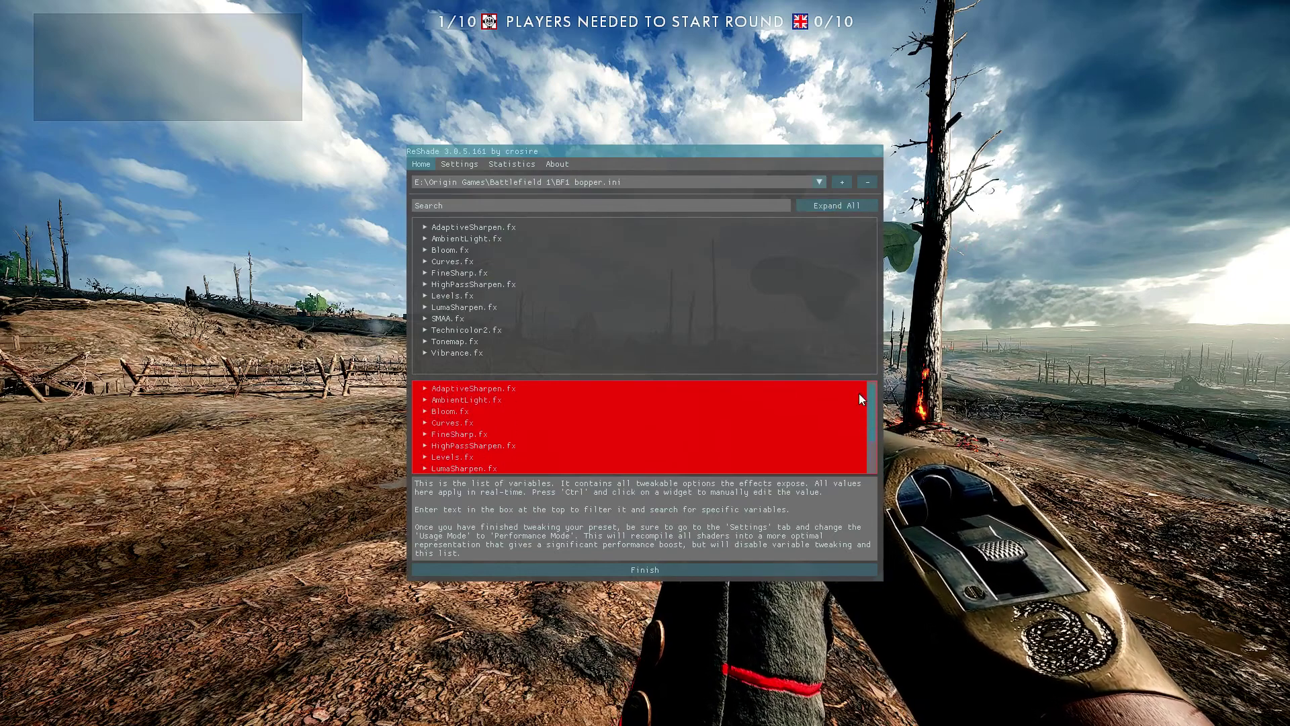
pyautogui.scroll(1, 444, 390)
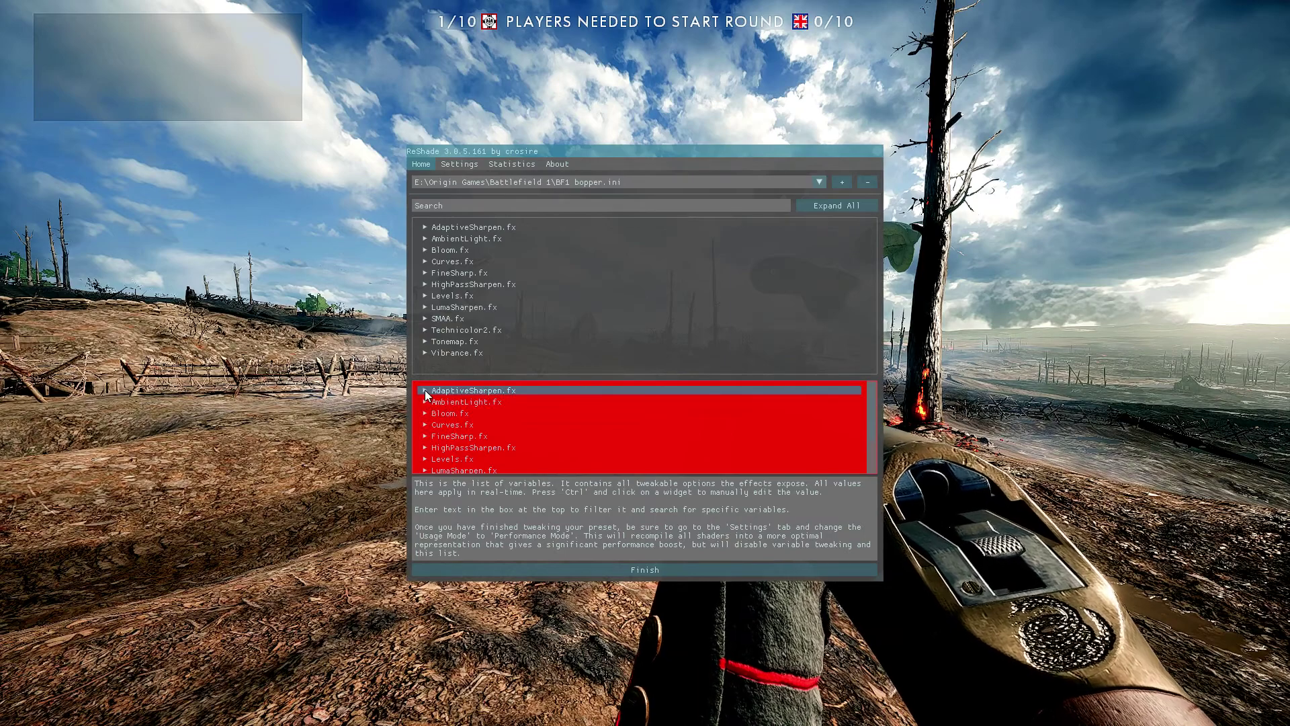
pyautogui.click(425, 392)
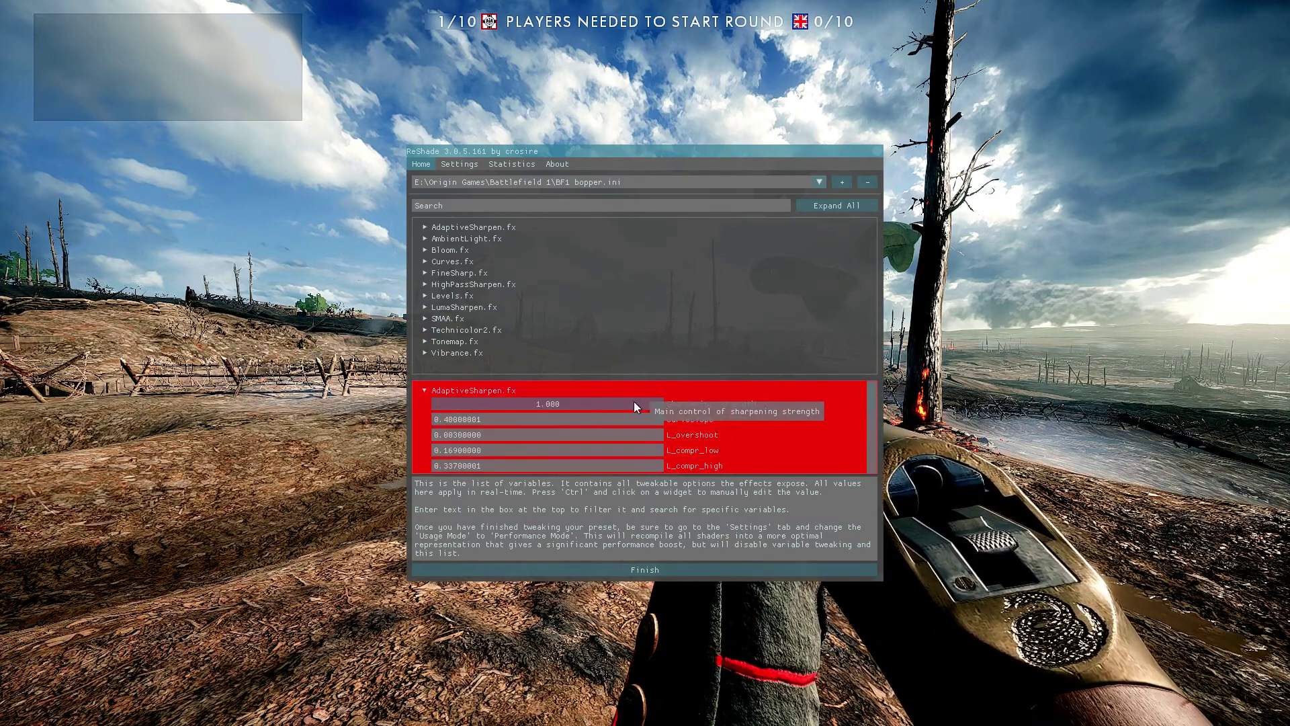
pyautogui.moveTo(635, 402)
pyautogui.mouseDown()
pyautogui.moveTo(858, 409)
pyautogui.moveTo(588, 427)
pyautogui.moveTo(810, 433)
pyautogui.moveTo(605, 410)
pyautogui.moveTo(680, 411)
pyautogui.moveTo(659, 401)
pyautogui.mouseUp()
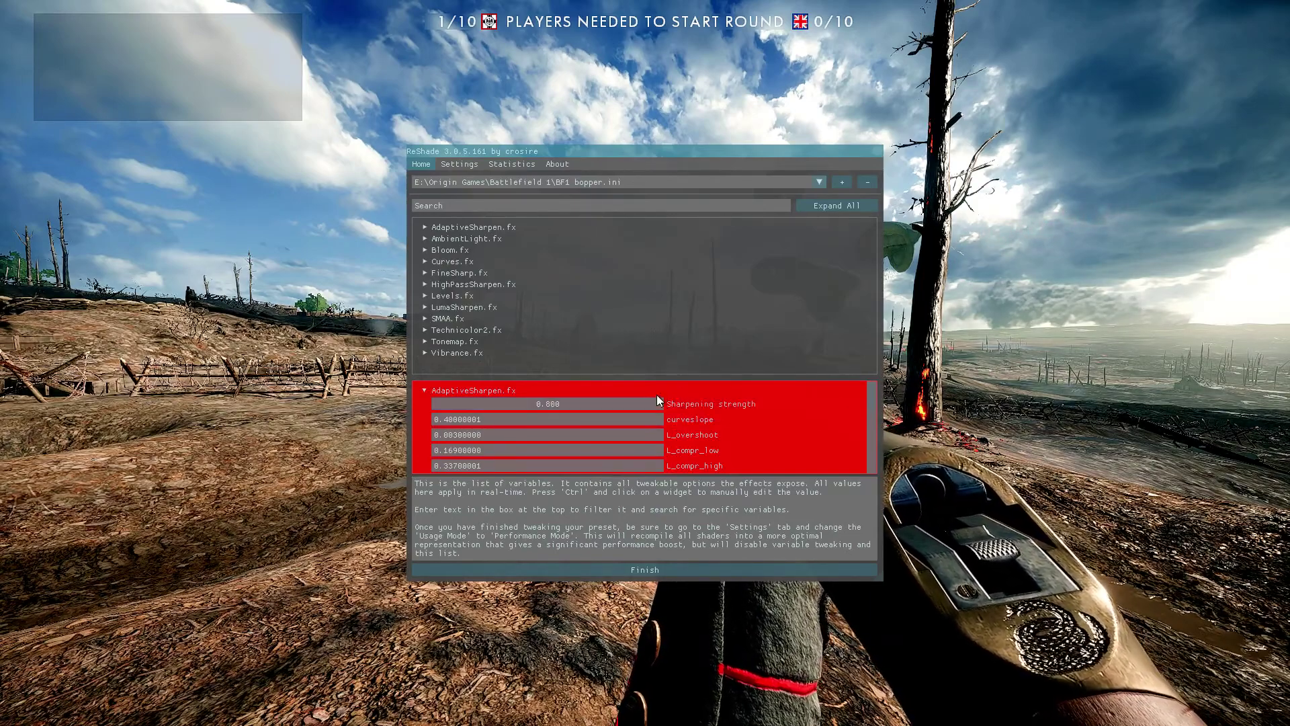
pyautogui.click(425, 384)
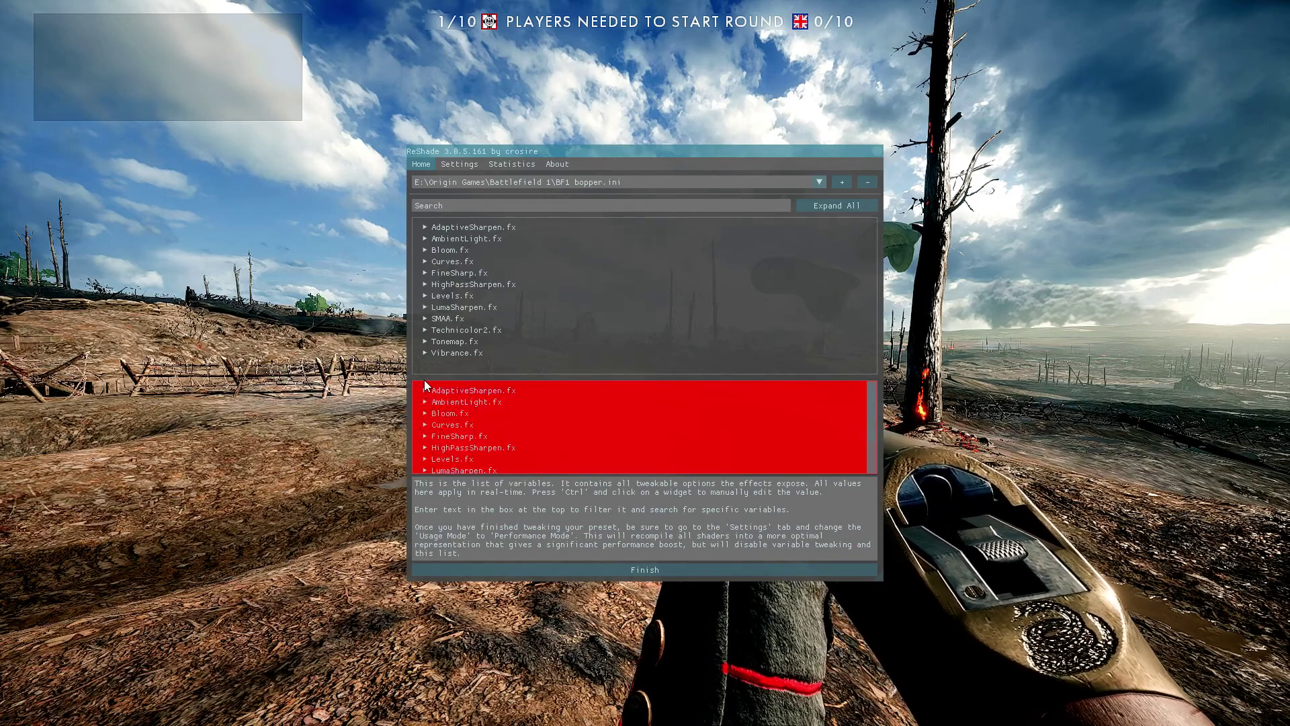
# Set the Curves.fx mode to Chroma, adjust its contrast amount and fold the entry.
pyautogui.click(425, 424)
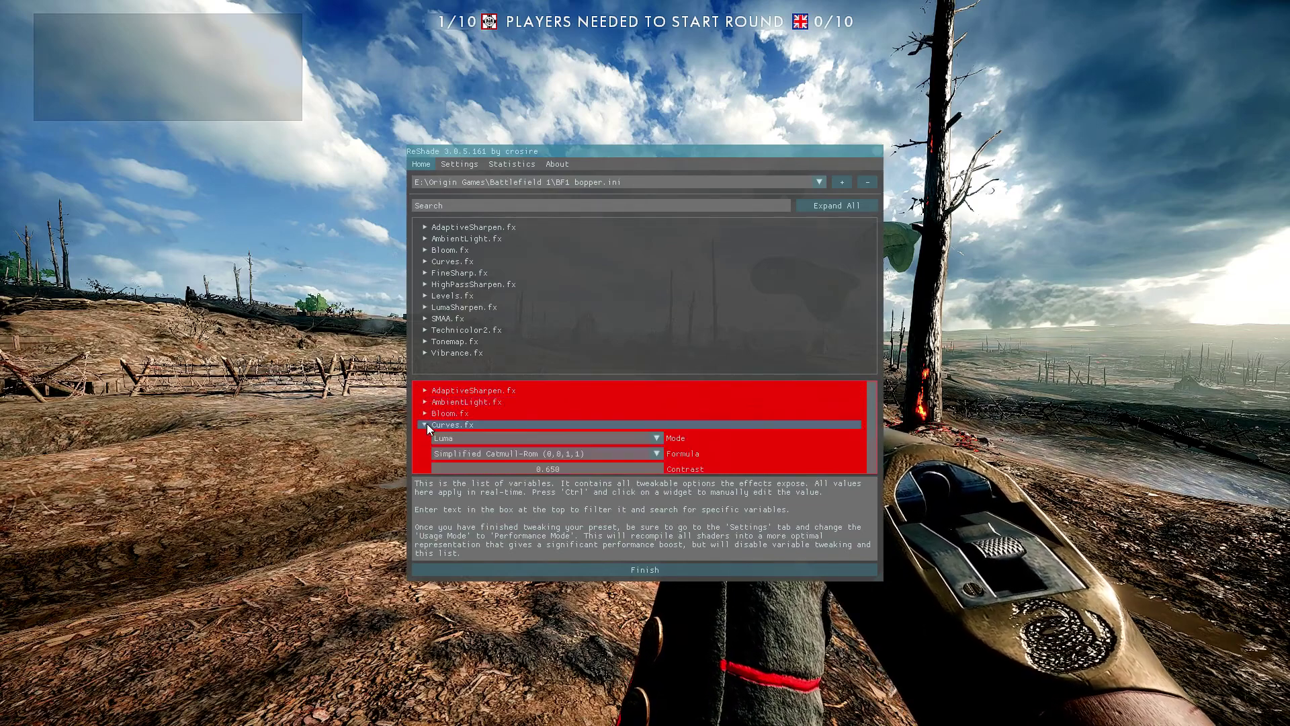
pyautogui.click(466, 441)
pyautogui.click(461, 465)
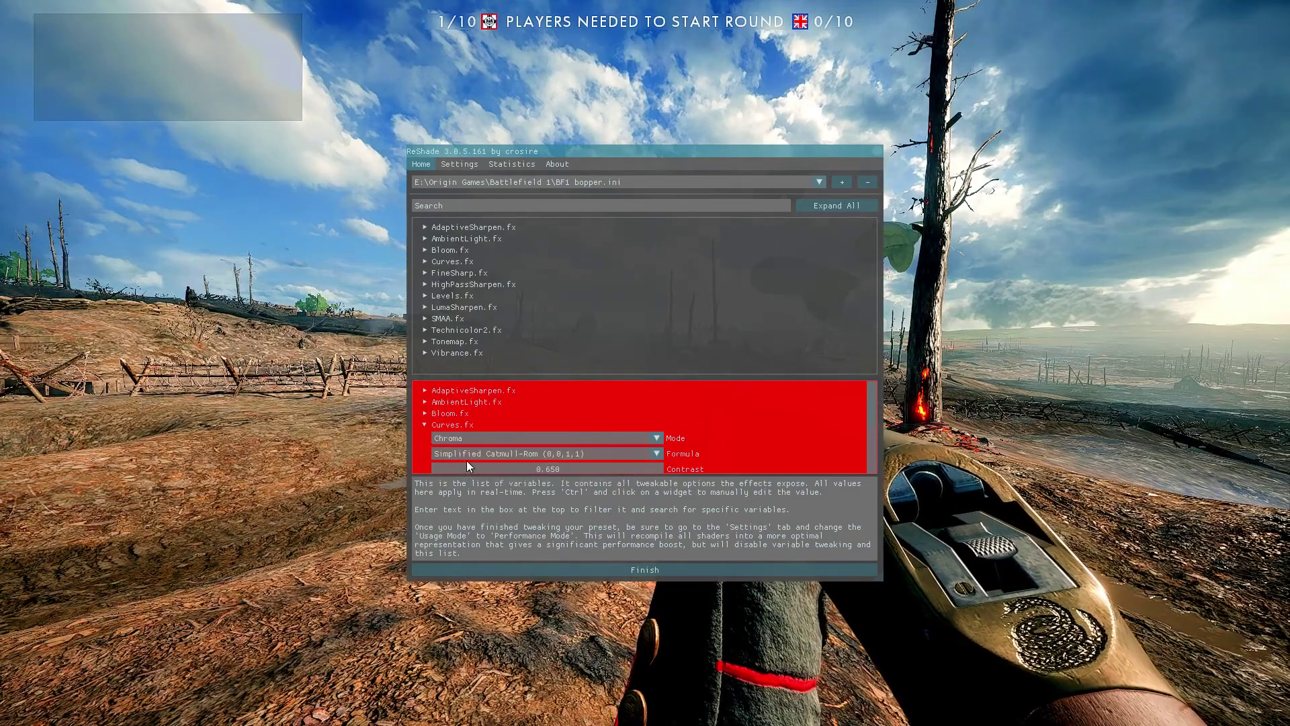
pyautogui.scroll(-1, 744, 425)
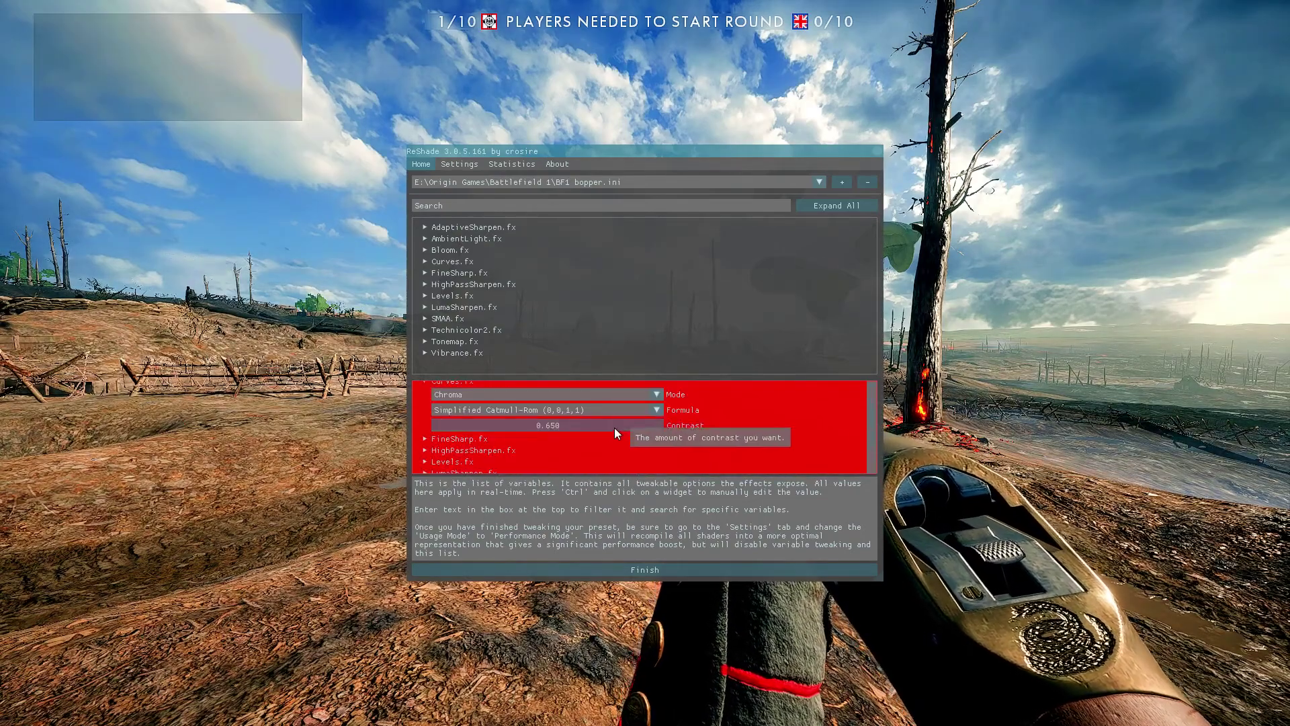
pyautogui.moveTo(614, 428); pyautogui.dragTo(630, 427)
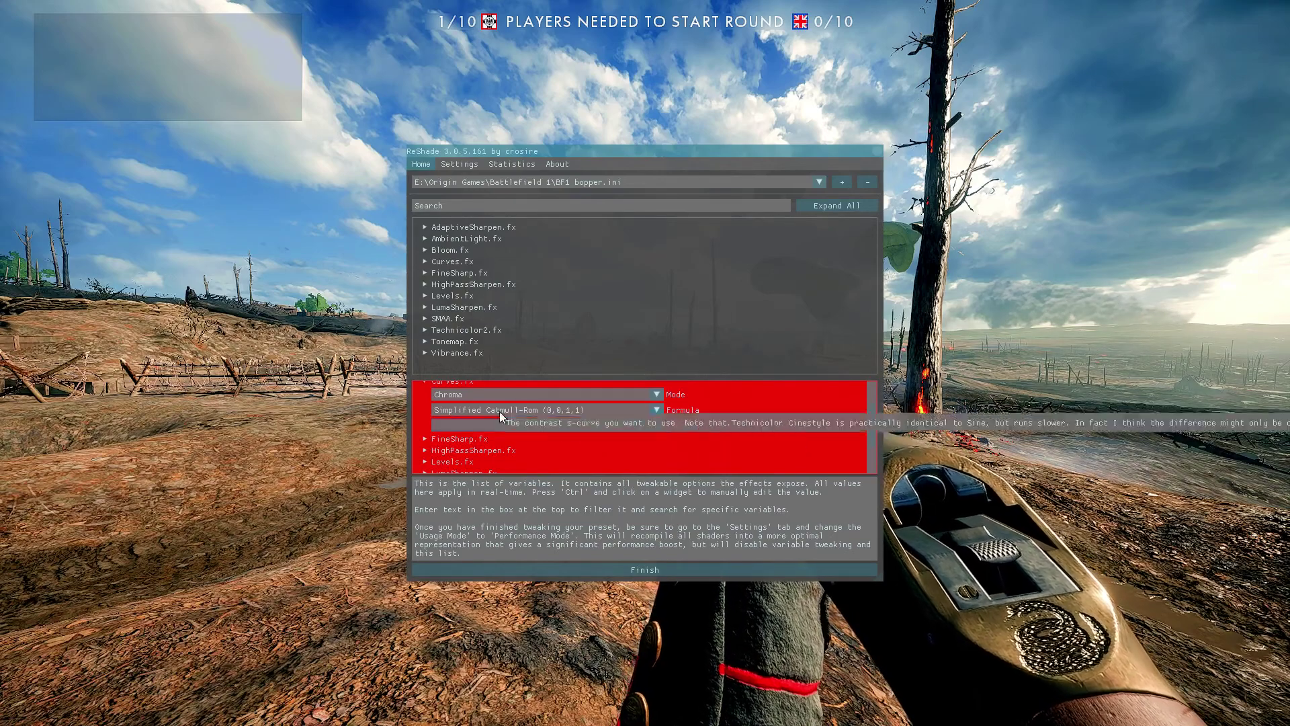
pyautogui.click(426, 382)
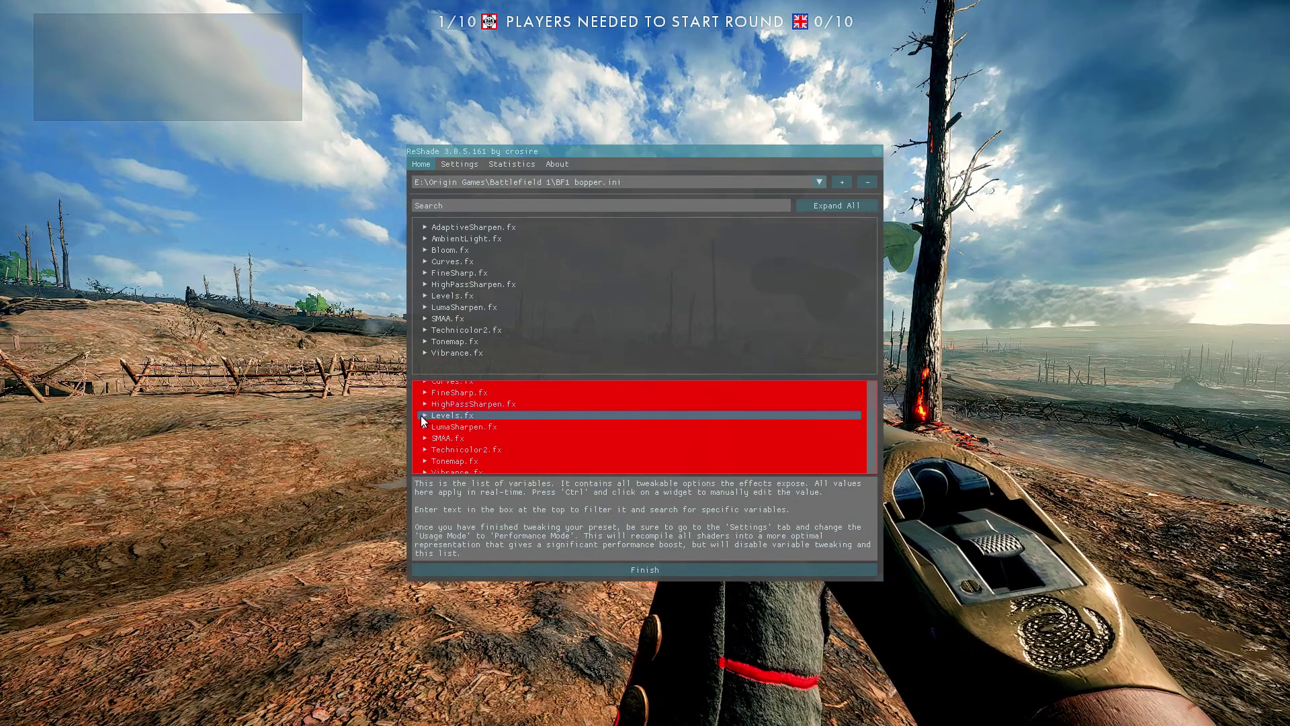
# Set the BlackPoint variable of Levels.fx to 10 and fold its entry.
pyautogui.click(425, 415)
pyautogui.moveTo(574, 433)
pyautogui.mouseDown()
pyautogui.moveTo(625, 435)
pyautogui.moveTo(558, 429)
pyautogui.mouseUp()
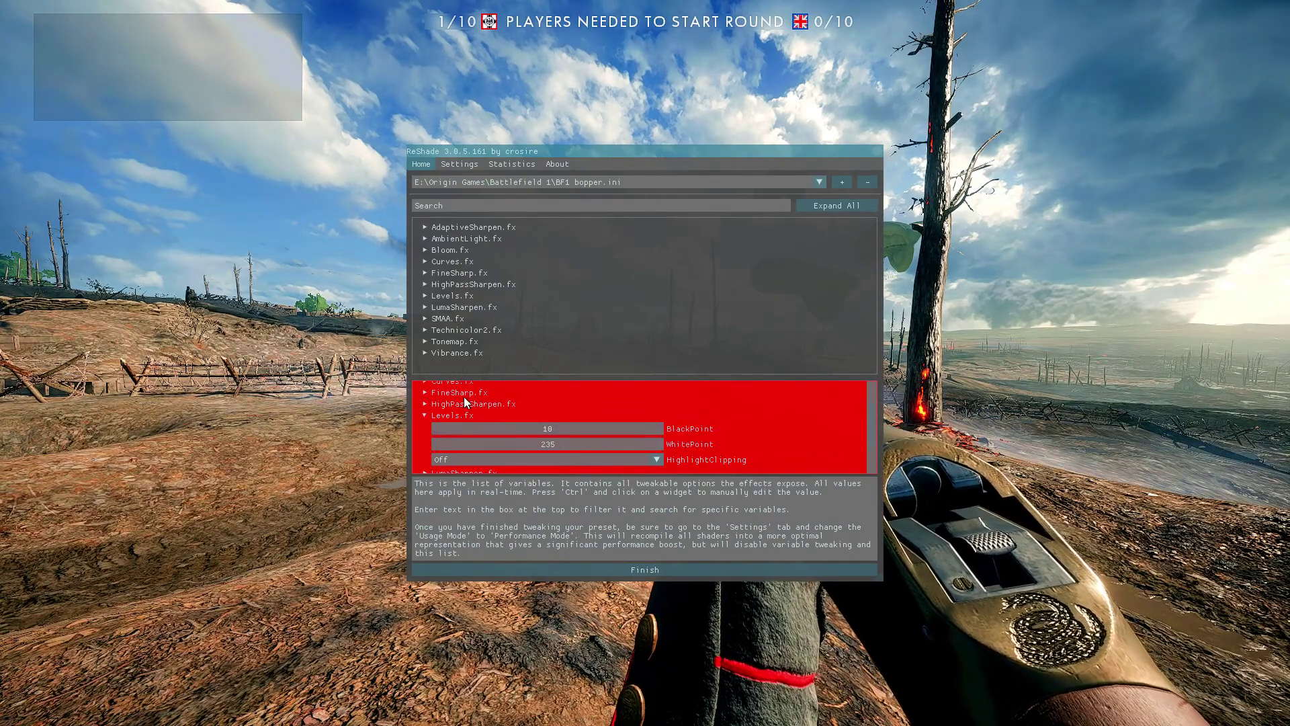
pyautogui.click(424, 417)
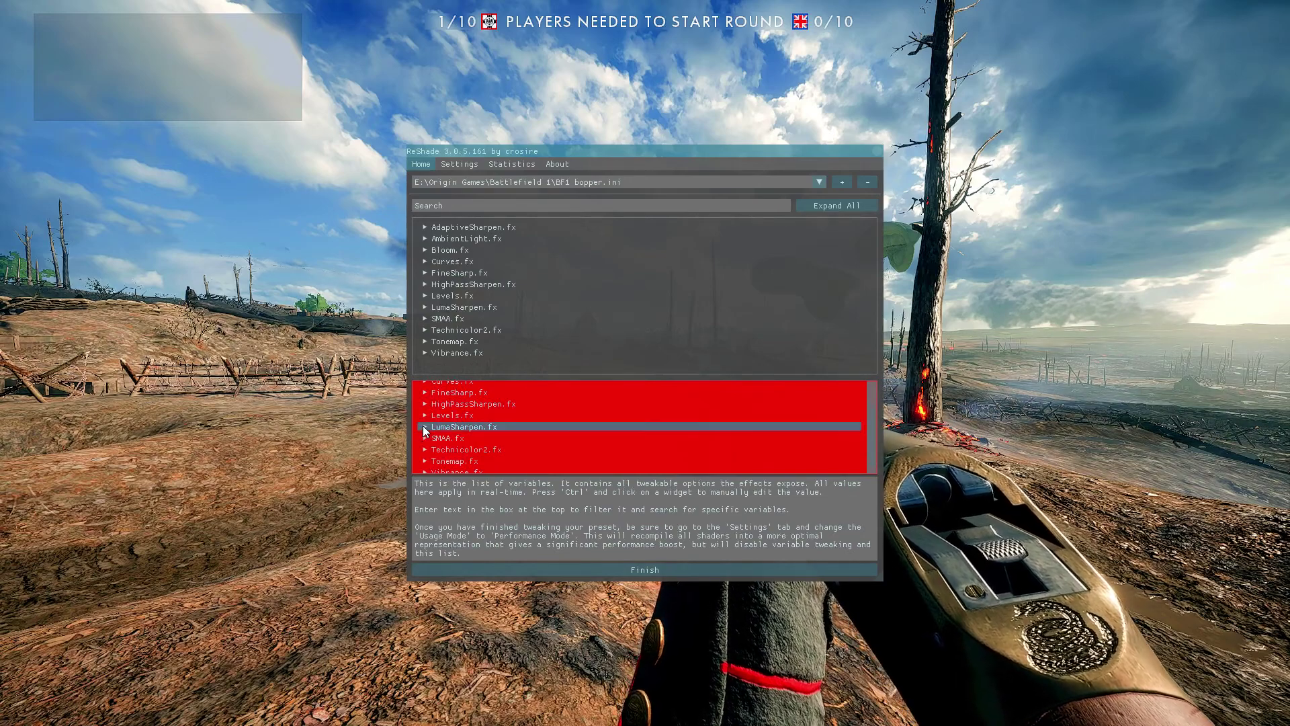
# Set the sharp_strength variable of LumaSharpen.fx to 0.730 and fold its entry.
pyautogui.click(427, 428)
pyautogui.moveTo(599, 441); pyautogui.dragTo(717, 440)
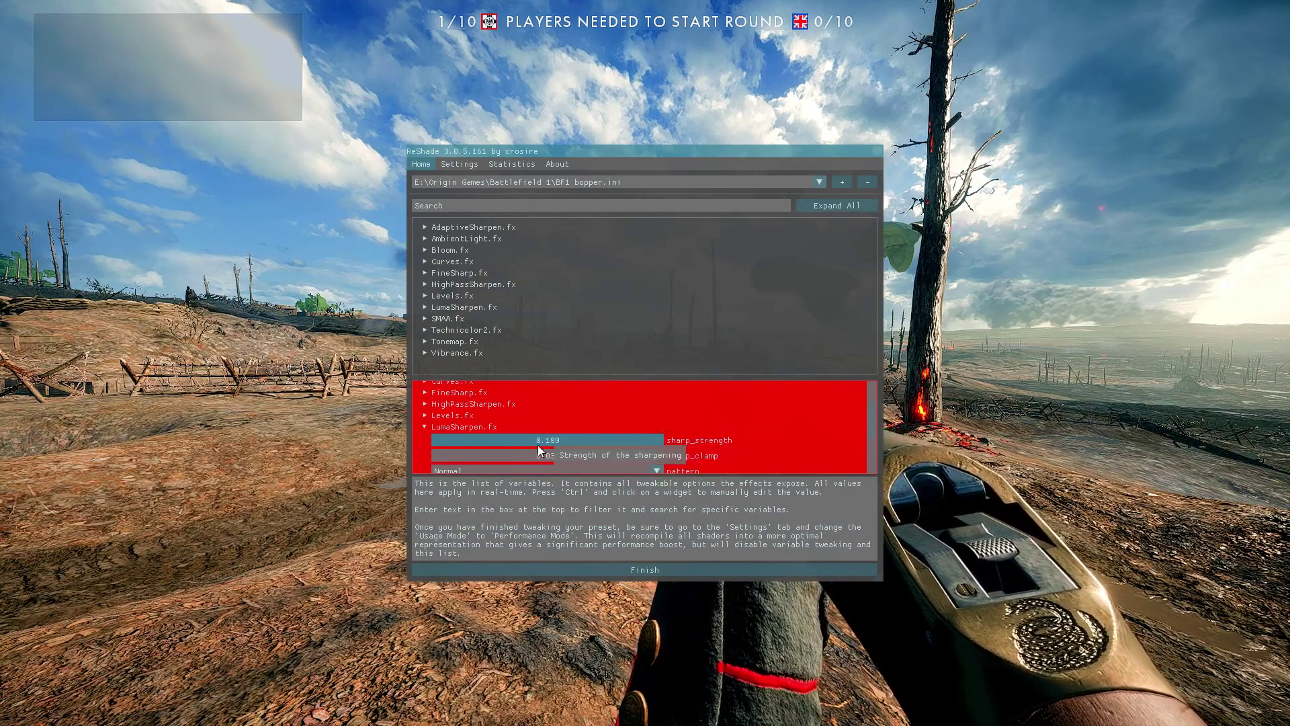
pyautogui.moveTo(538, 446); pyautogui.dragTo(552, 447)
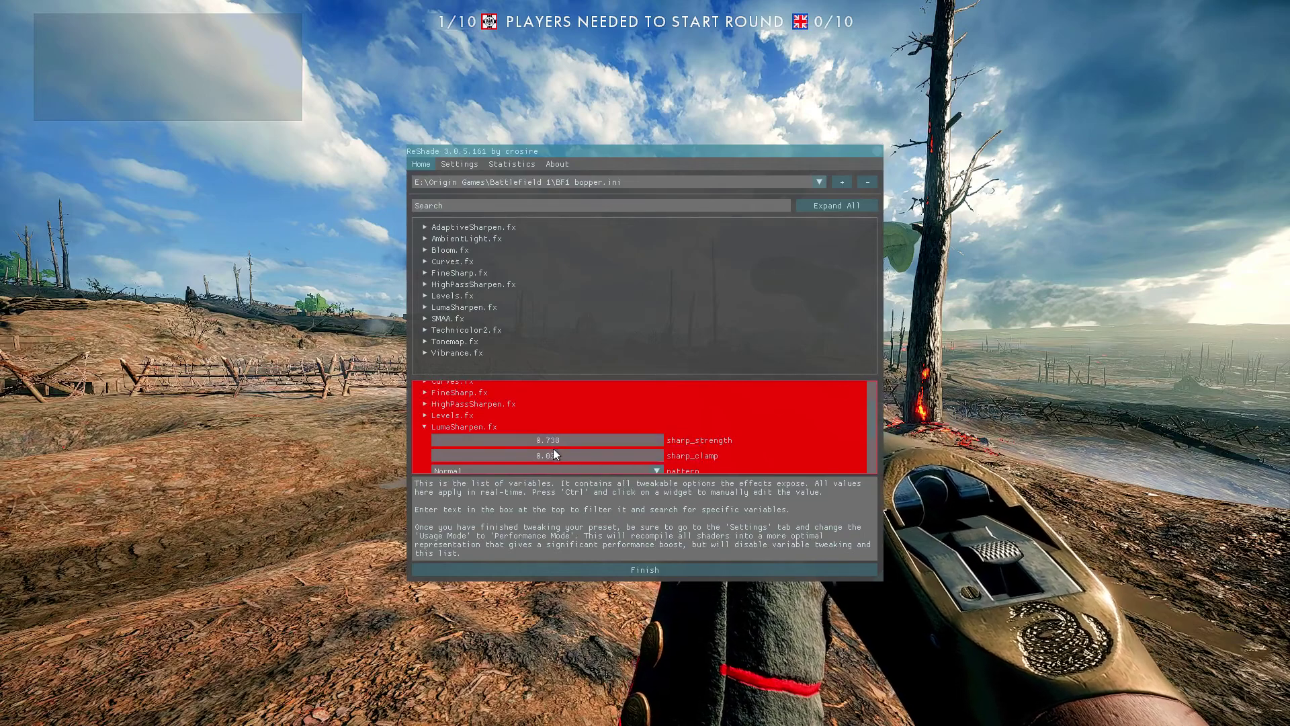
pyautogui.click(423, 428)
# Set the Edge Detection Threshold of SMAA.fx to 0.200 and fold its entry.
pyautogui.scroll(-1, 434, 441)
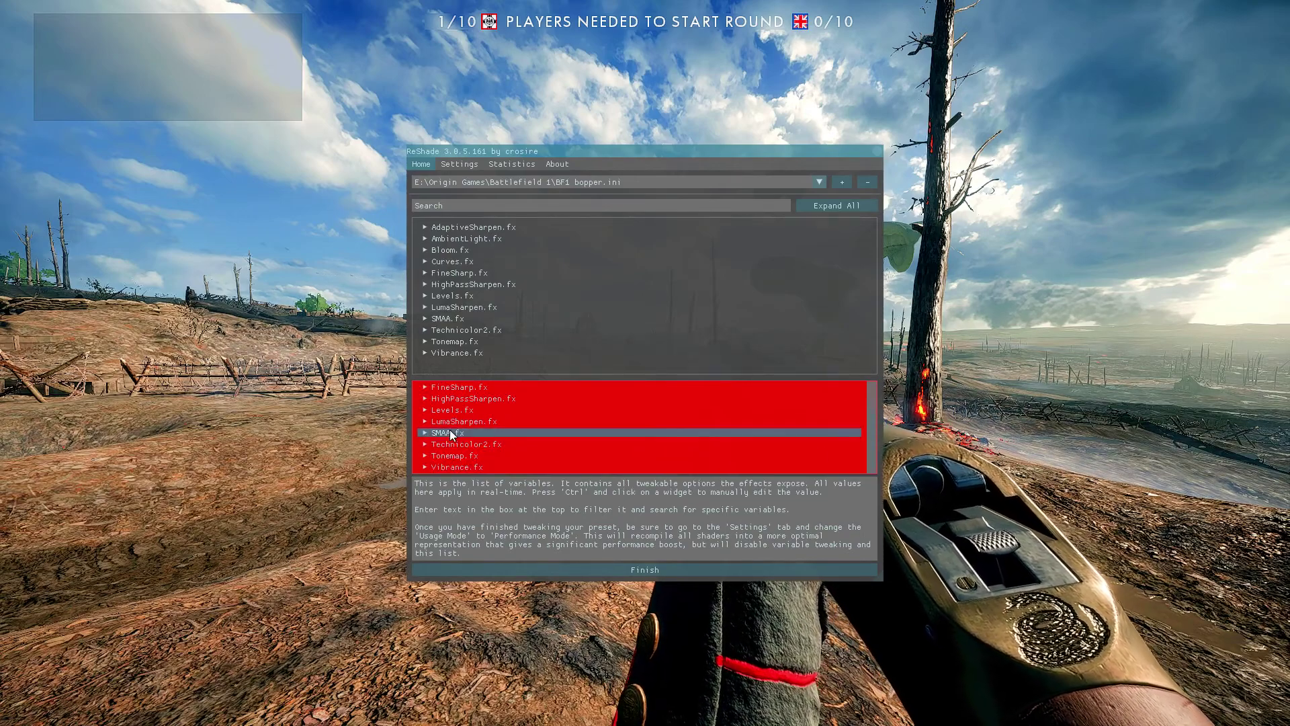
pyautogui.click(426, 436)
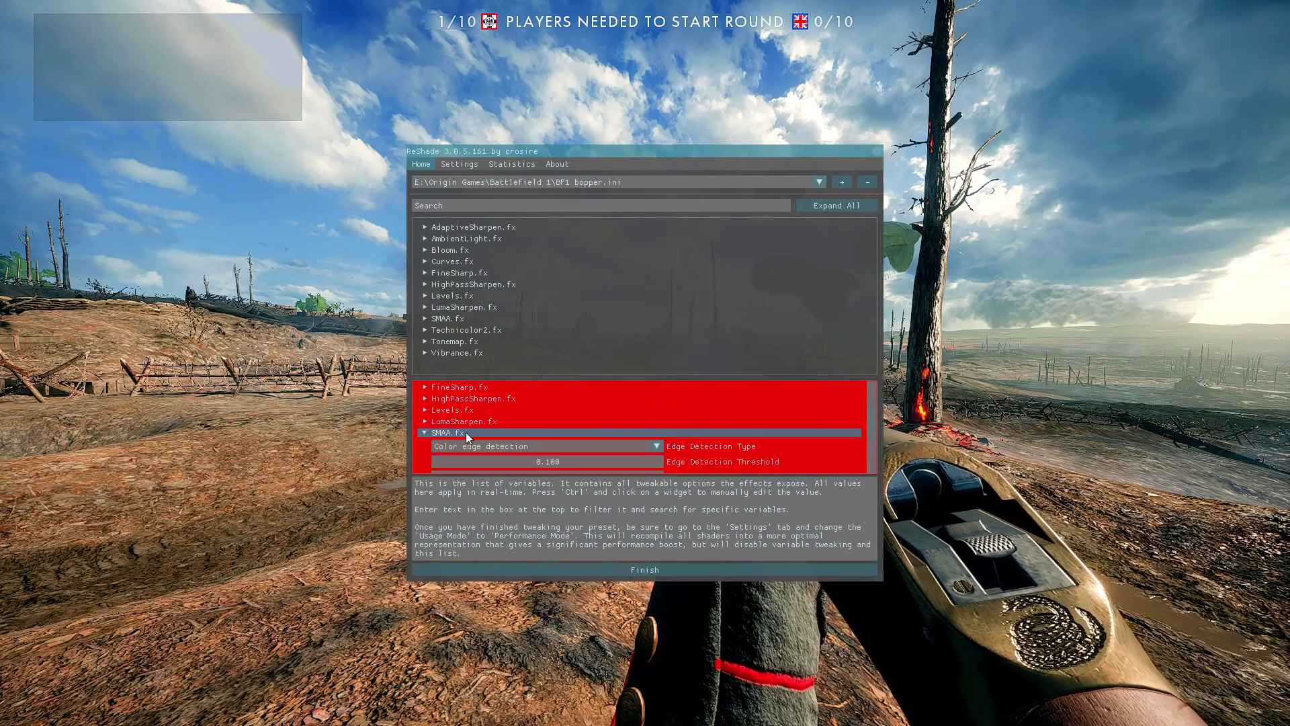
pyautogui.scroll(-3, 522, 426)
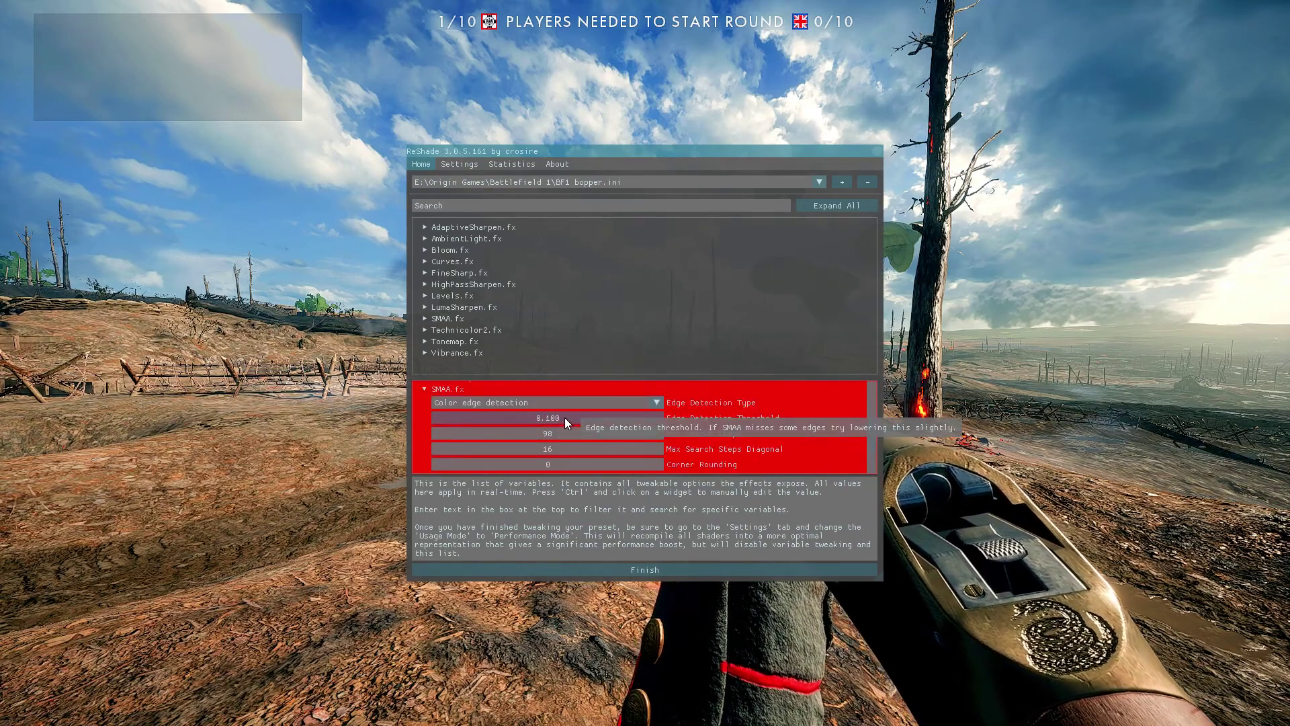
pyautogui.moveTo(565, 417); pyautogui.dragTo(574, 418)
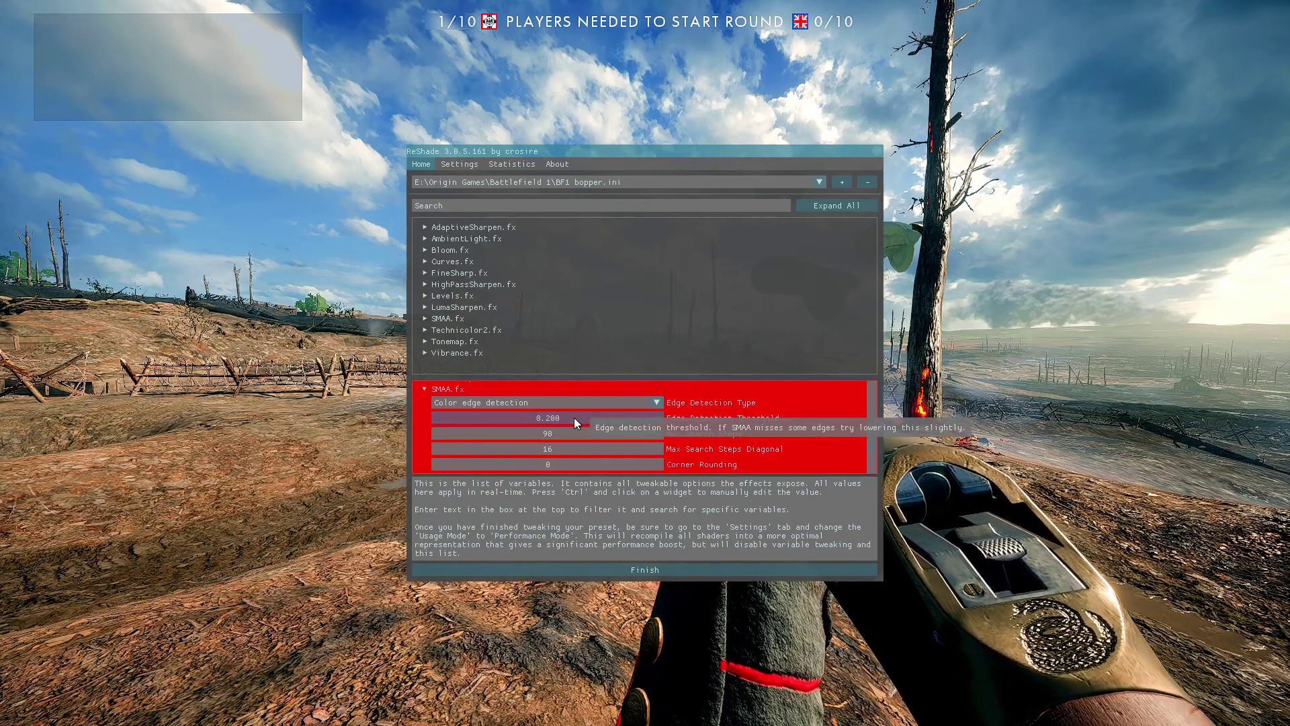
pyautogui.click(426, 388)
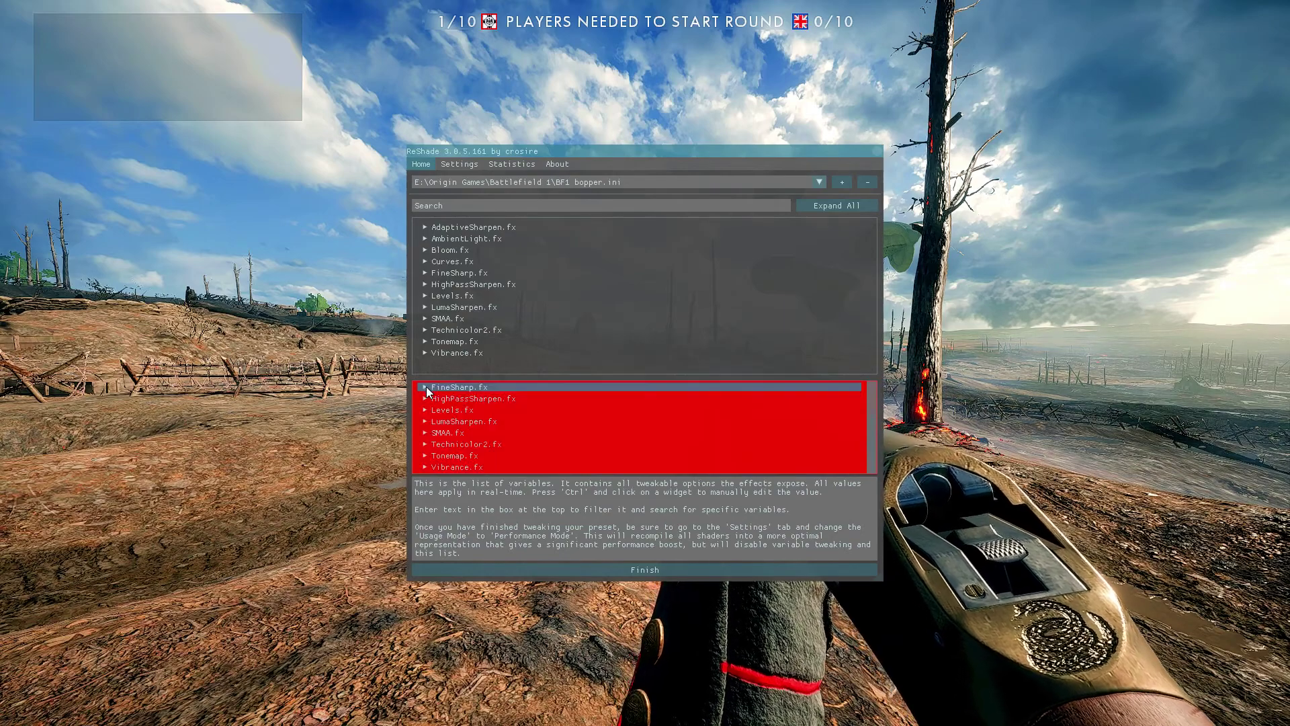
# Set Technicolor2.fx to Brightness 0.790, Saturation 1.110 and Strength 0.900, then fold its entry.
pyautogui.click(427, 443)
pyautogui.scroll(-2, 470, 434)
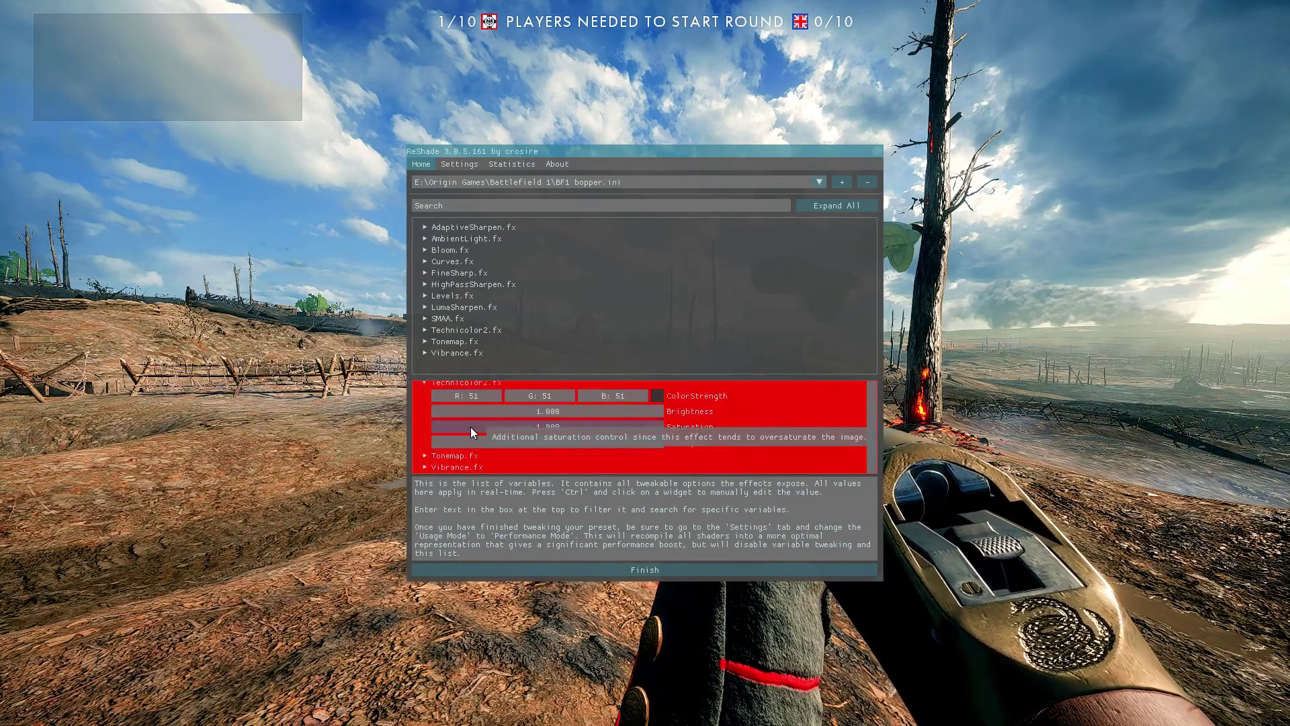
pyautogui.moveTo(555, 416); pyautogui.dragTo(608, 429)
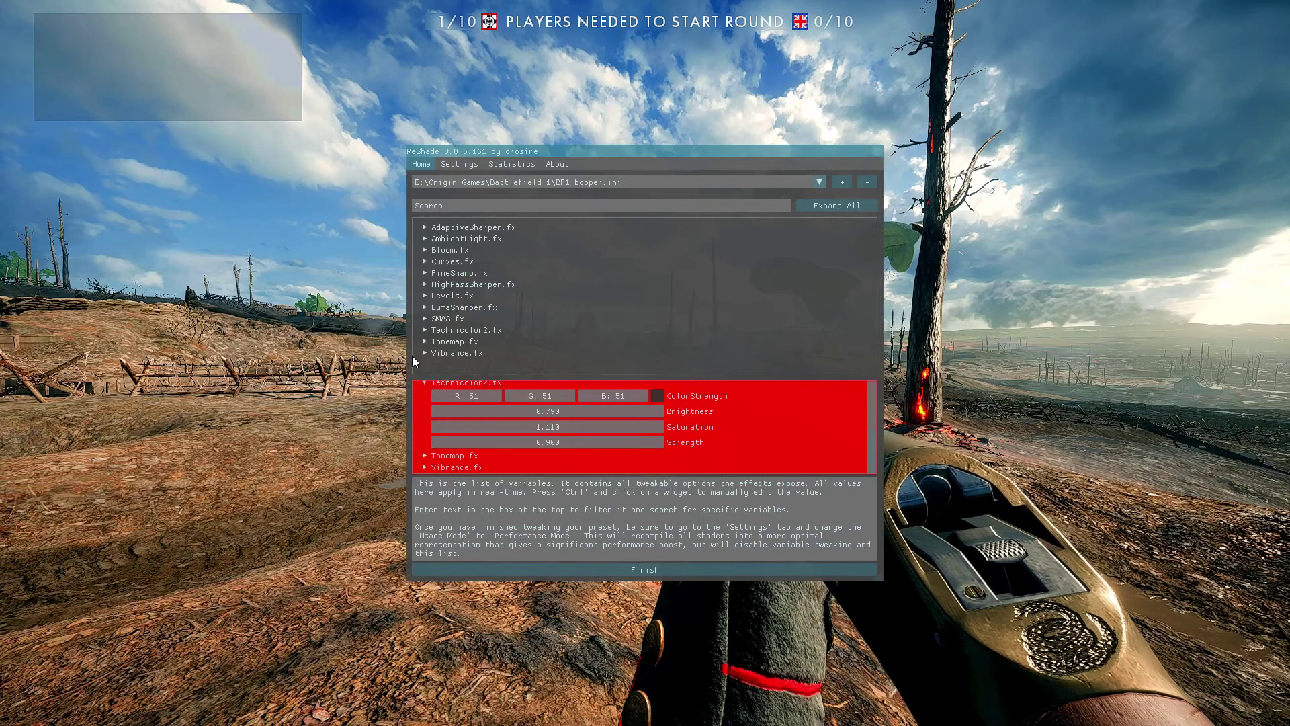
pyautogui.click(427, 381)
# Adjust the Vibrance.fx variable in the list of variables and fold its entry.
pyautogui.scroll(3, 429, 403)
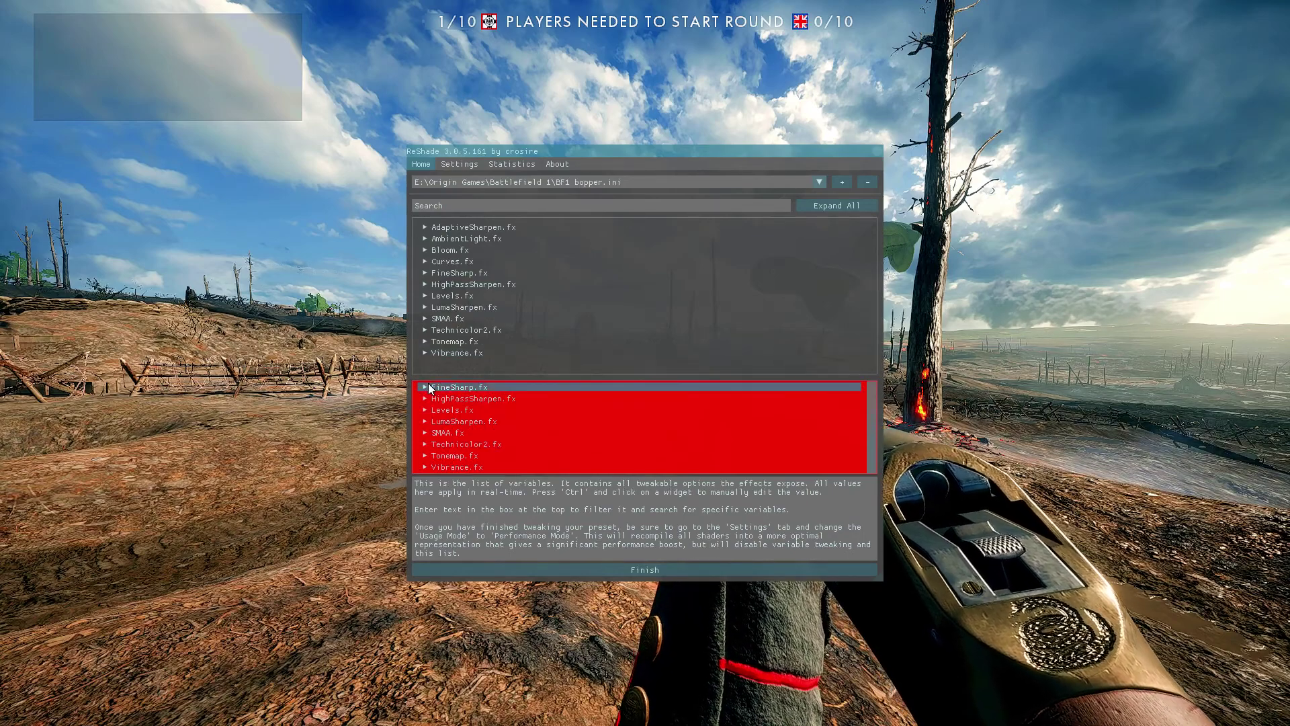
pyautogui.click(424, 466)
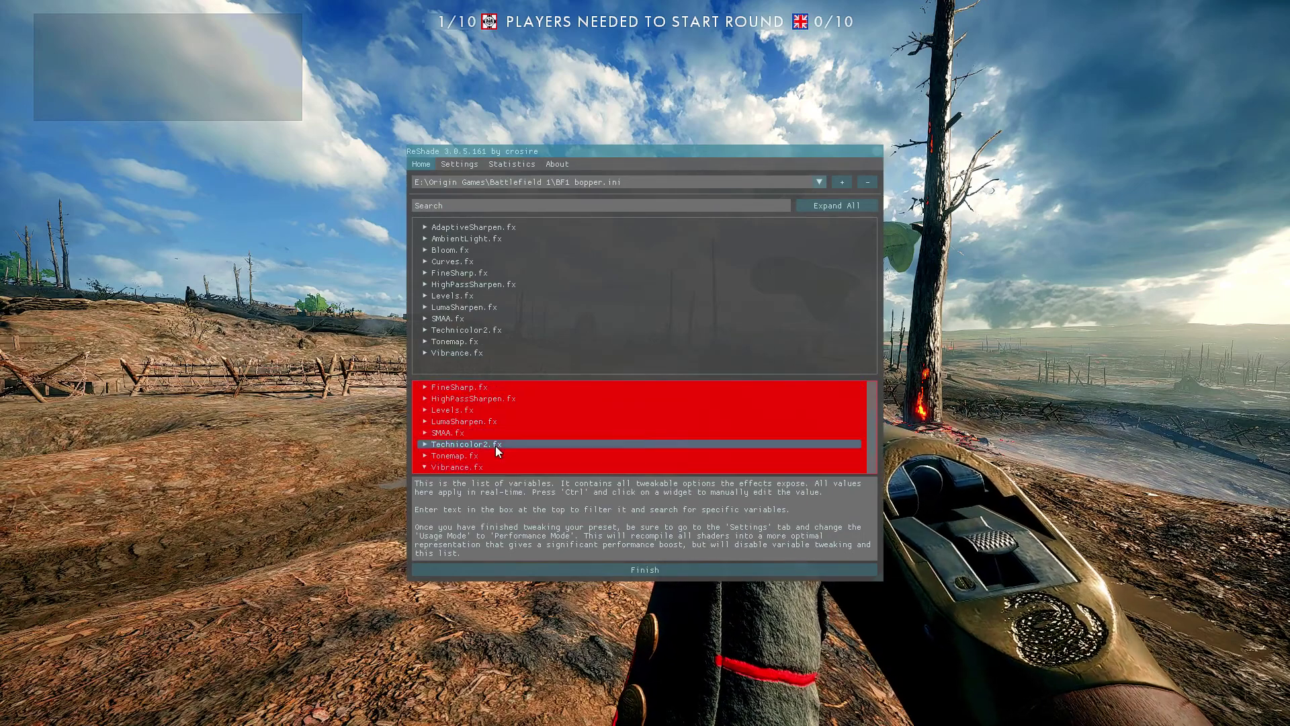
pyautogui.scroll(-1, 494, 443)
pyautogui.moveTo(570, 447); pyautogui.dragTo(613, 448)
pyautogui.click(454, 437)
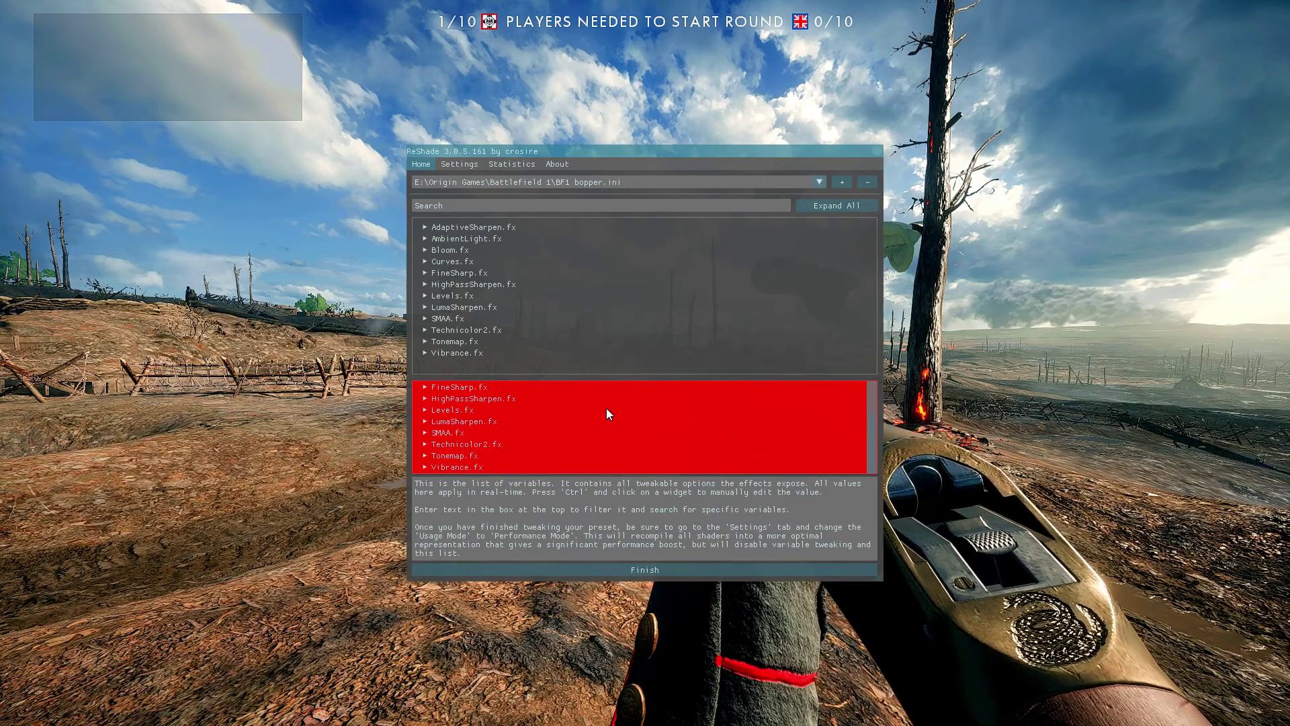
# Finish the tutorial and assign Scroll Lock as the Effects Toggle Key in the general settings.
pyautogui.click(676, 569)
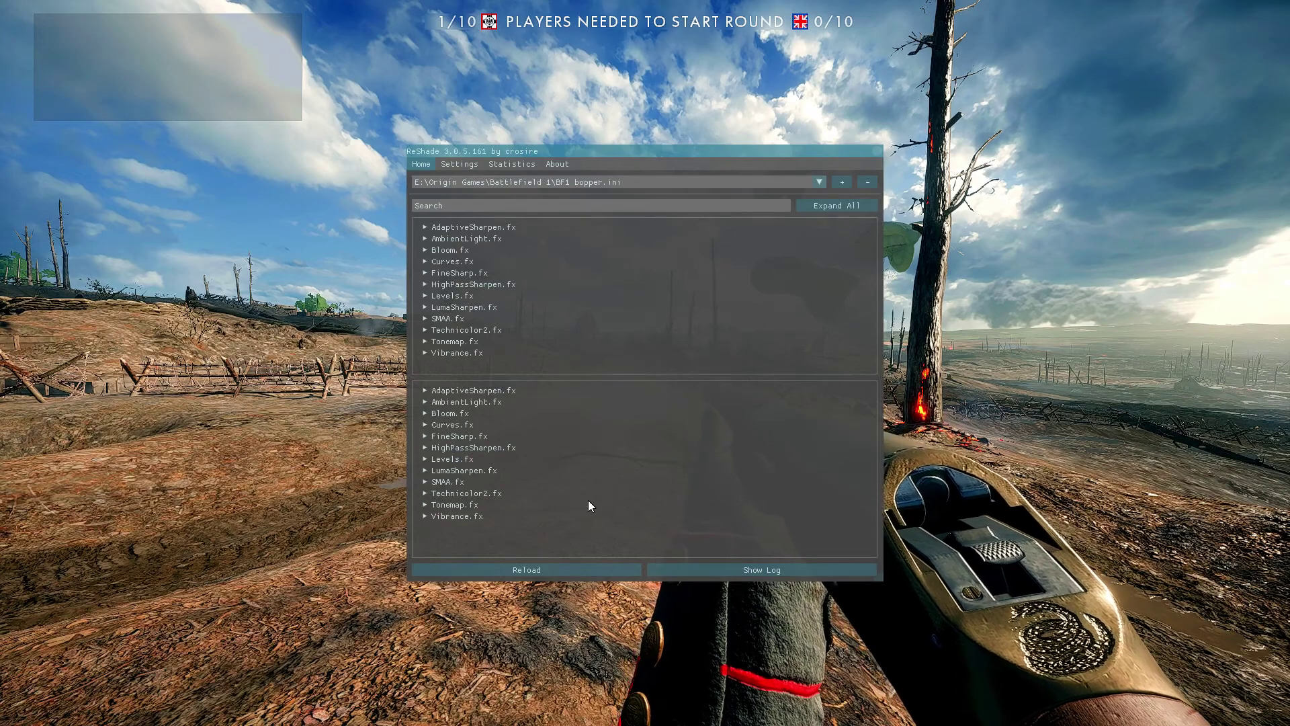
pyautogui.click(457, 164)
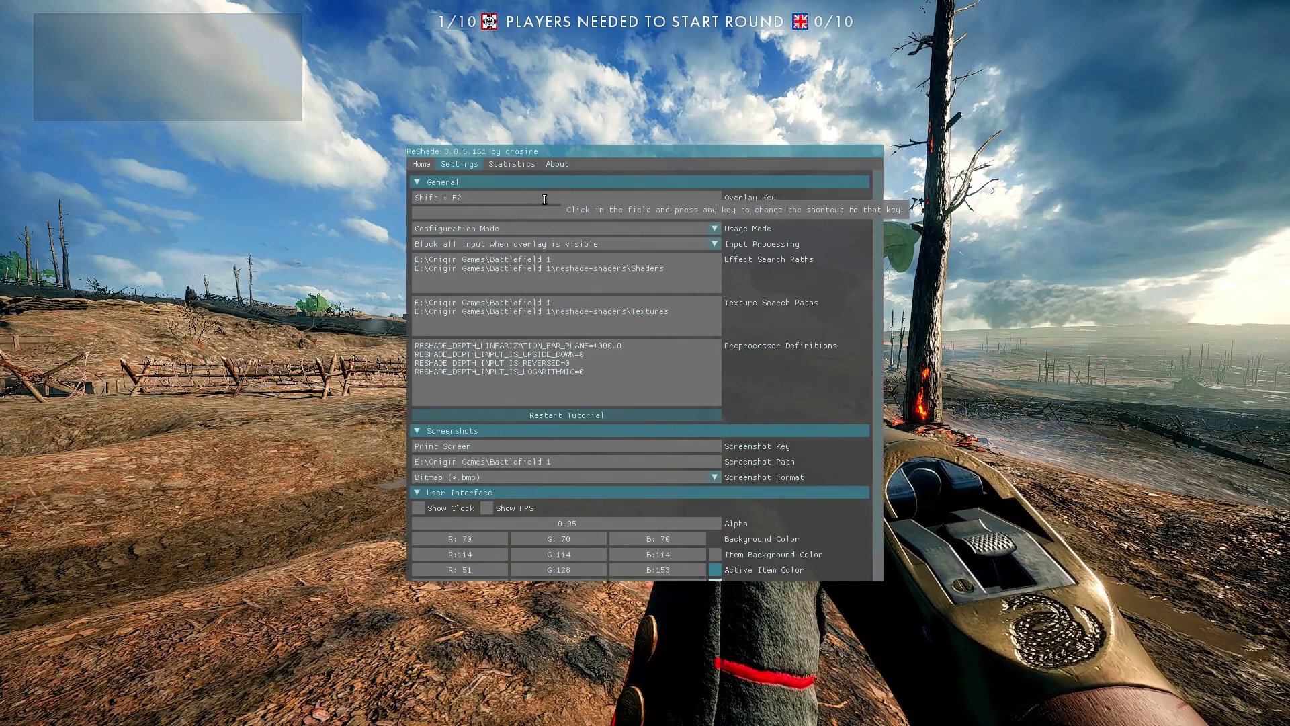
pyautogui.click(665, 214)
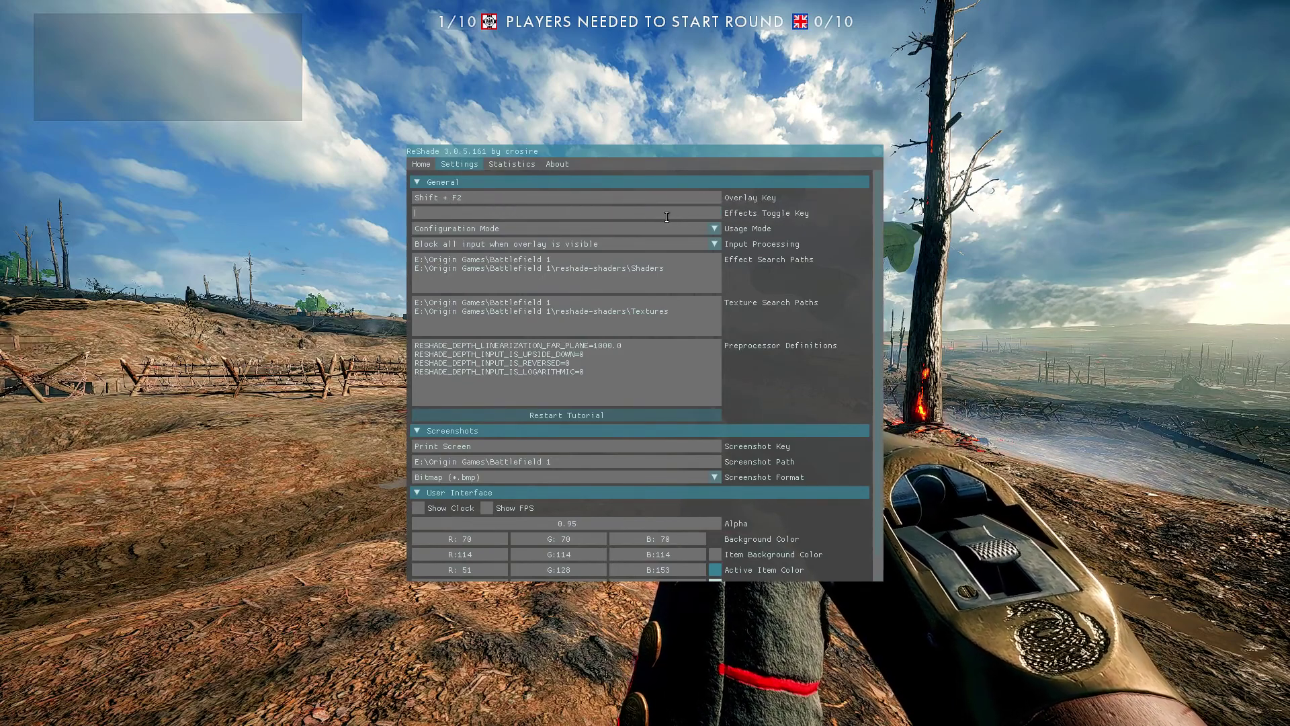
pyautogui.press('Scroll_Lock')
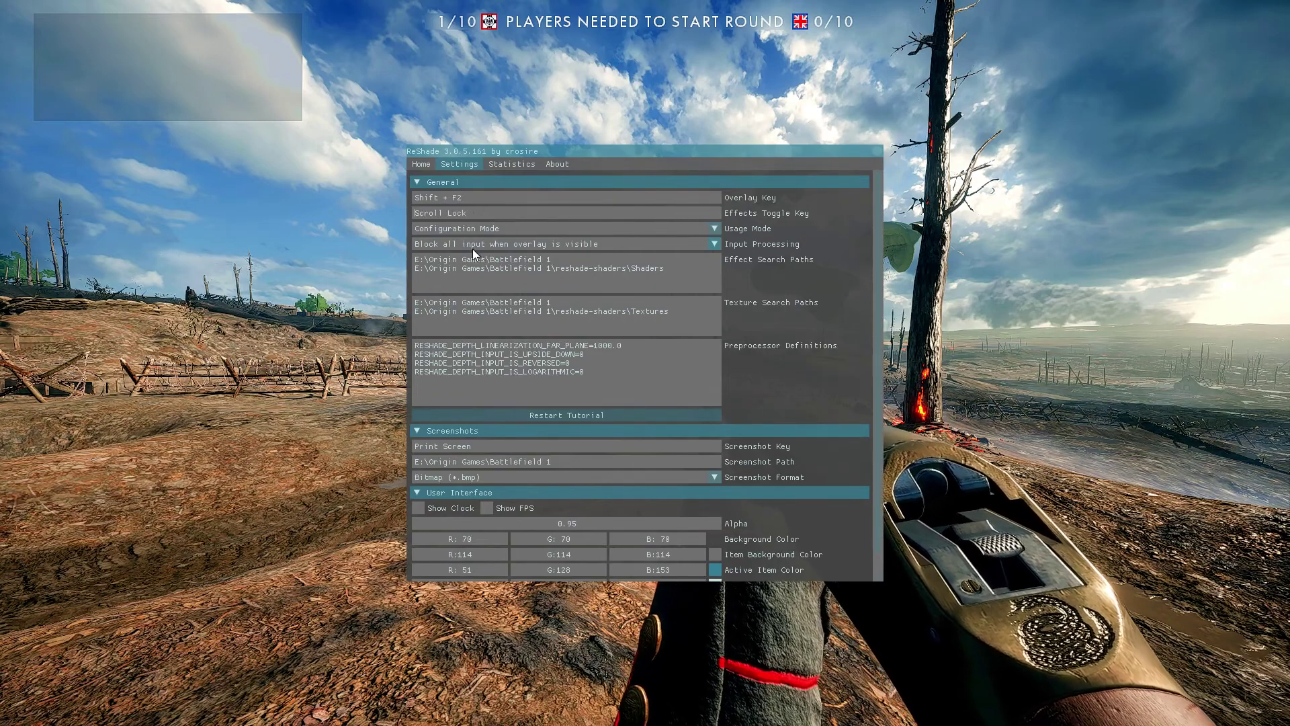
# Try "Block input when cursor is on overlay" for Input Processing and restore "Block all input when overlay is visible".
pyautogui.click(716, 244)
pyautogui.click(561, 271)
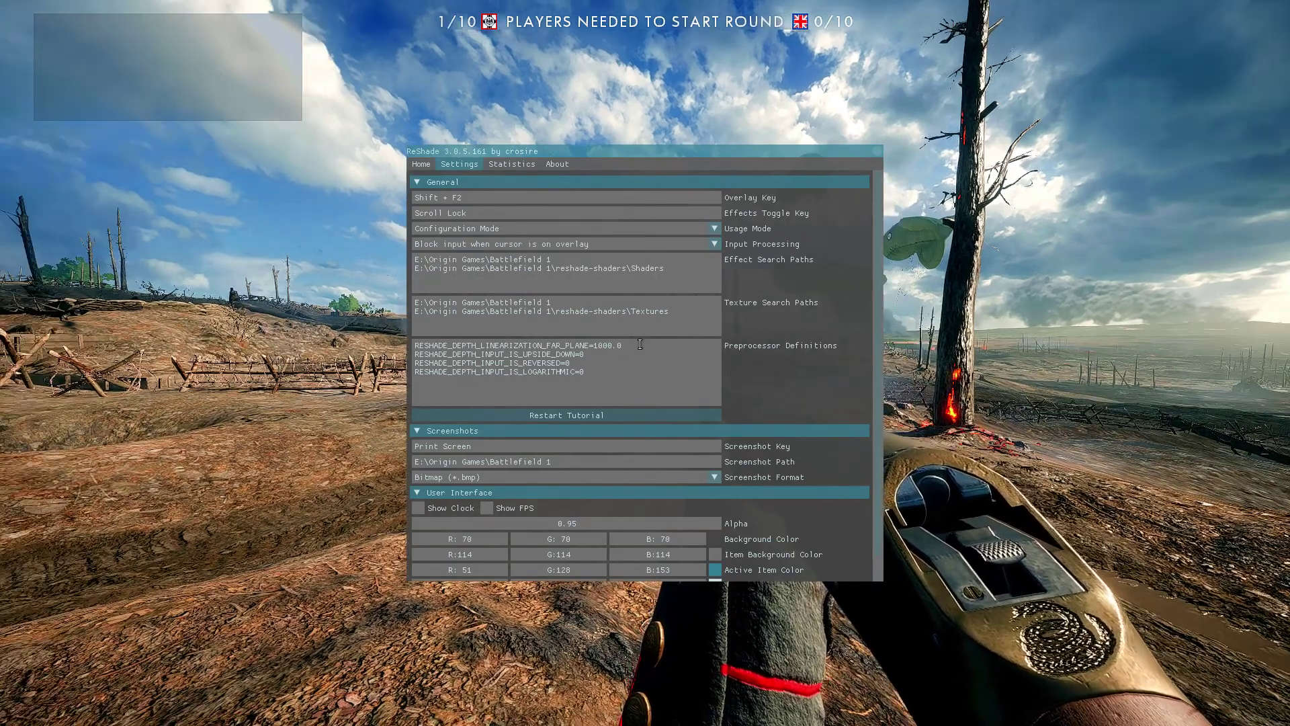
pyautogui.click(634, 245)
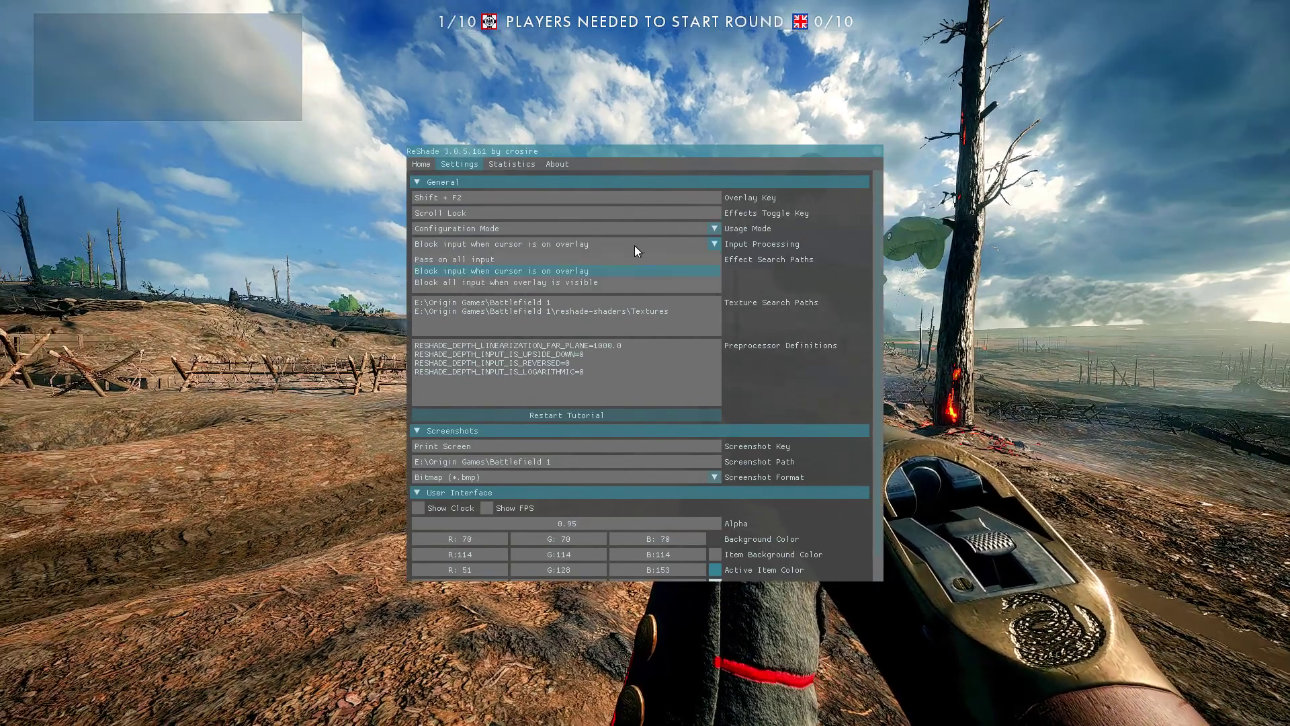
pyautogui.click(568, 283)
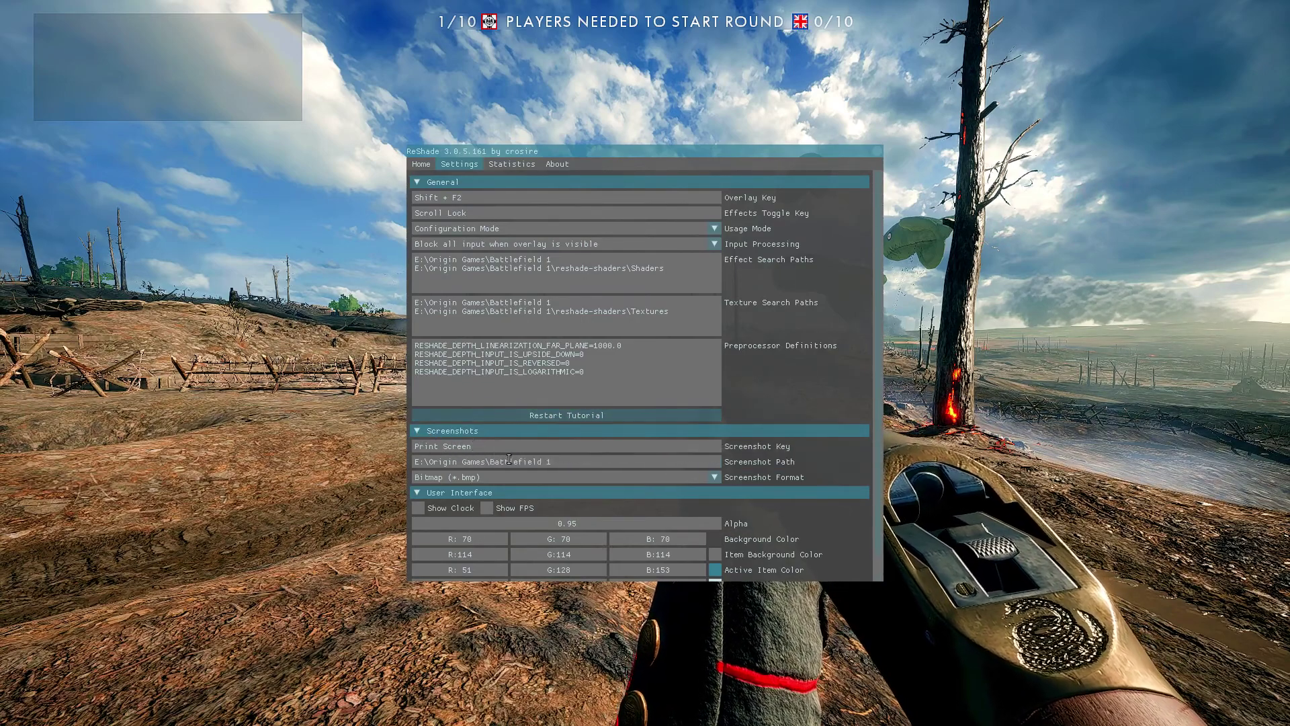
# Set the Screenshot Format to Portable Network Graphics (*.png).
pyautogui.click(715, 474)
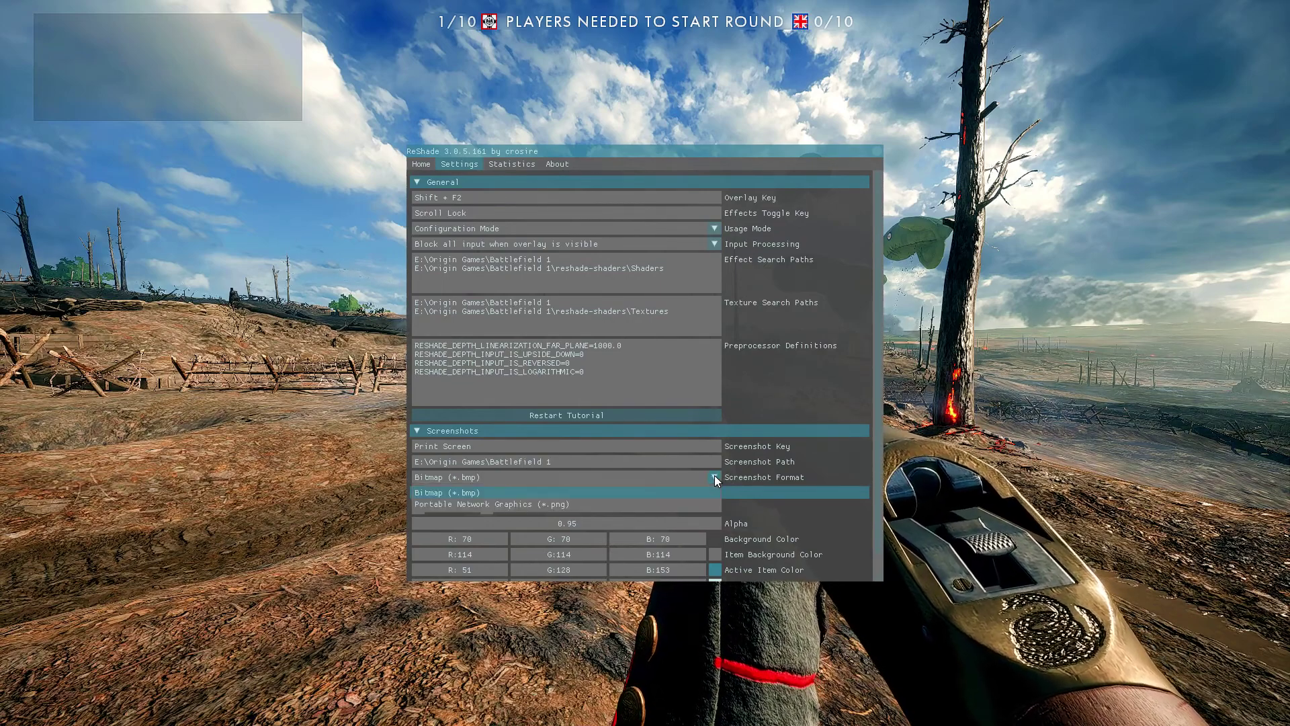
pyautogui.click(539, 505)
# Change the overlay's Background Color to R 78, G 60, B 22.
pyautogui.moveTo(468, 540)
pyautogui.mouseDown()
pyautogui.moveTo(506, 534)
pyautogui.moveTo(453, 533)
pyautogui.moveTo(475, 534)
pyautogui.mouseUp()
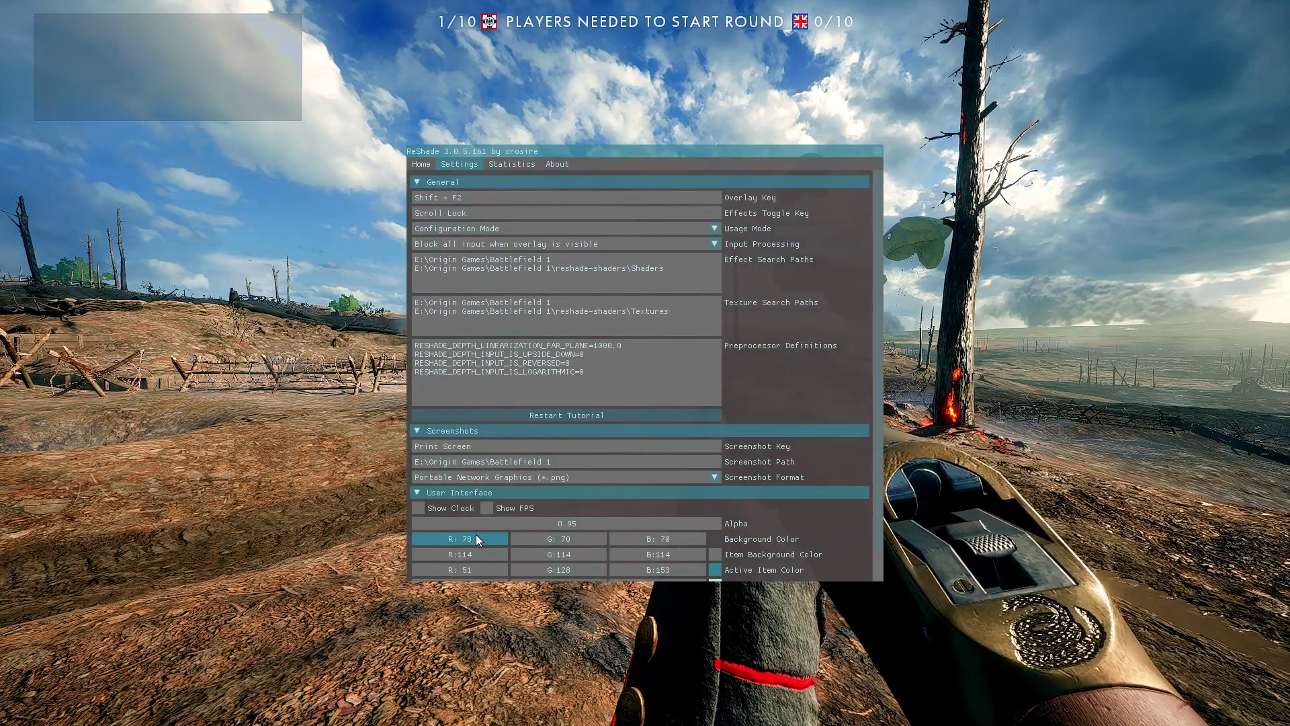
pyautogui.moveTo(570, 537)
pyautogui.mouseDown()
pyautogui.moveTo(602, 537)
pyautogui.moveTo(563, 538)
pyautogui.mouseUp()
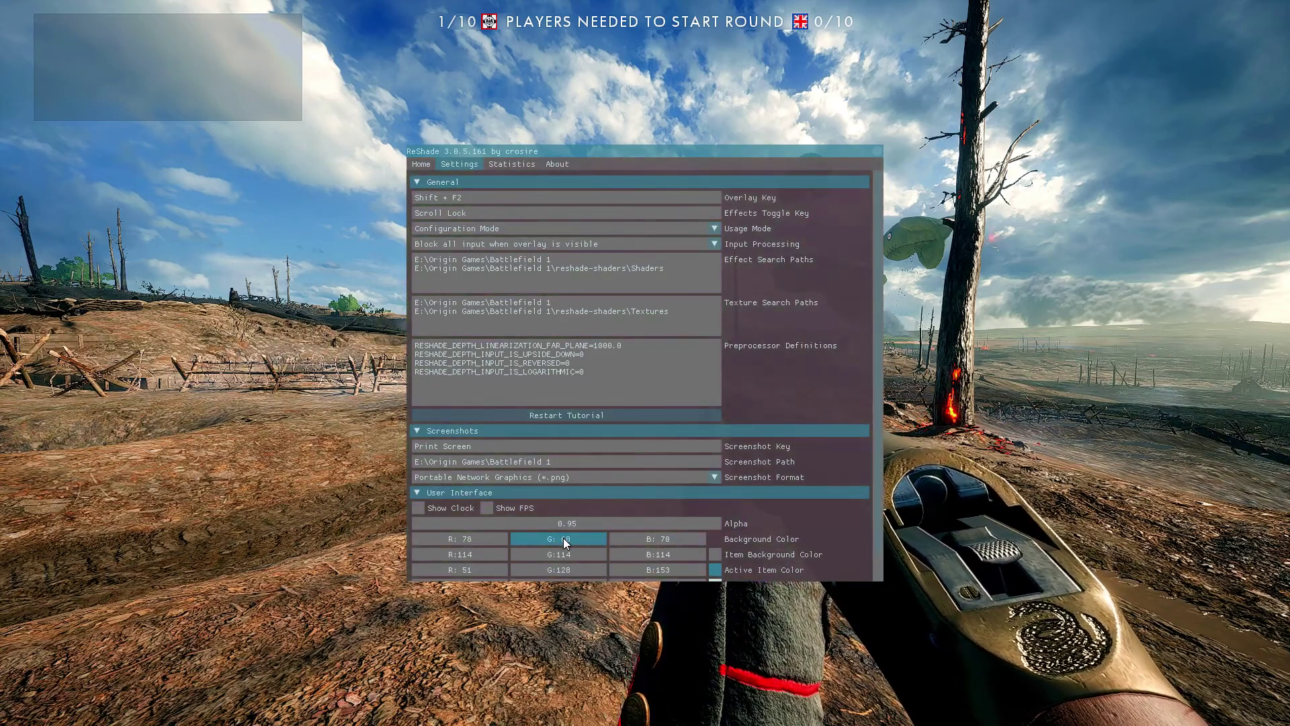
pyautogui.moveTo(678, 539); pyautogui.dragTo(646, 536)
# Set the FPS Text Color's blue to 39, the Text Color's green to 209 and the Item Background Color's green to 119.
pyautogui.scroll(-1, 665, 528)
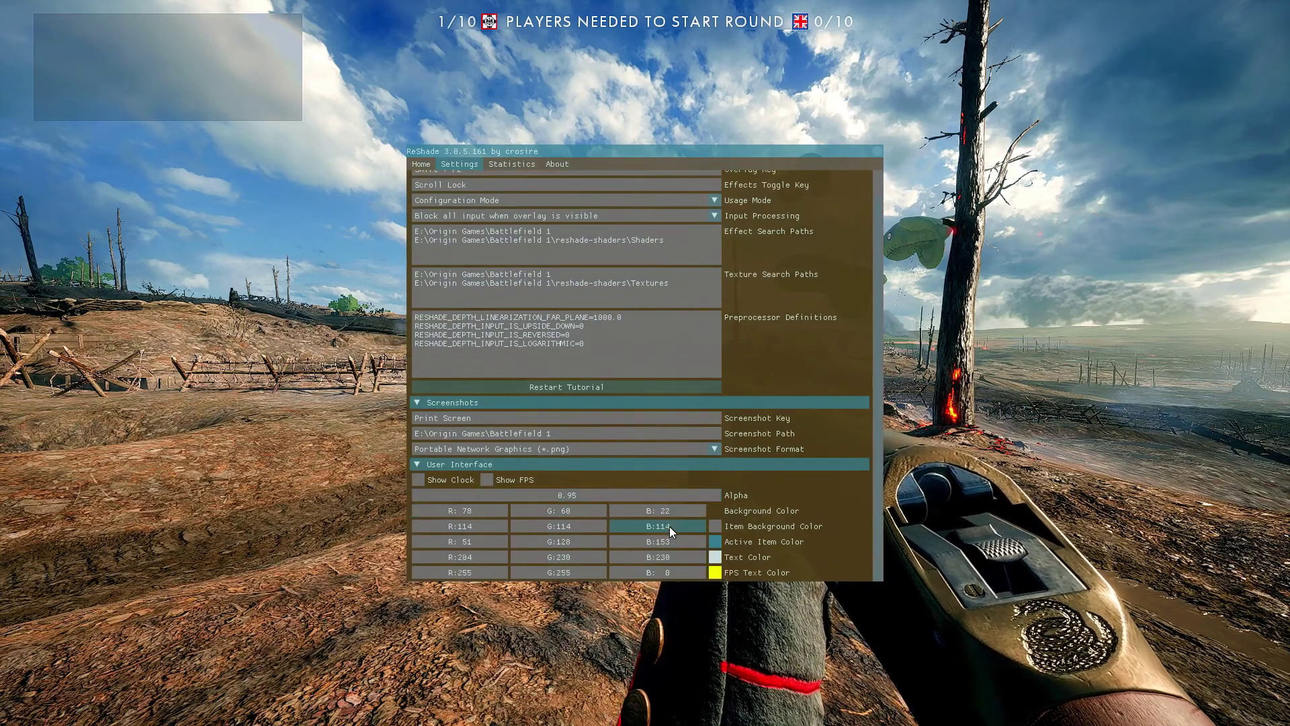
pyautogui.moveTo(671, 567); pyautogui.dragTo(728, 574)
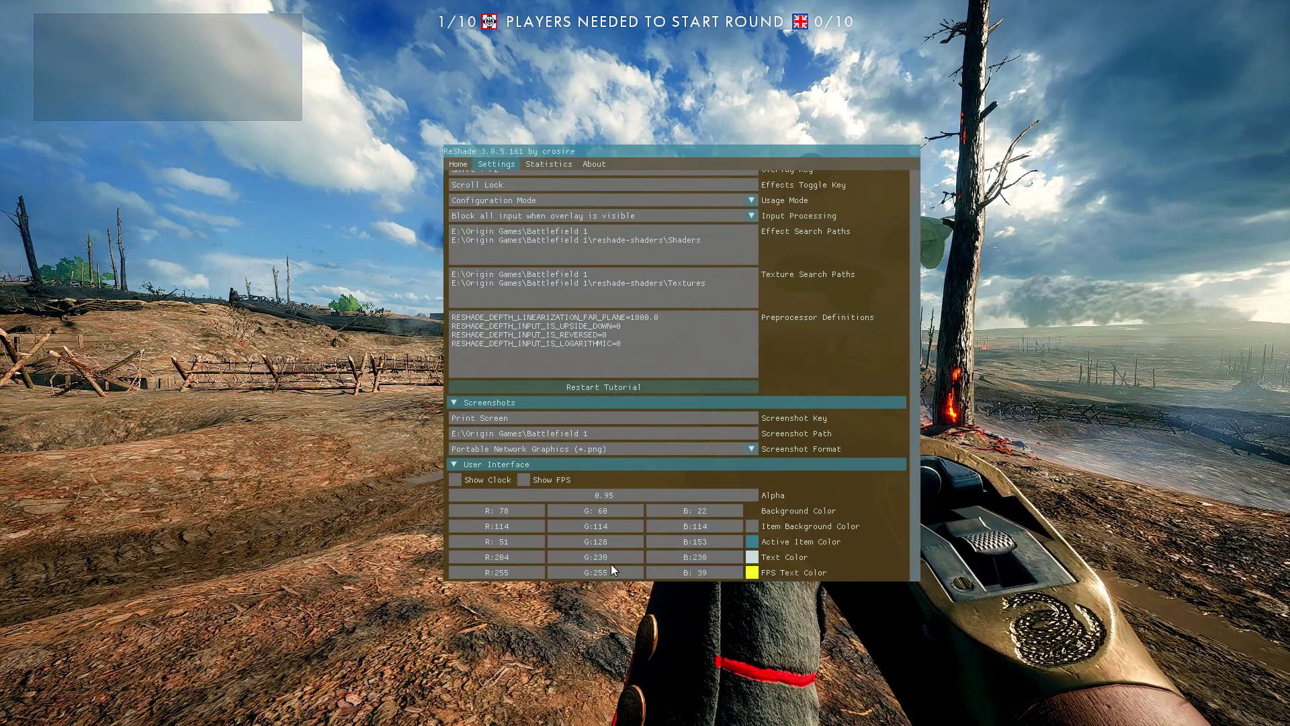
pyautogui.moveTo(609, 560); pyautogui.dragTo(602, 515)
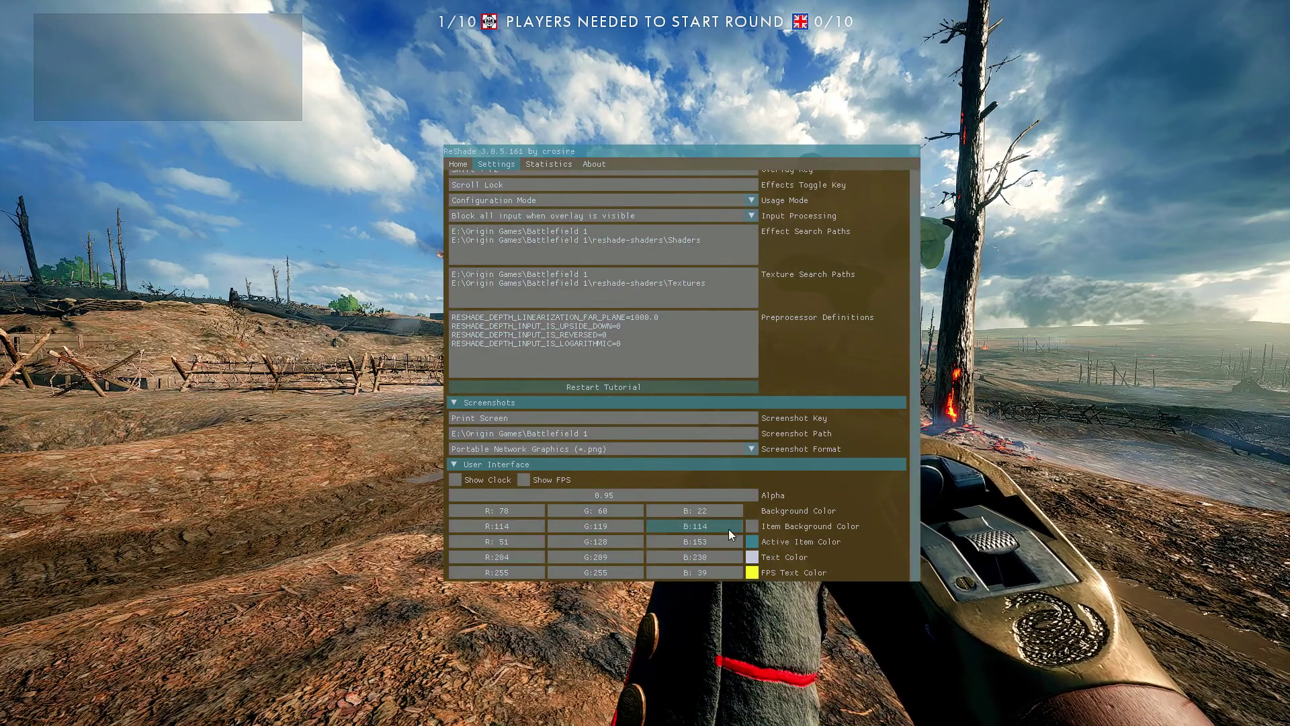
# Fold the User Interface, Screenshots and General sections of the settings.
pyautogui.click(453, 465)
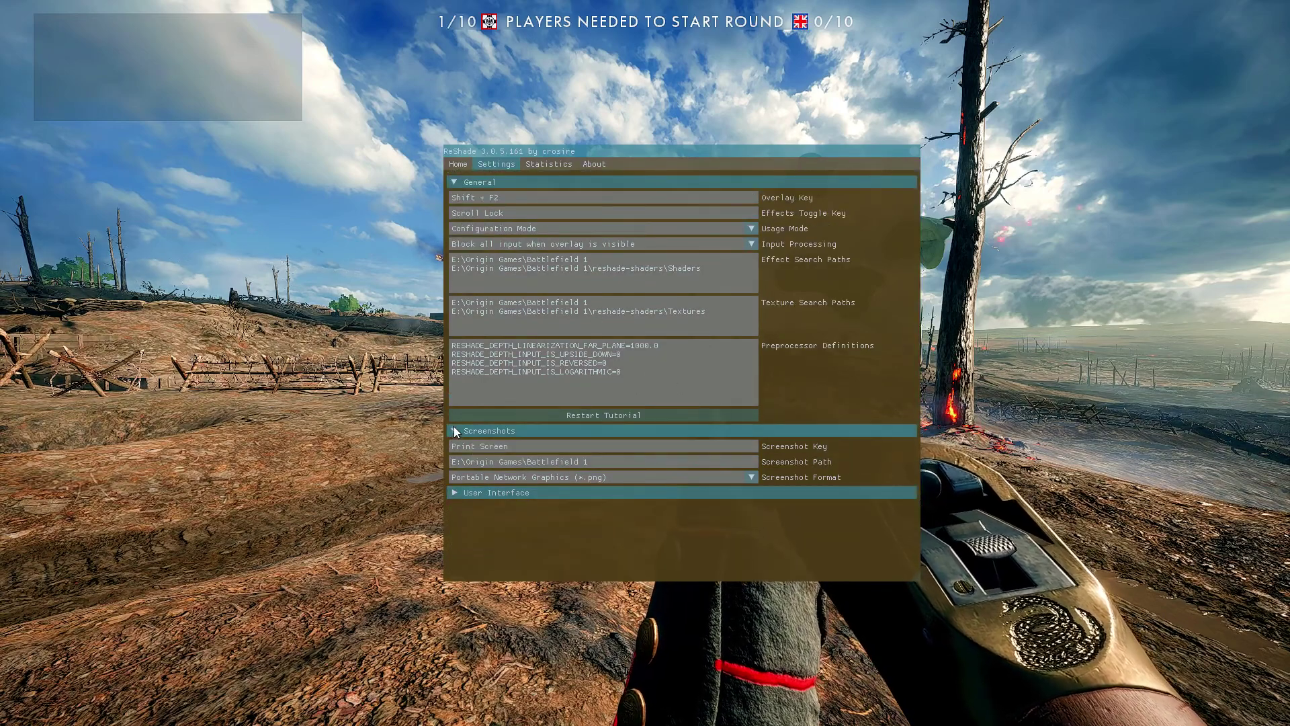
pyautogui.click(455, 430)
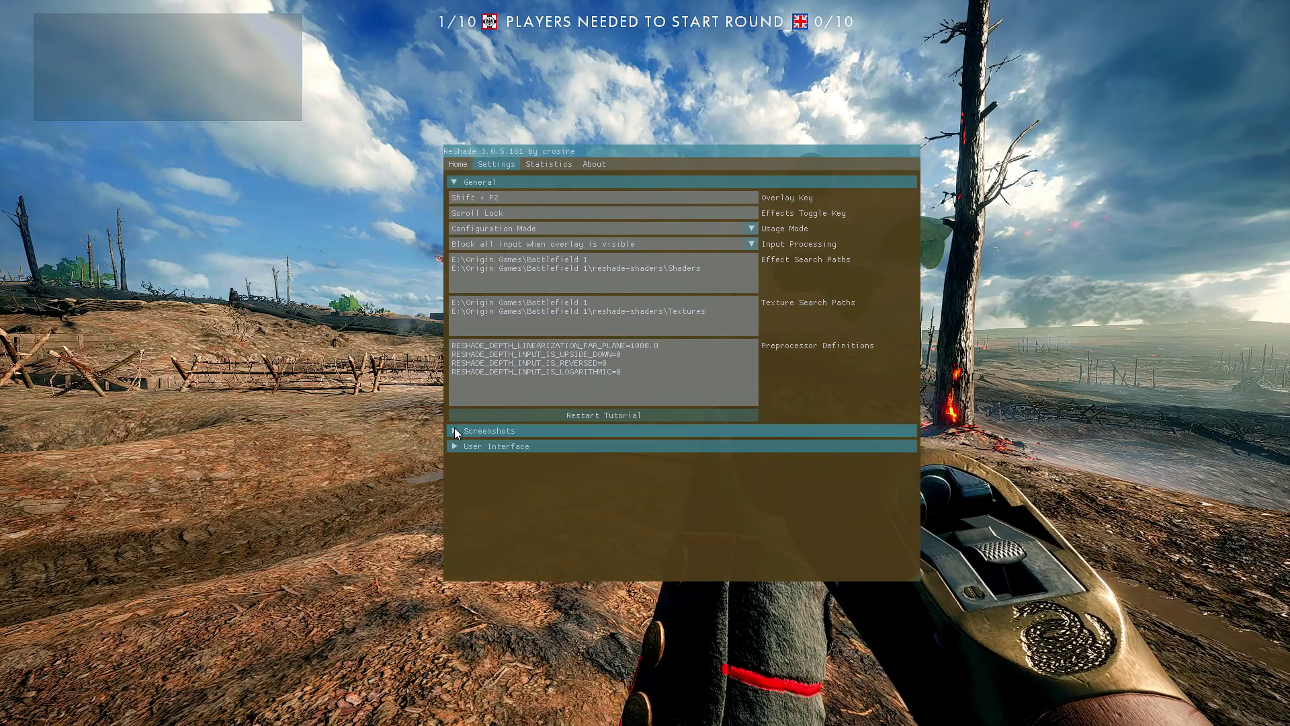
pyautogui.click(455, 183)
# Review the texture and technique statistics and the About information with its additional credits.
pyautogui.click(551, 163)
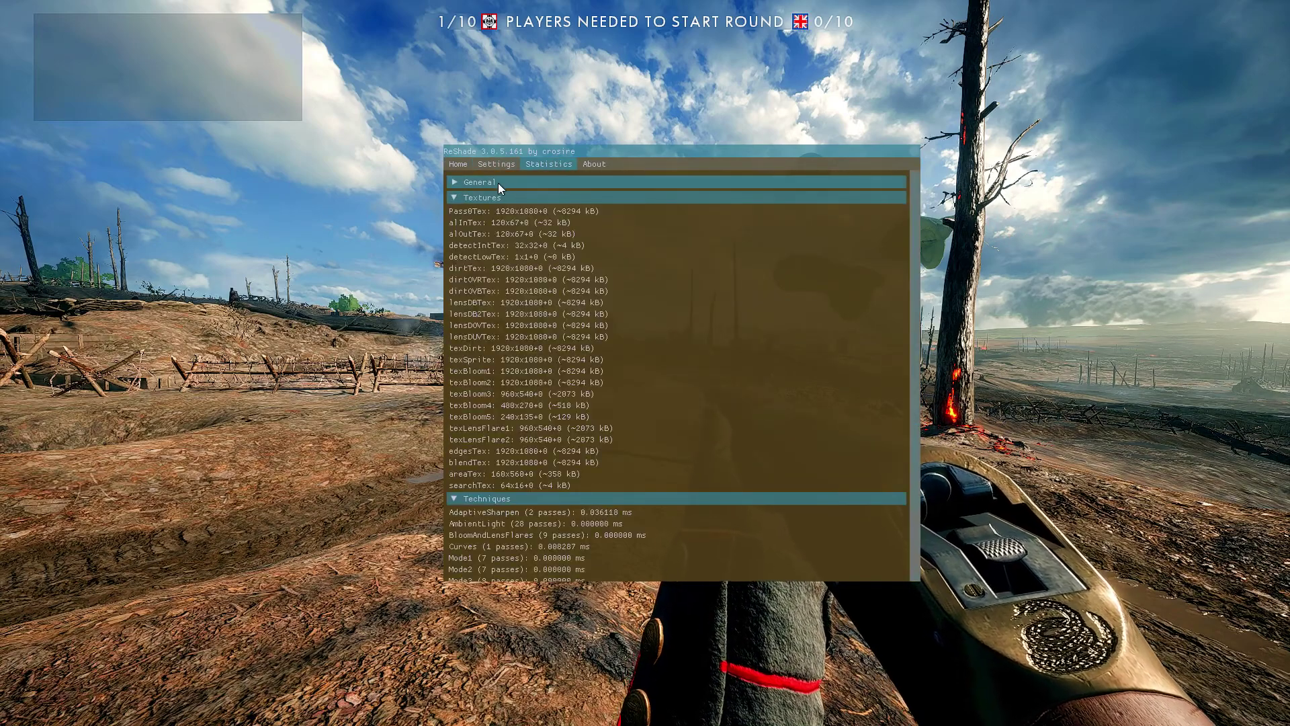
pyautogui.scroll(-2, 576, 380)
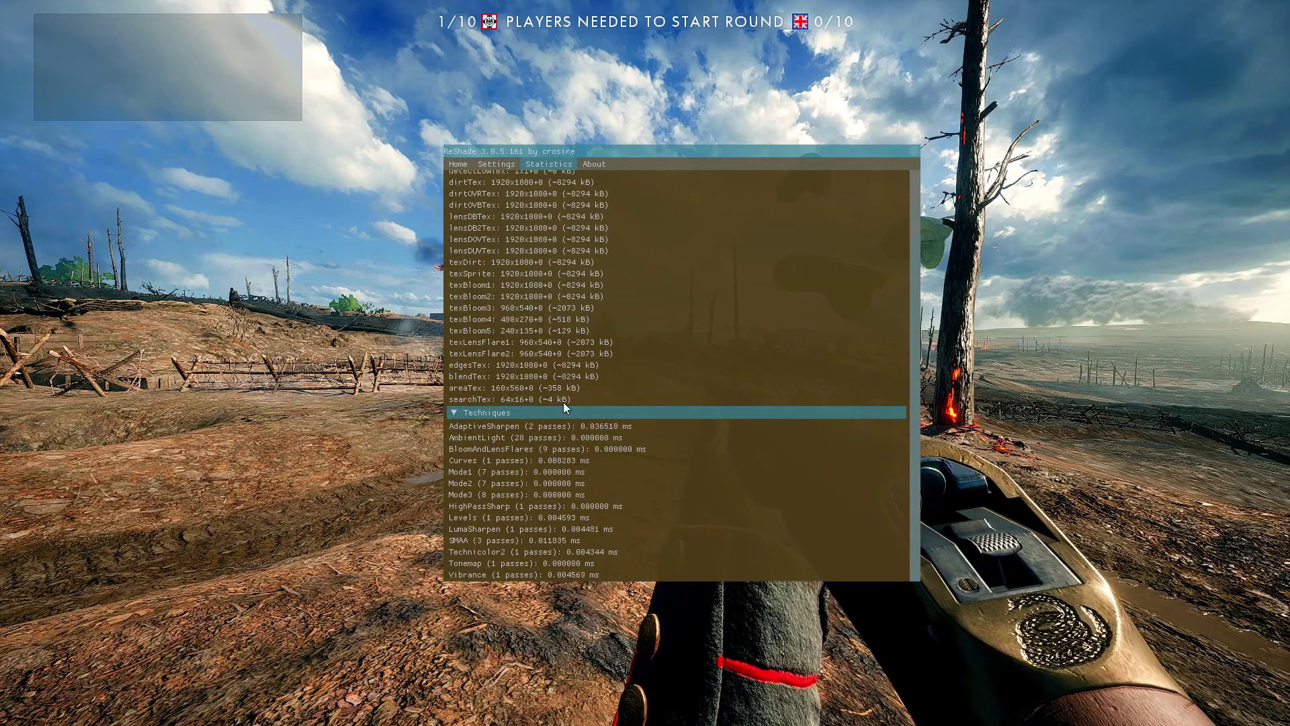
pyautogui.scroll(1, 550, 328)
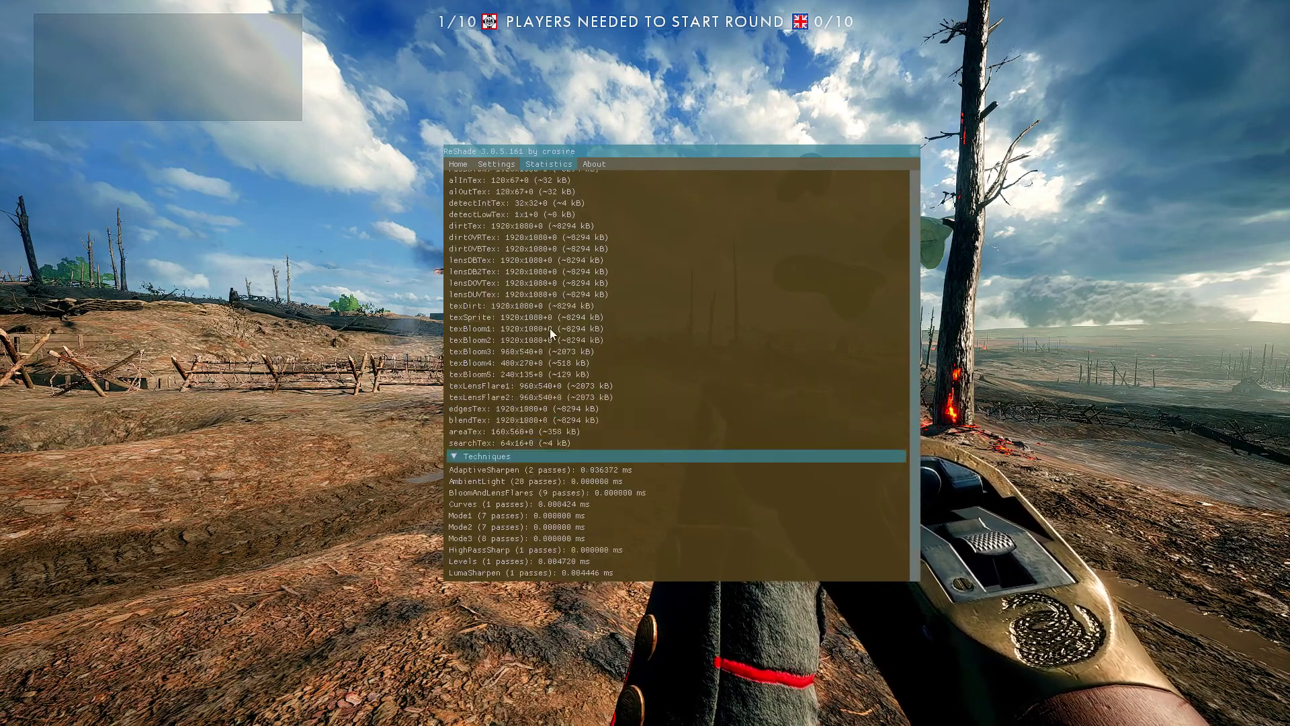
pyautogui.click(596, 164)
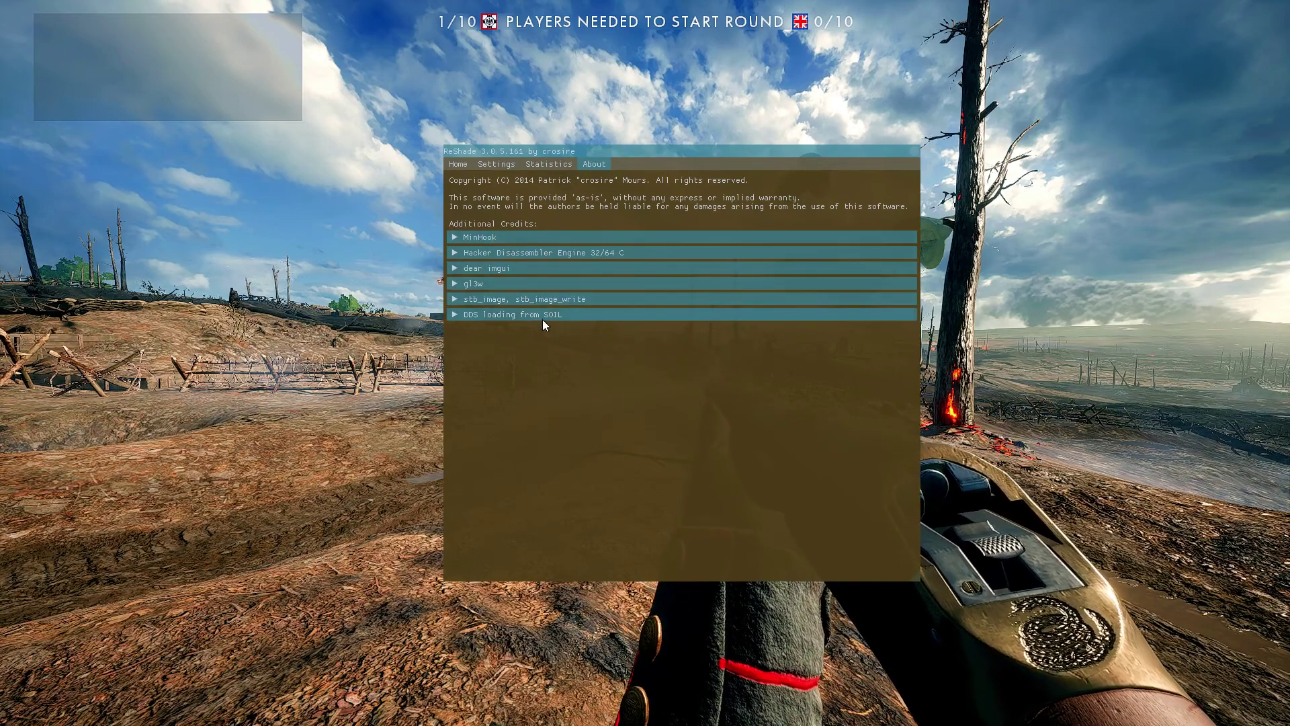
# Return to the effects list, close the overlay and walk across the battlefield to view the effects in-game.
pyautogui.click(454, 165)
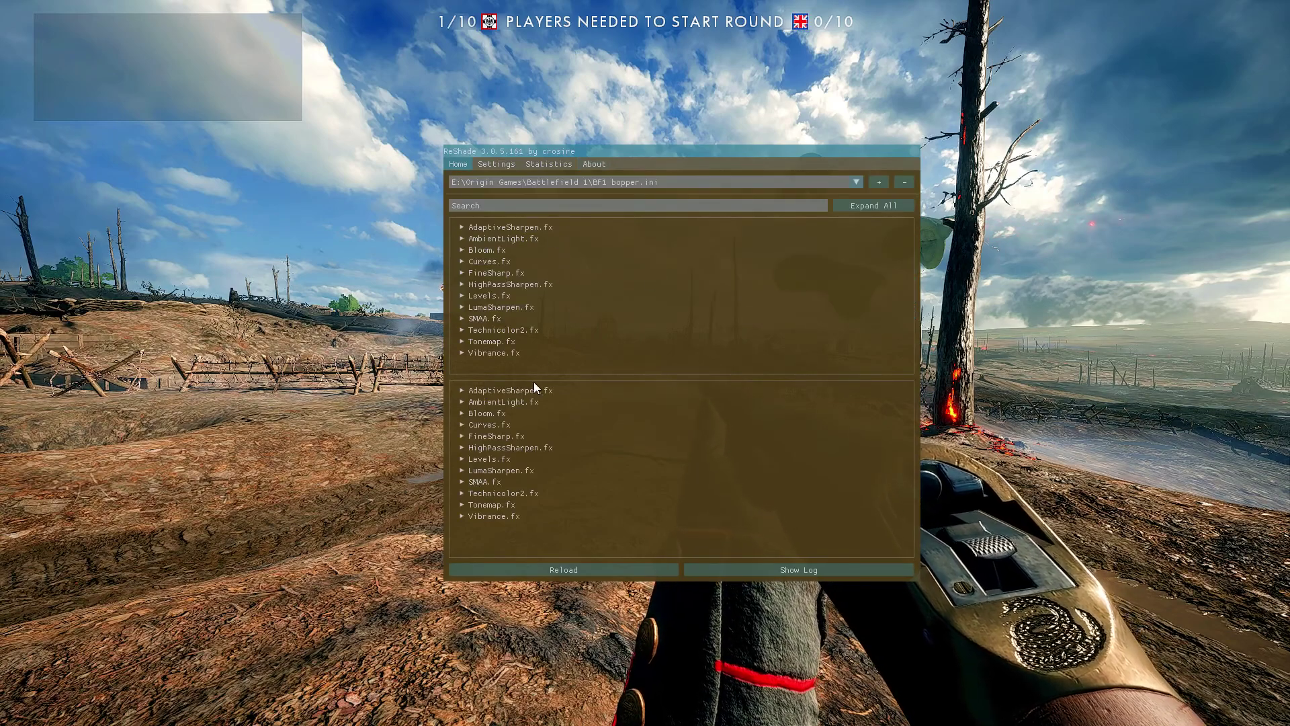
pyautogui.press('Home')
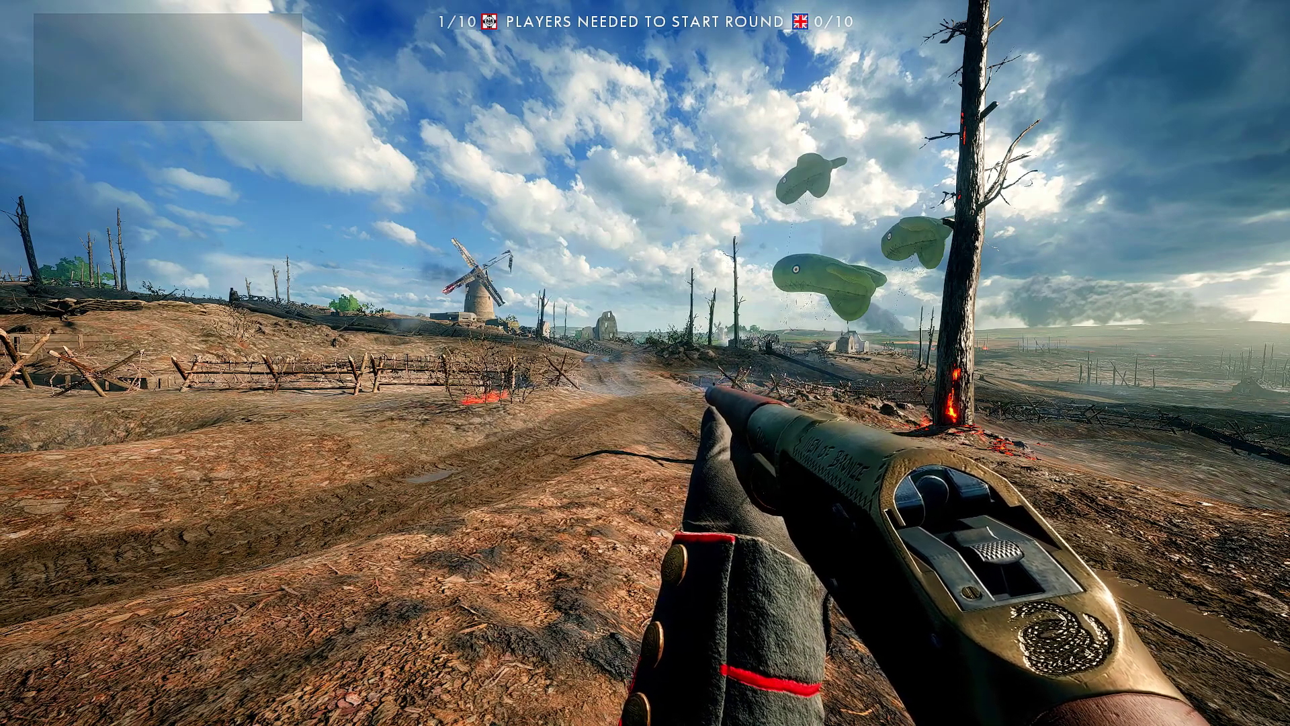
pyautogui.press('w')
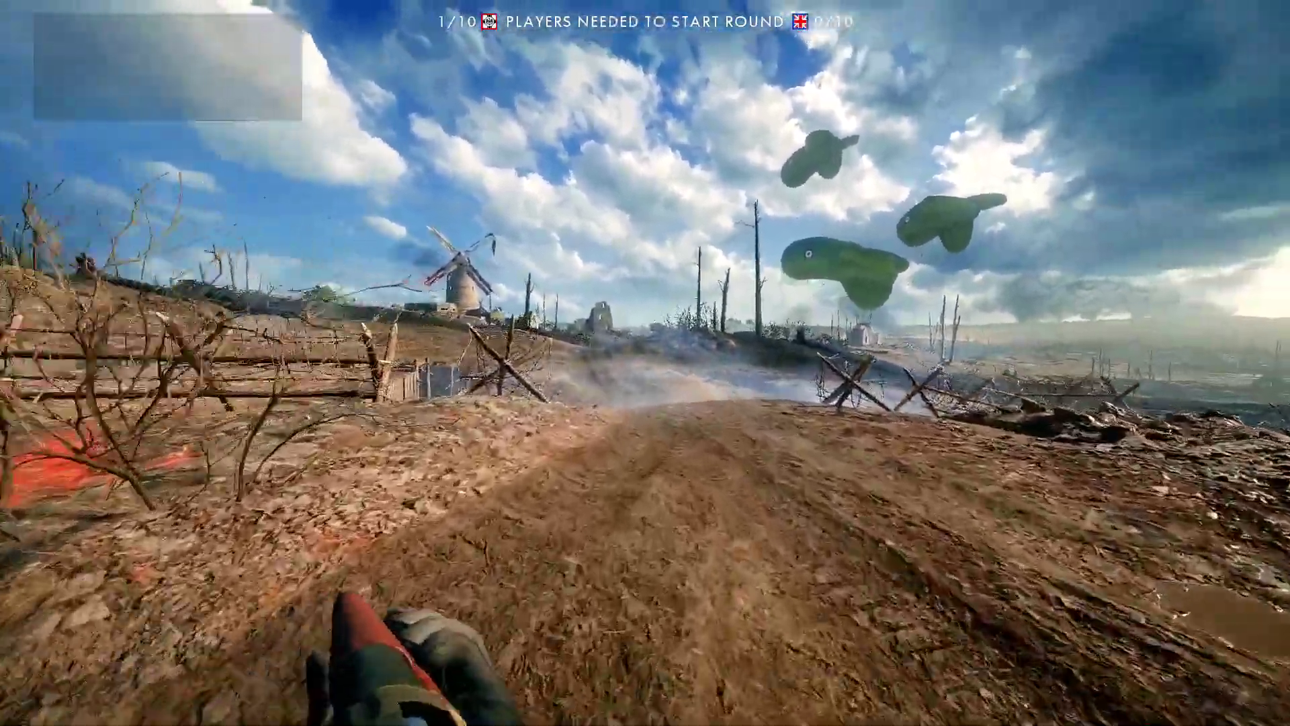
pyautogui.press('w')
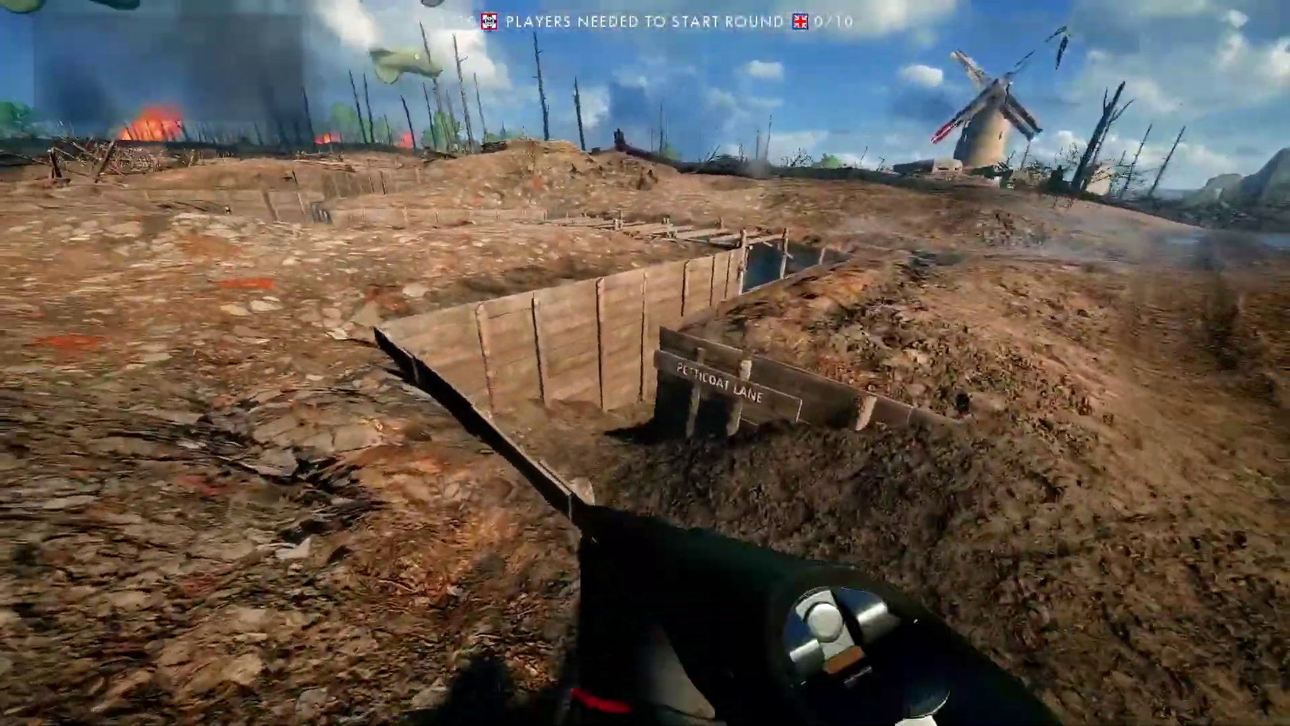
pyautogui.press('w')
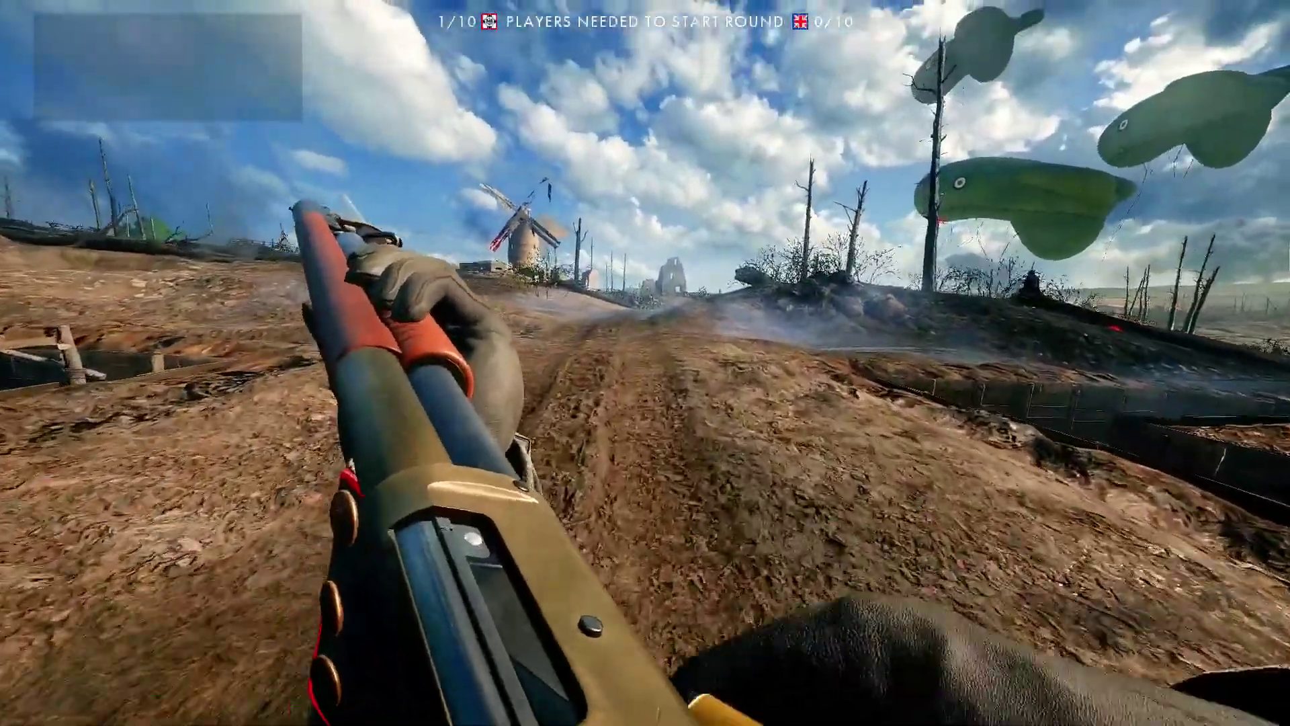
pyautogui.press('w')
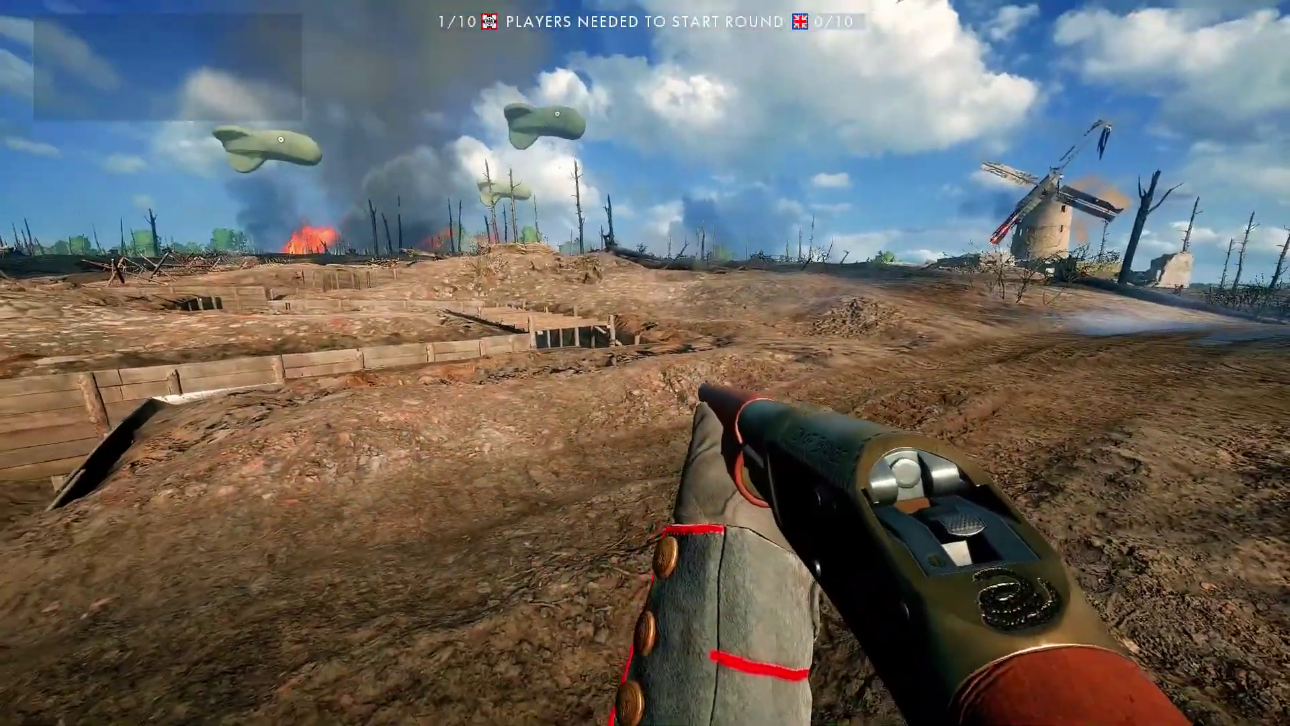
# Toggle all effects off and back on while walking along the trench to compare the picture.
pyautogui.press('Scroll_Lock')
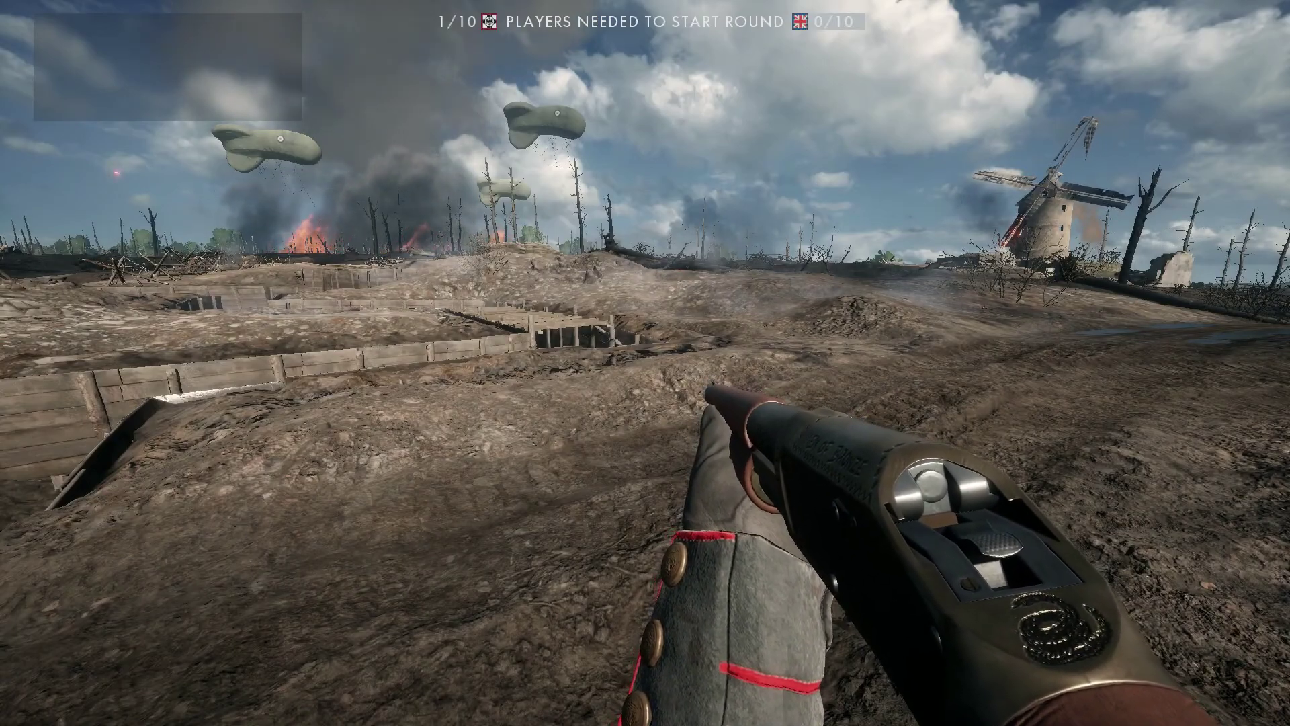
pyautogui.press('w')
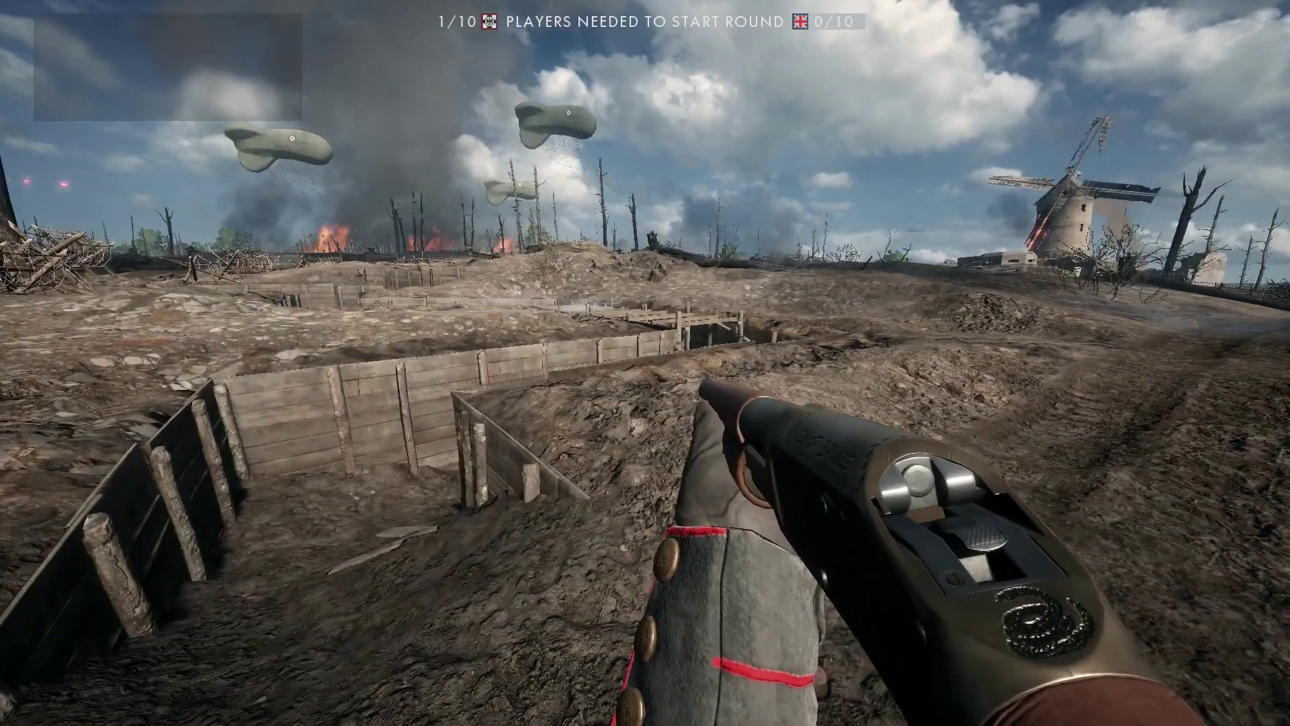
pyautogui.press('Scroll_Lock')
pyautogui.press('w')
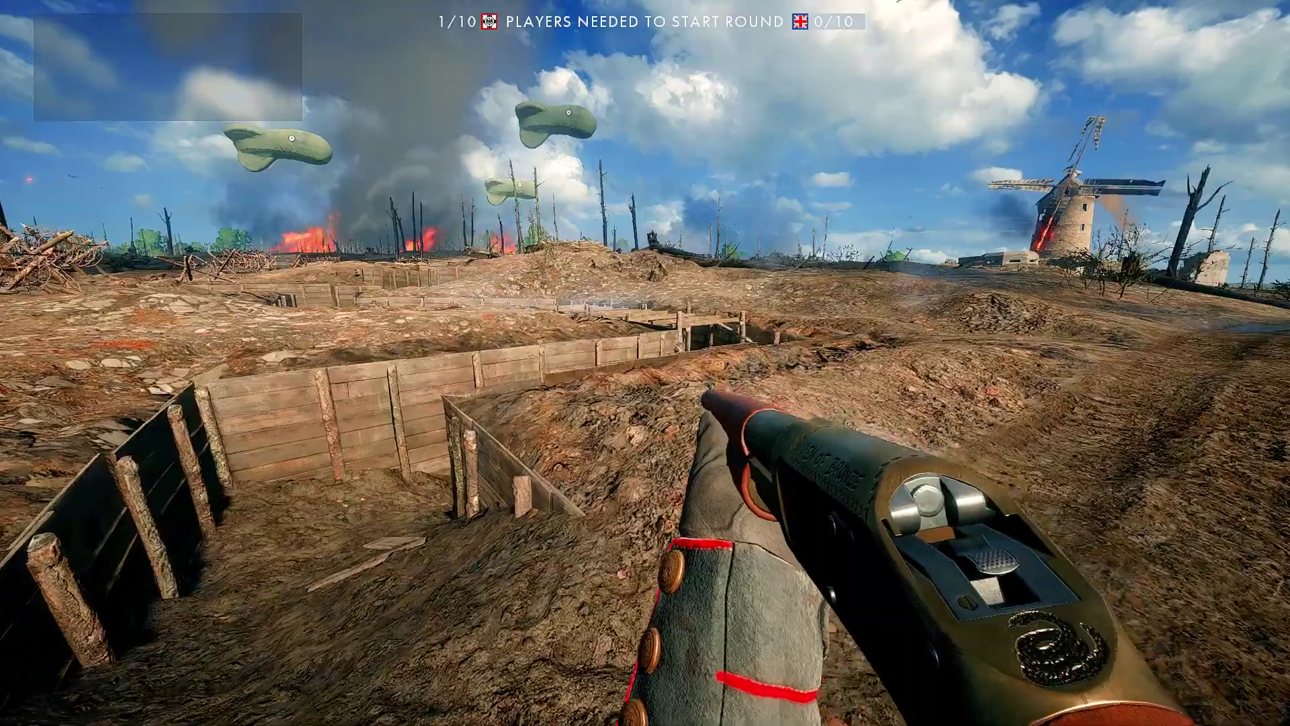
pyautogui.press('w')
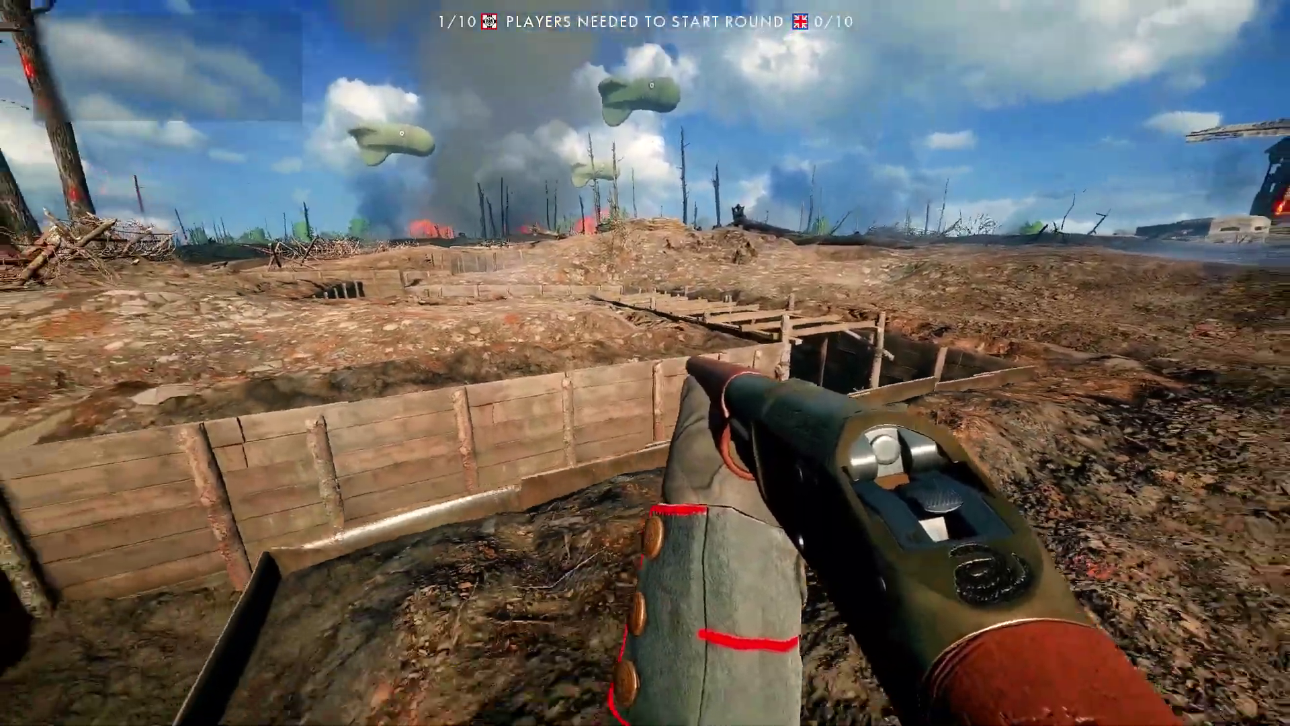
pyautogui.press('w')
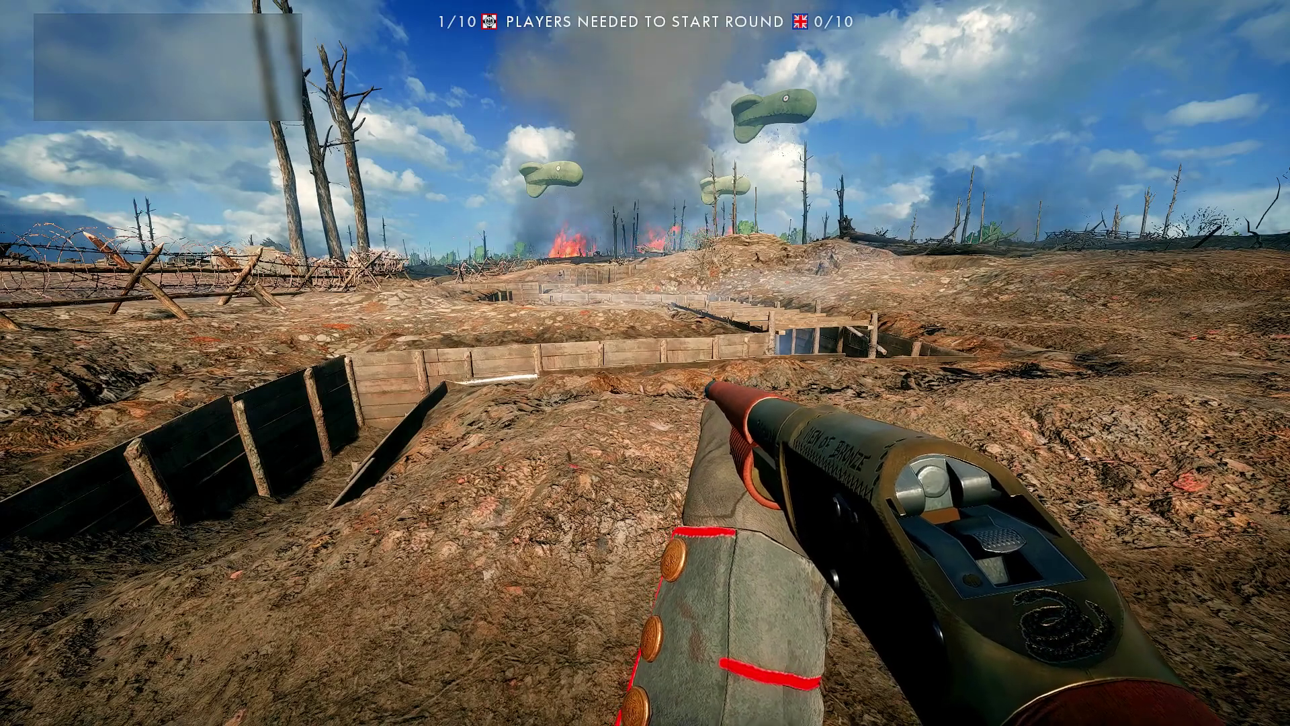
# Reopen the overlay, inspect the Vibrance.fx entry in the list of effects and fold it again.
pyautogui.press('Home')
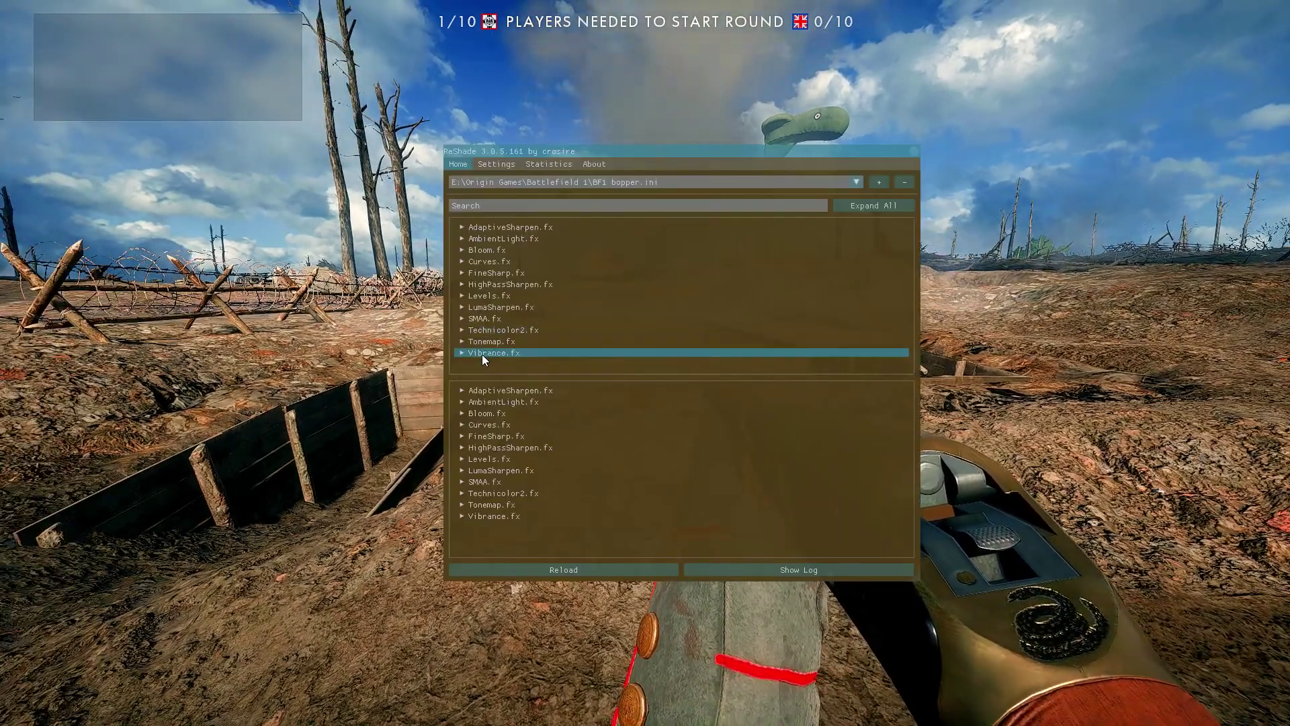
pyautogui.click(460, 352)
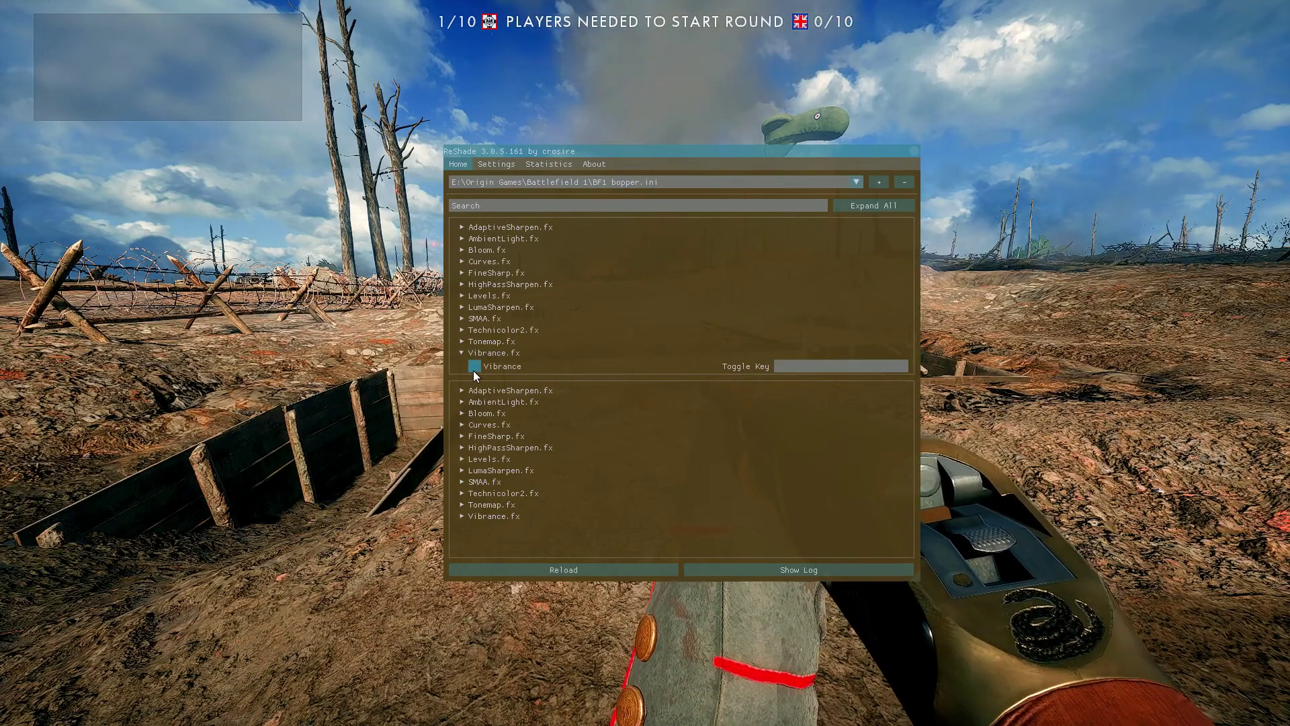
pyautogui.click(458, 353)
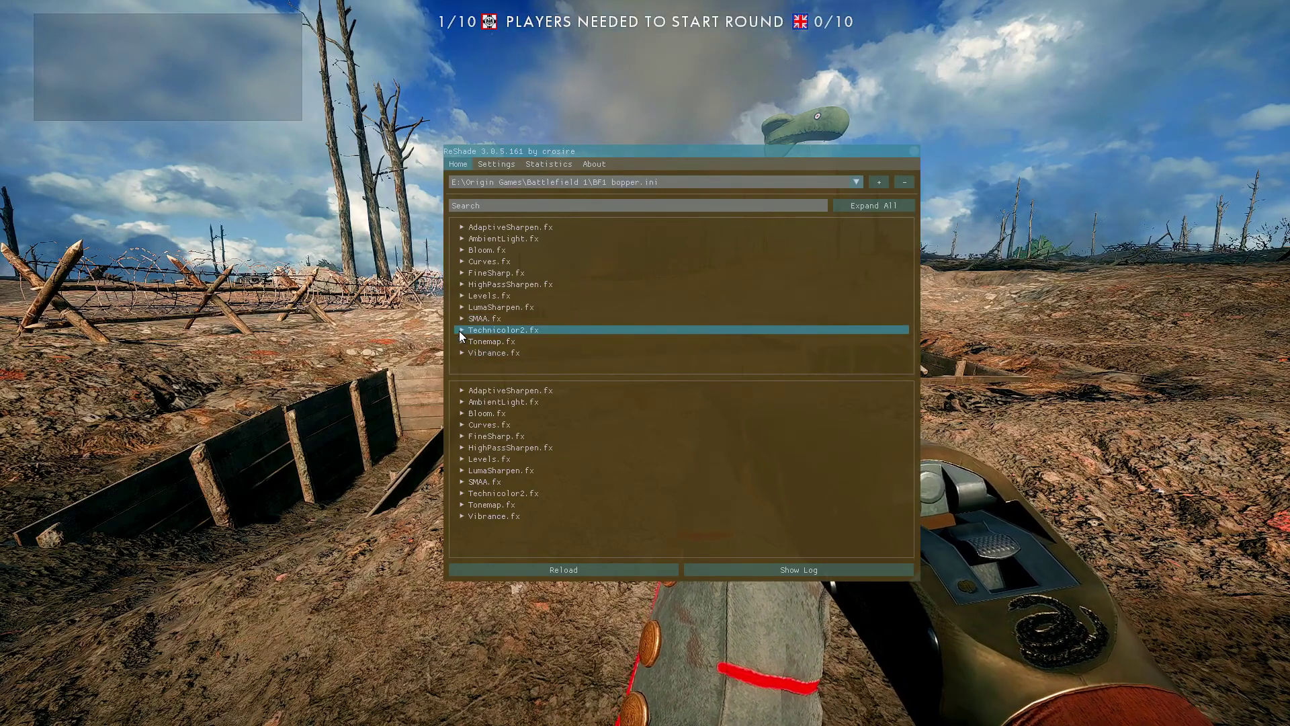
# Switch the Technicolor2 effect off and back on to compare its look, and fold its entry.
pyautogui.click(459, 330)
pyautogui.click(476, 345)
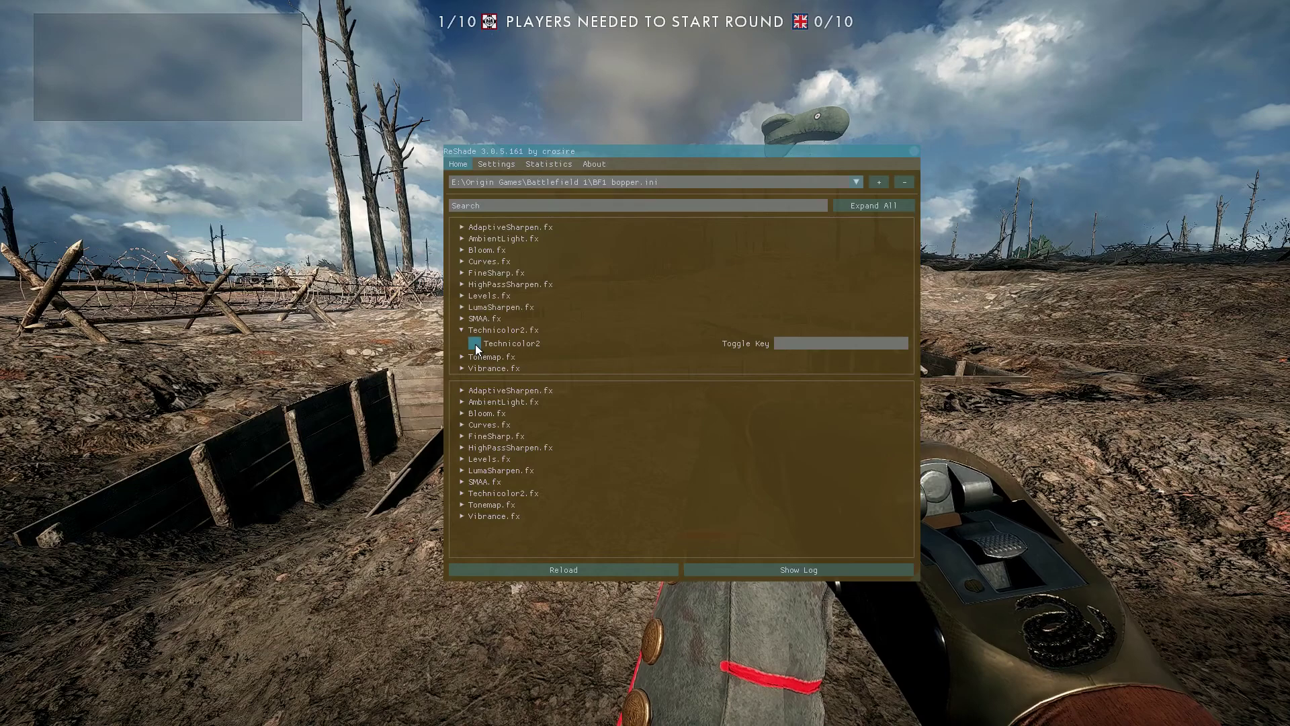
pyautogui.click(476, 344)
pyautogui.click(461, 330)
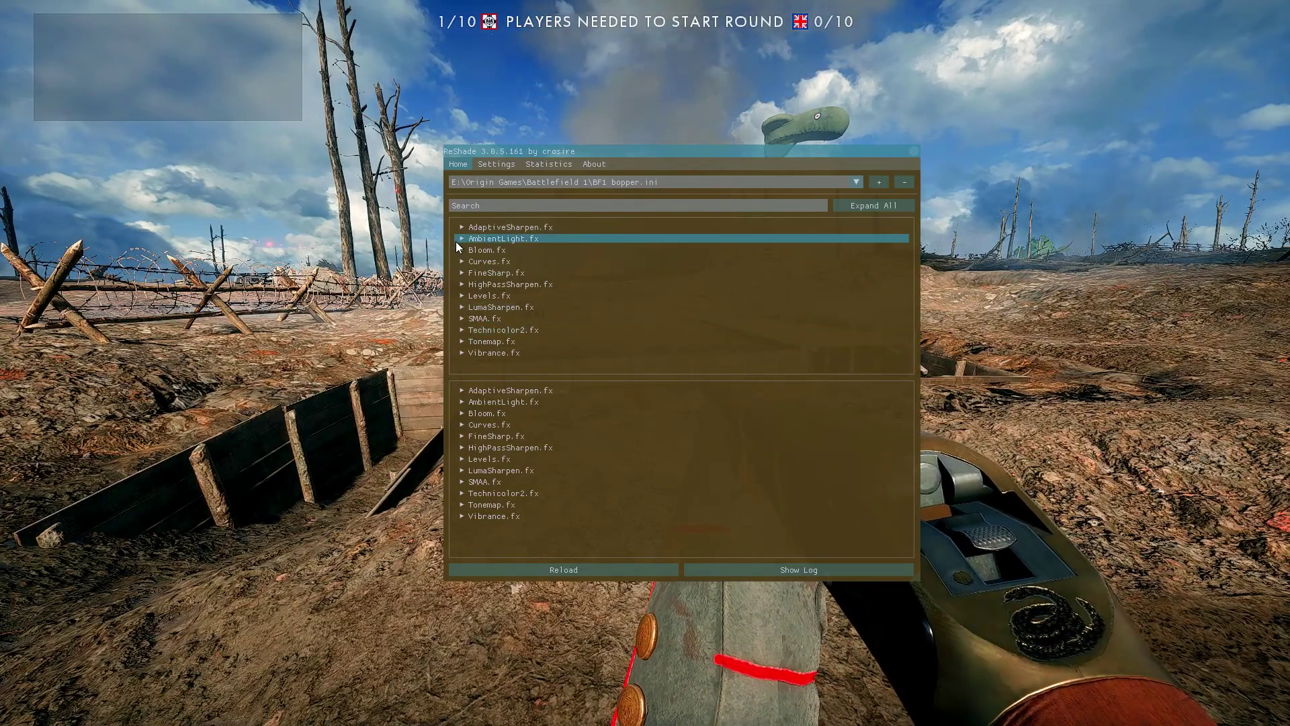
# Inspect the Curves.fx entry in the list of effects, fold it again and close the overlay.
pyautogui.click(463, 263)
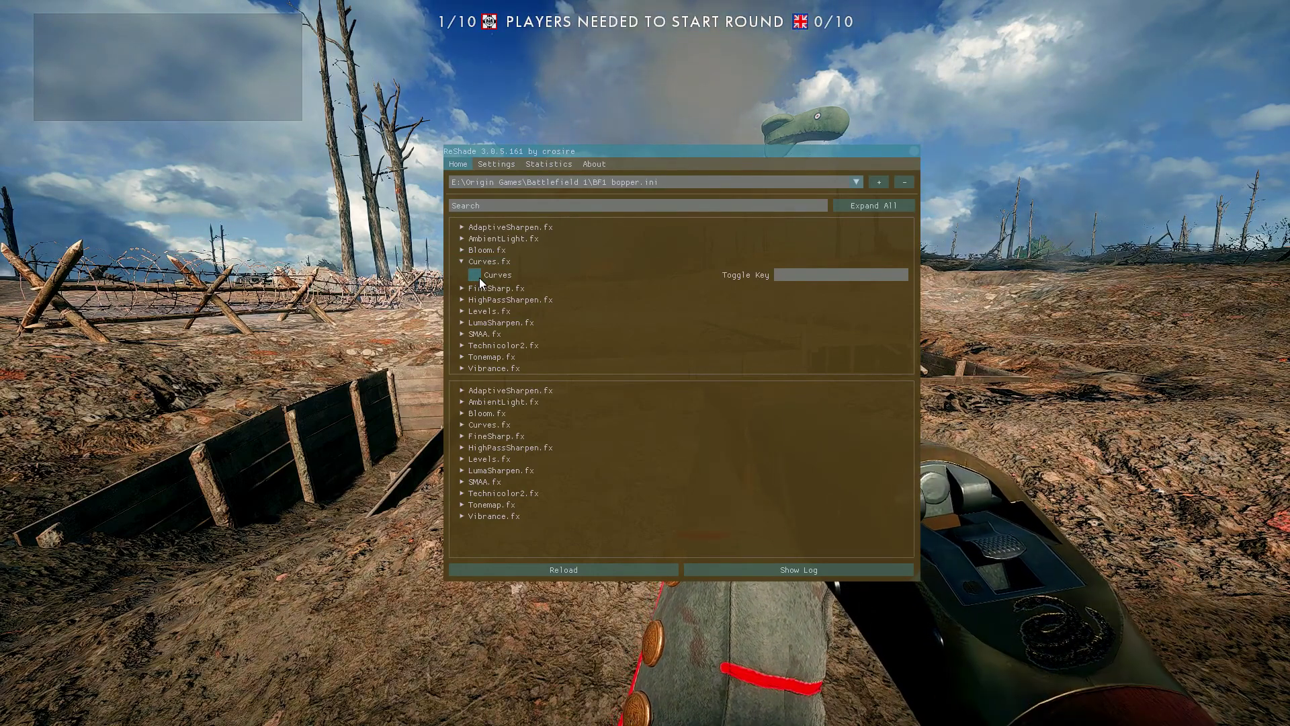
pyautogui.click(459, 263)
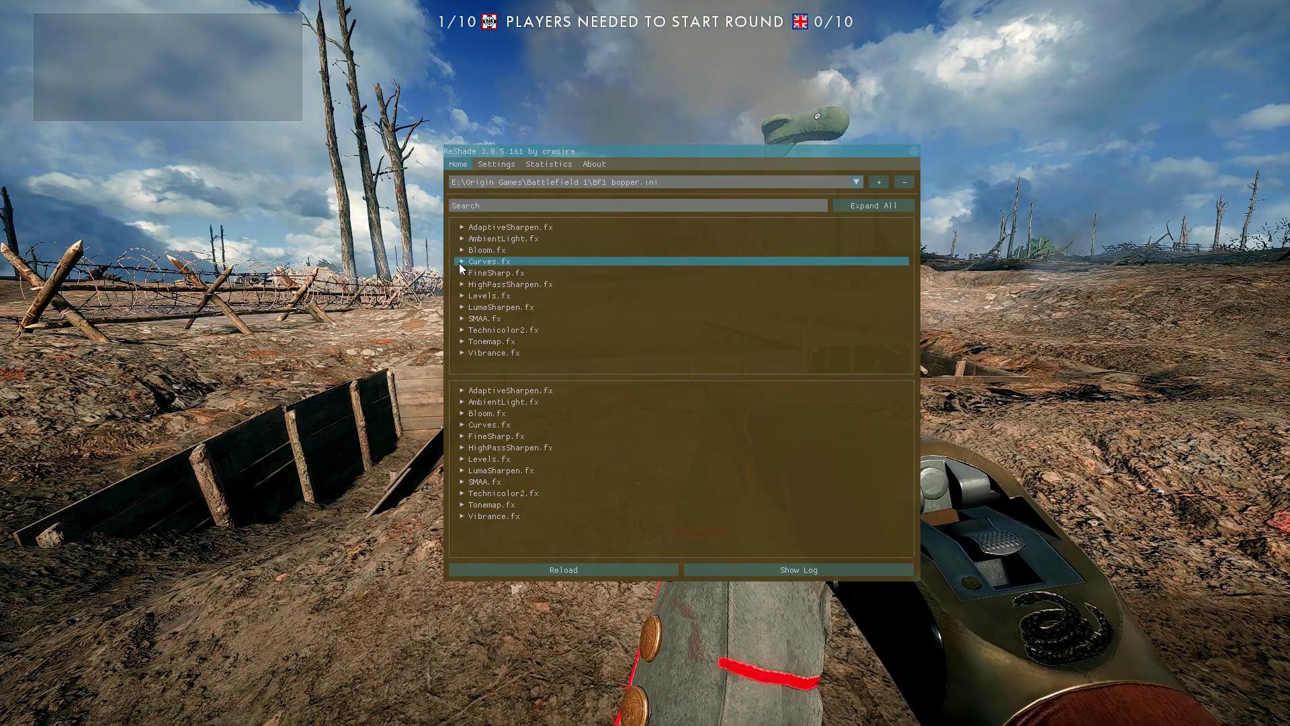
pyautogui.press('Home')
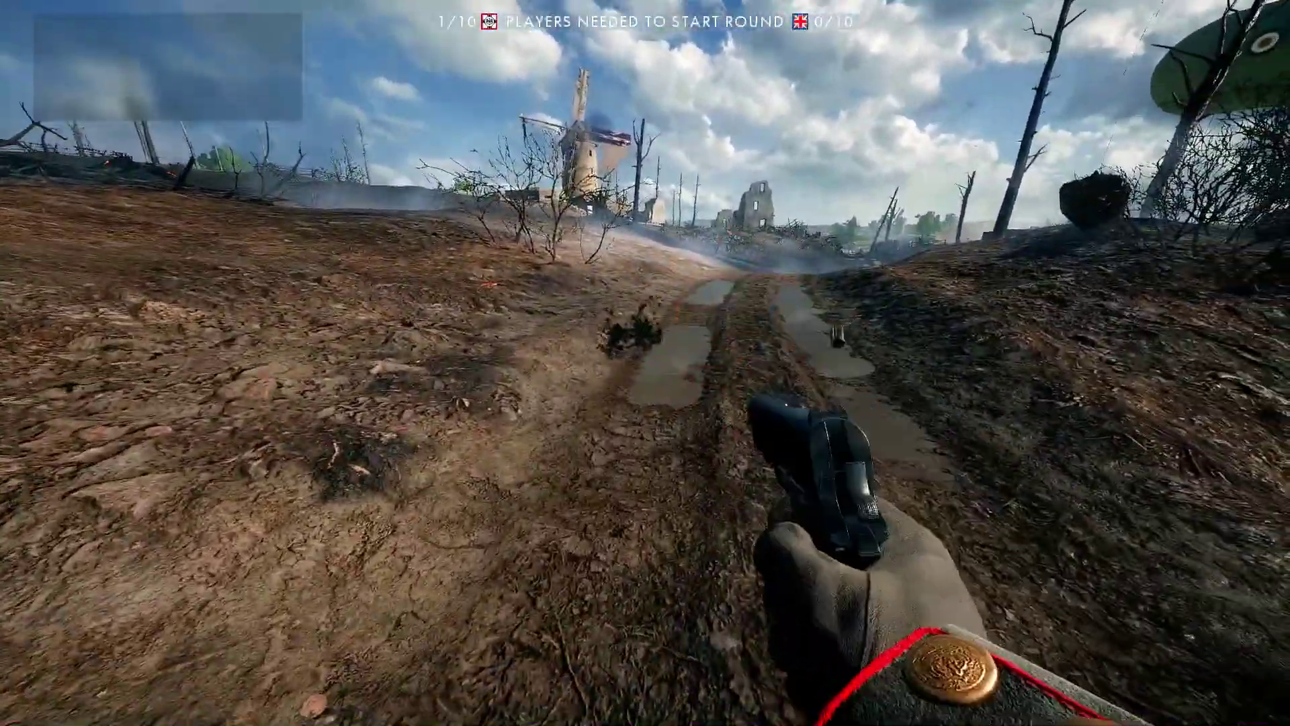
# Walk along the muddy track, putting the gas mask on and taking it off to view the effects through it.
pyautogui.click(645, 363)
pyautogui.press('w')
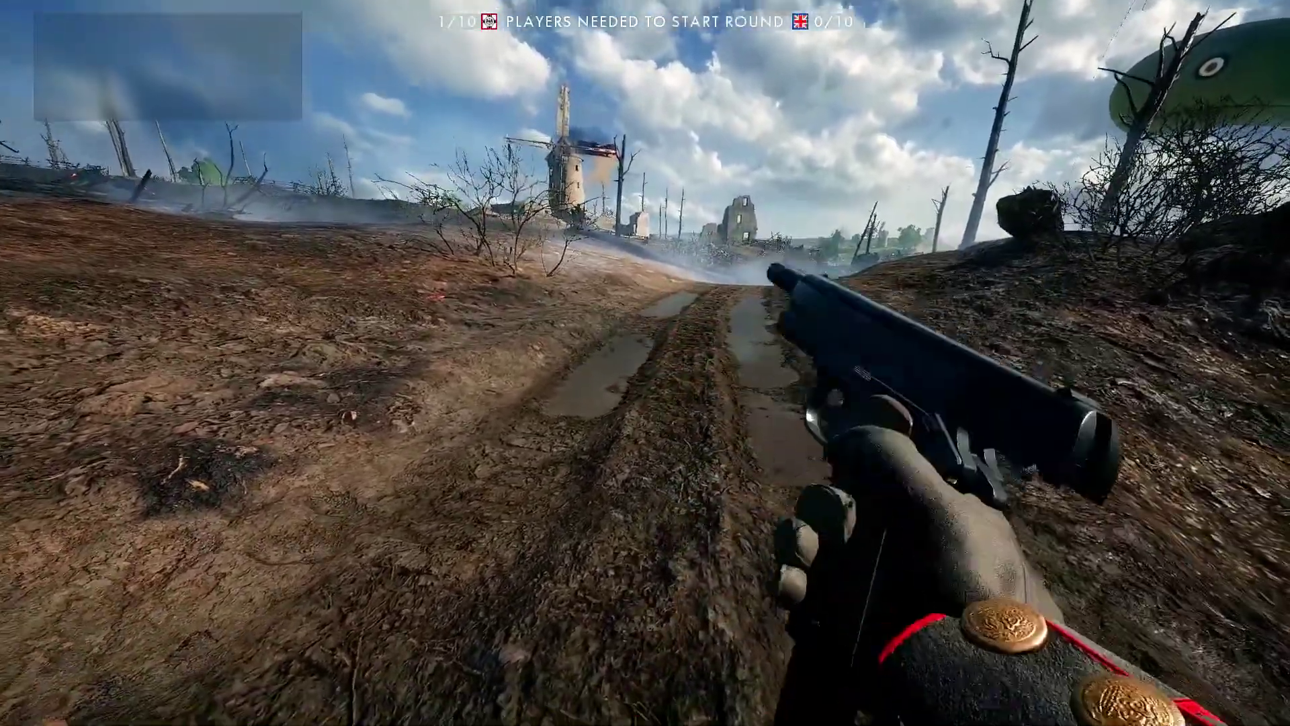
pyautogui.press('t')
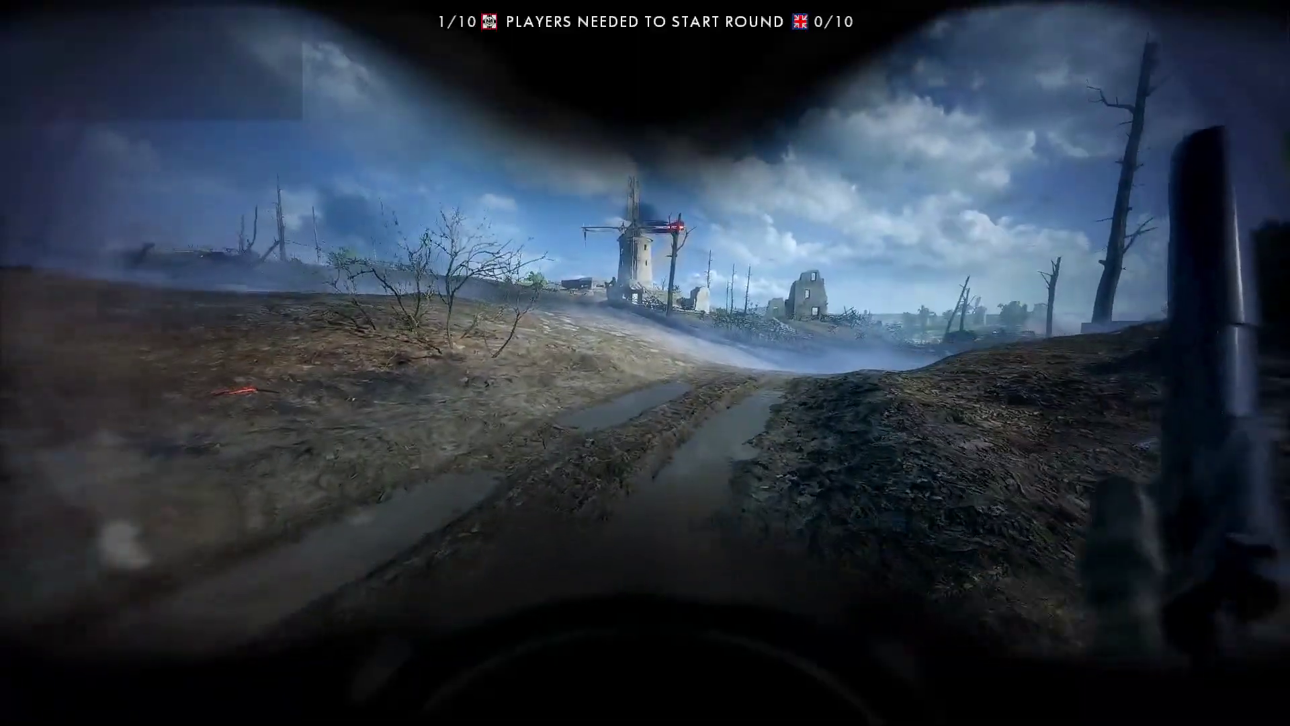
pyautogui.press('1')
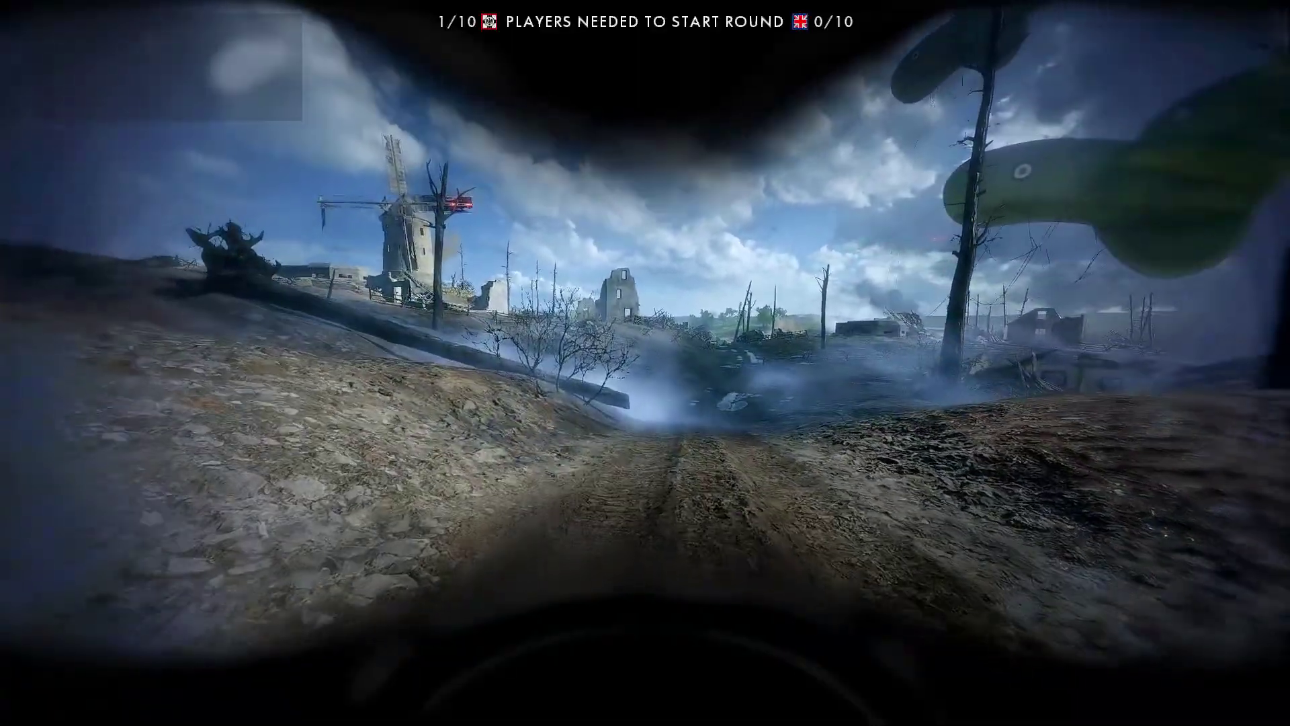
pyautogui.press('2')
pyautogui.press('t')
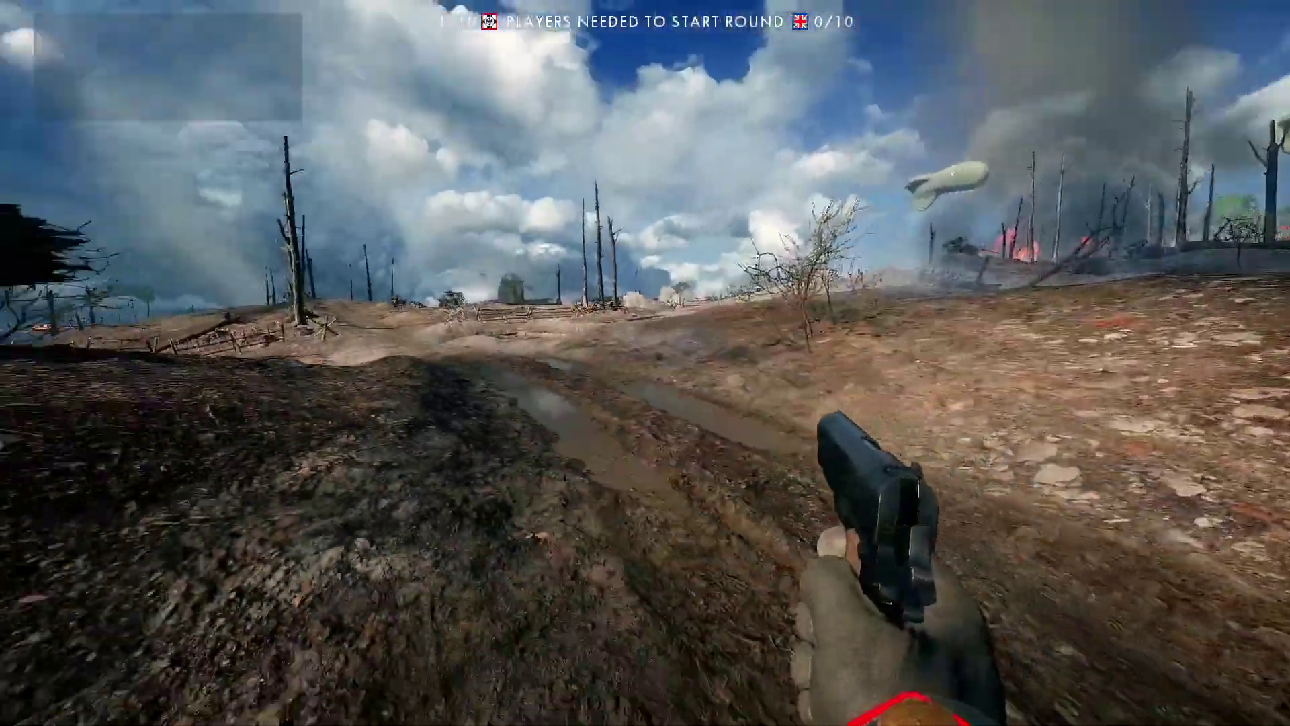
# Continue across the burnt ground and up the slope toward the windmill to view the effects in-game.
pyautogui.press('space')
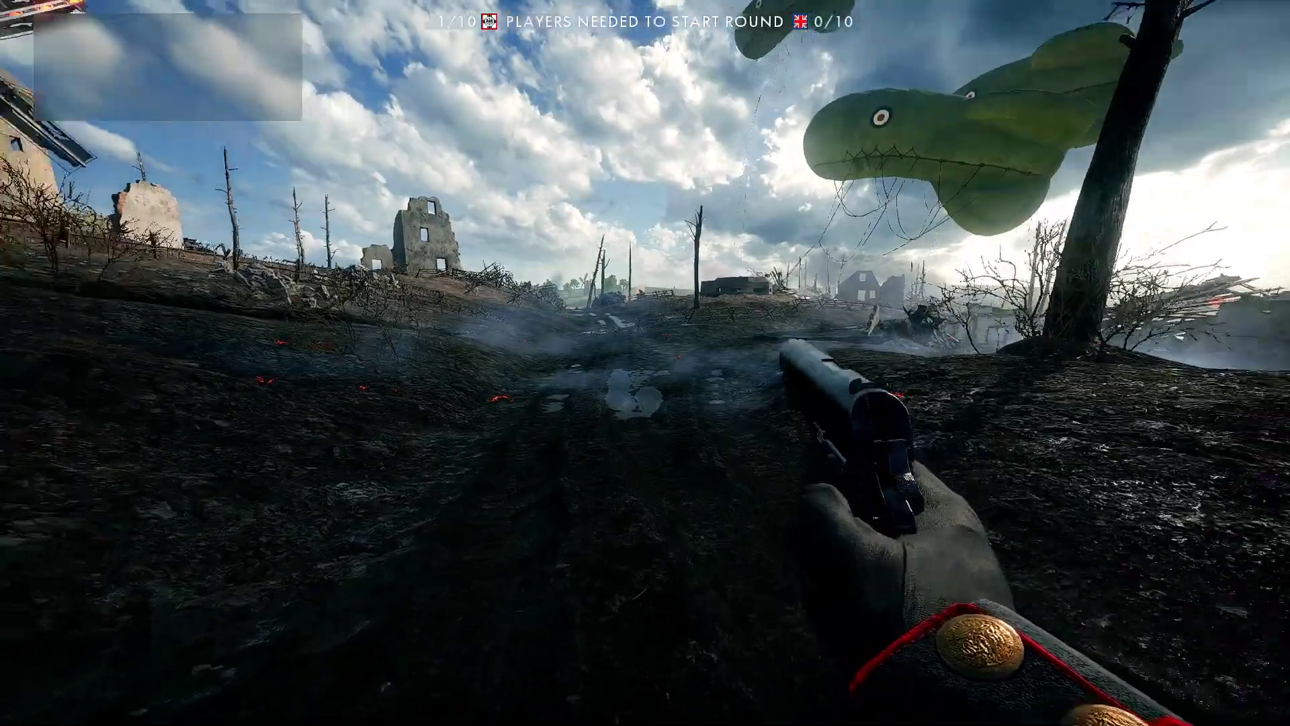
pyautogui.press('w')
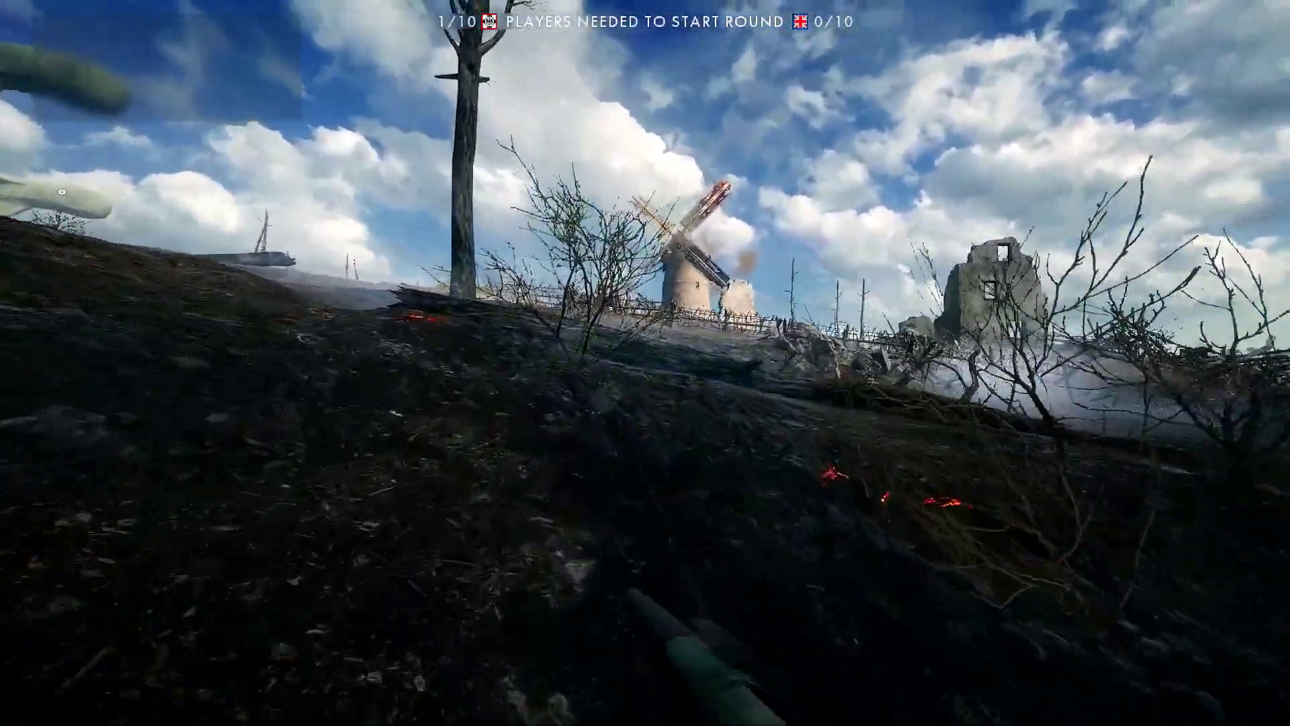
pyautogui.press('w')
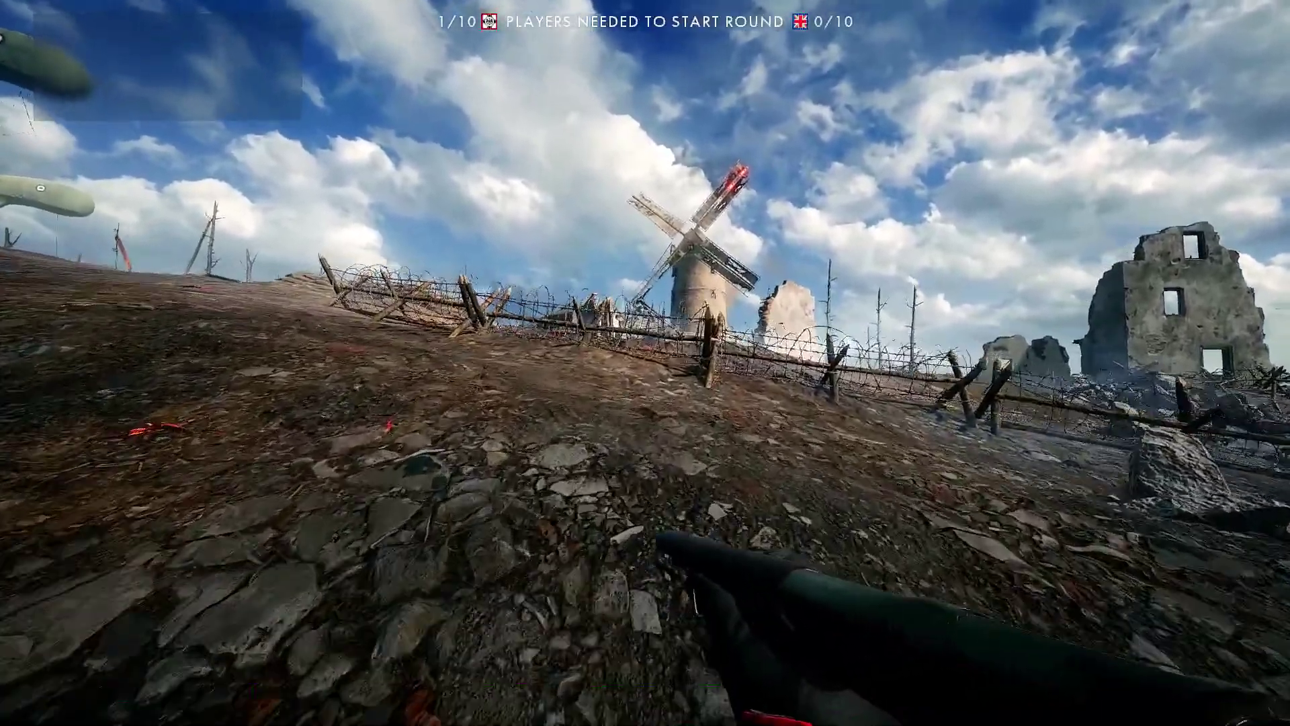
pyautogui.press('w')
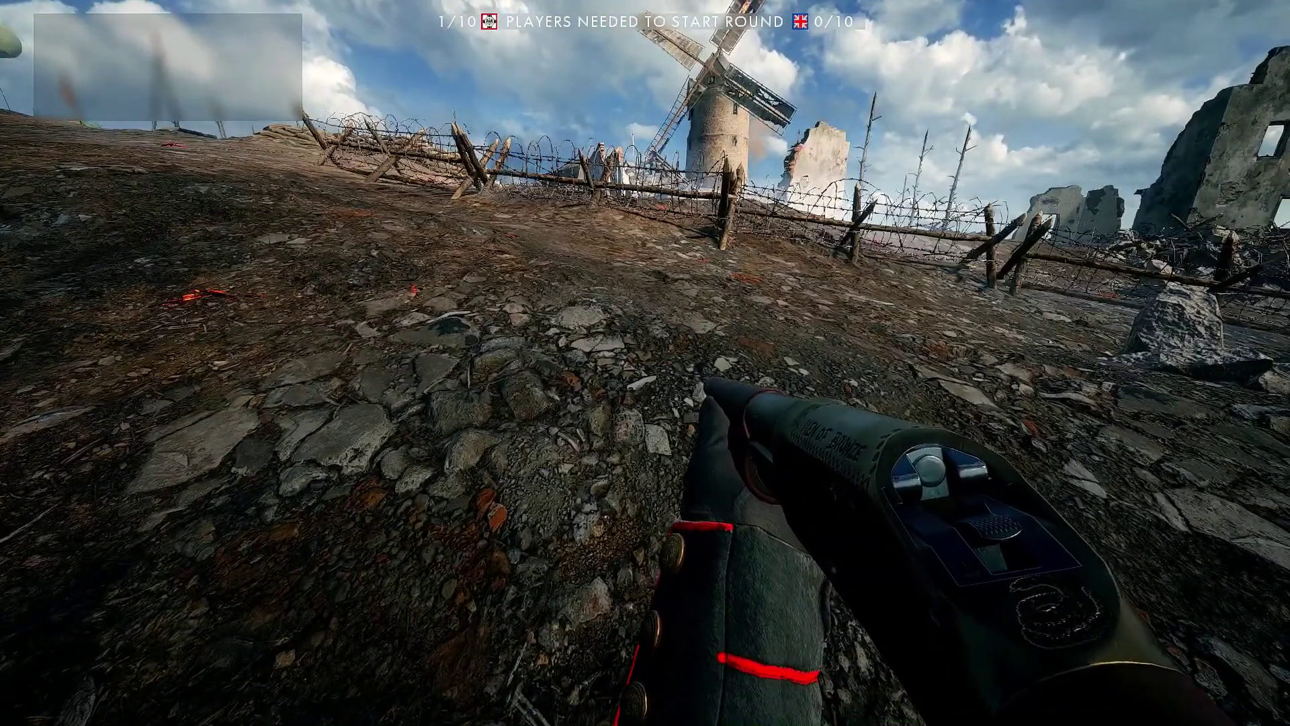